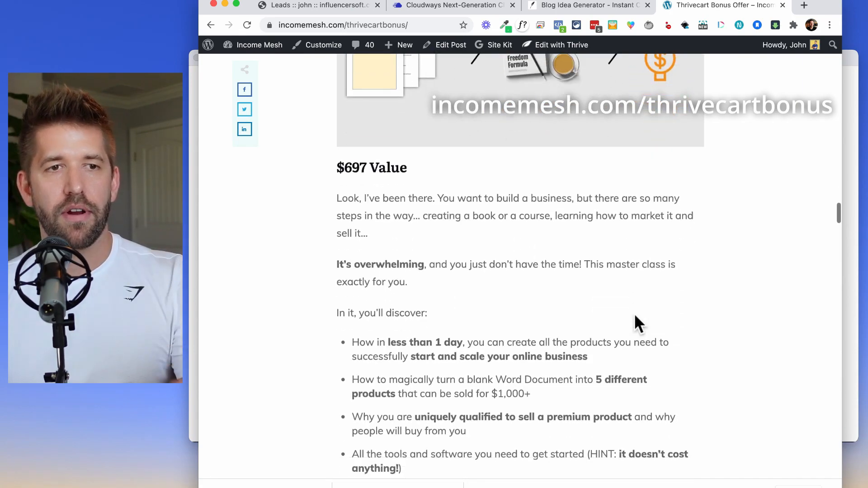
Scroll through the Income Mesh bonus list to review all seven bonuses.
scroll(634, 321, "up", 3)
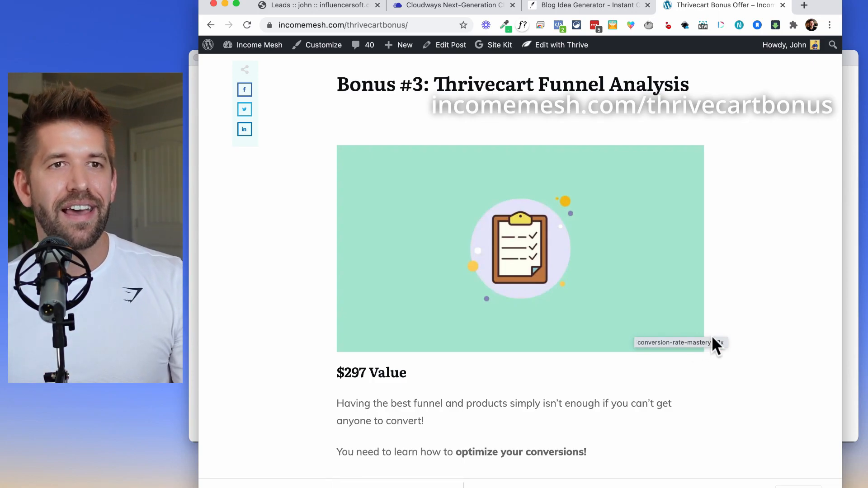
scroll(773, 321, "down", 1)
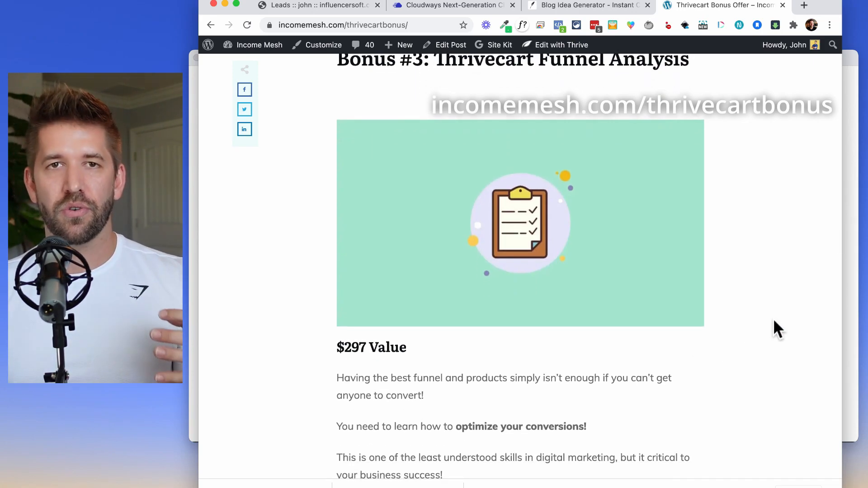
scroll(772, 318, "up", 1)
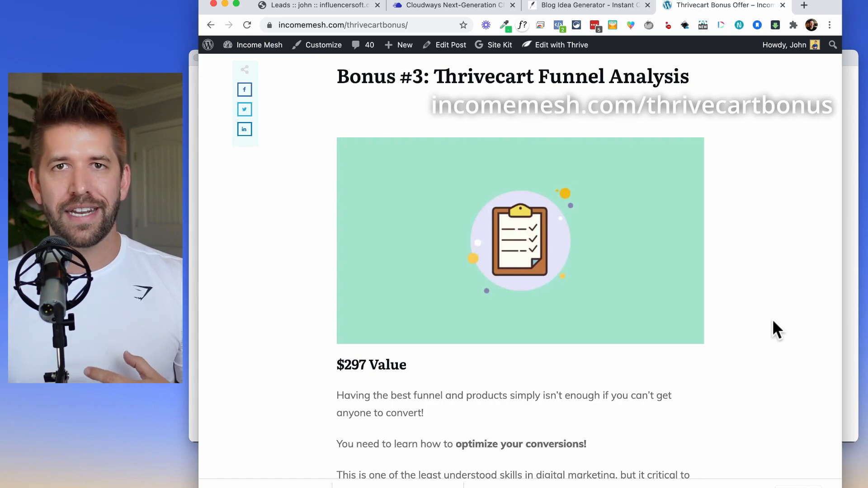
scroll(773, 322, "down", 12)
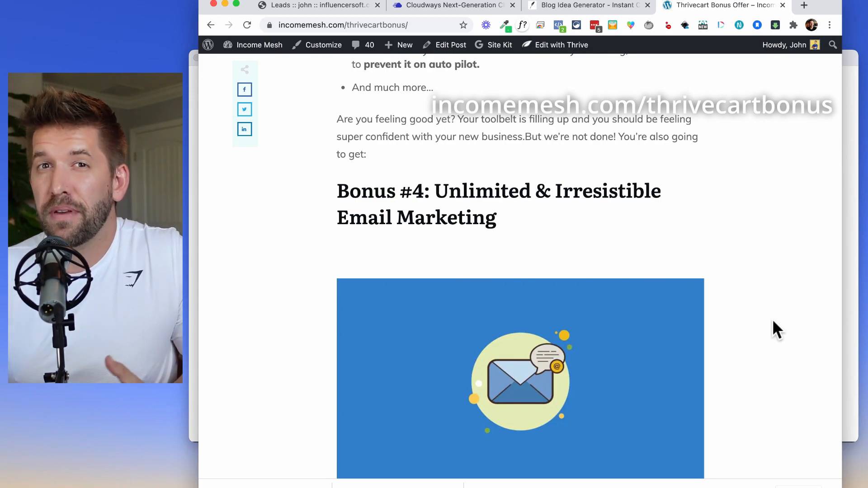
scroll(772, 322, "down", 15)
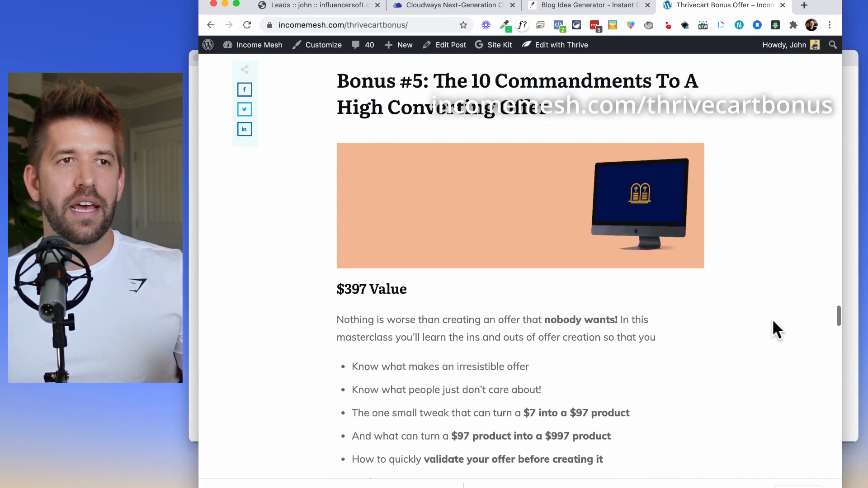
scroll(772, 321, "down", 10)
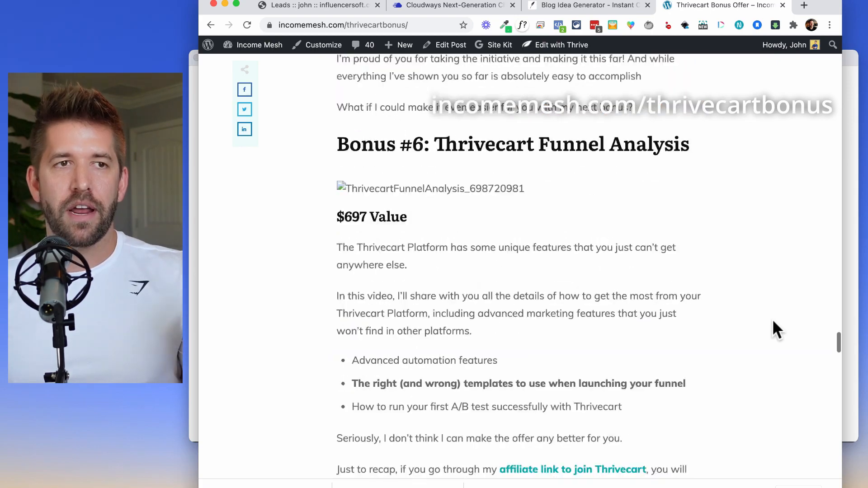
scroll(773, 322, "down", 8)
scroll(773, 321, "down", 4)
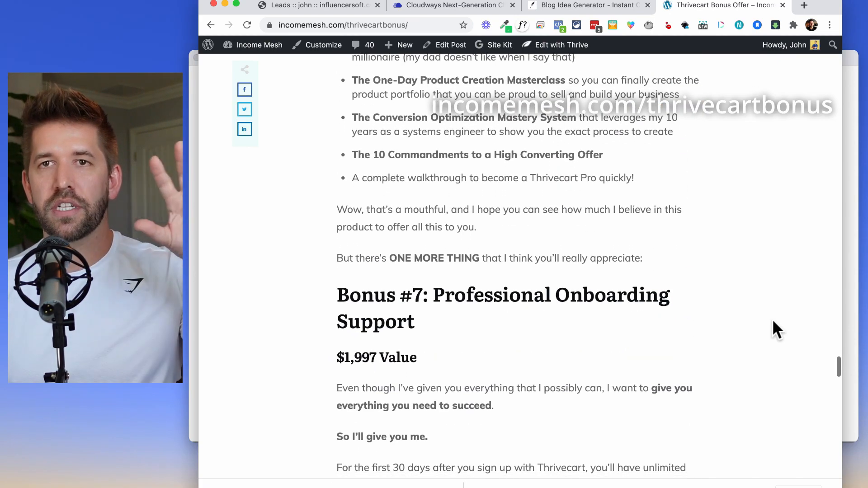
scroll(772, 319, "up", 20)
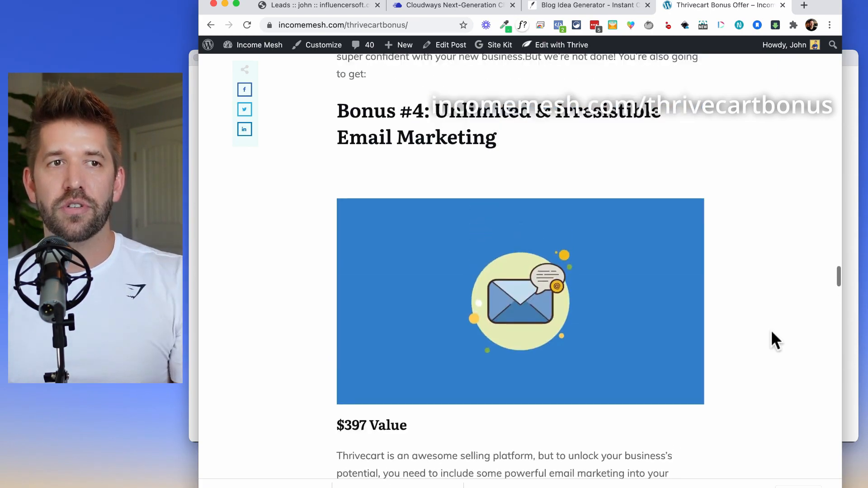
scroll(771, 332, "up", 20)
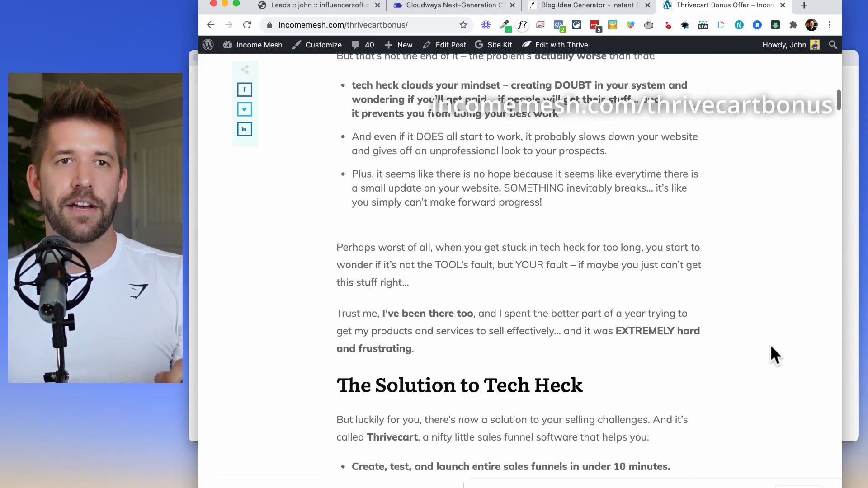
scroll(770, 345, "up", 20)
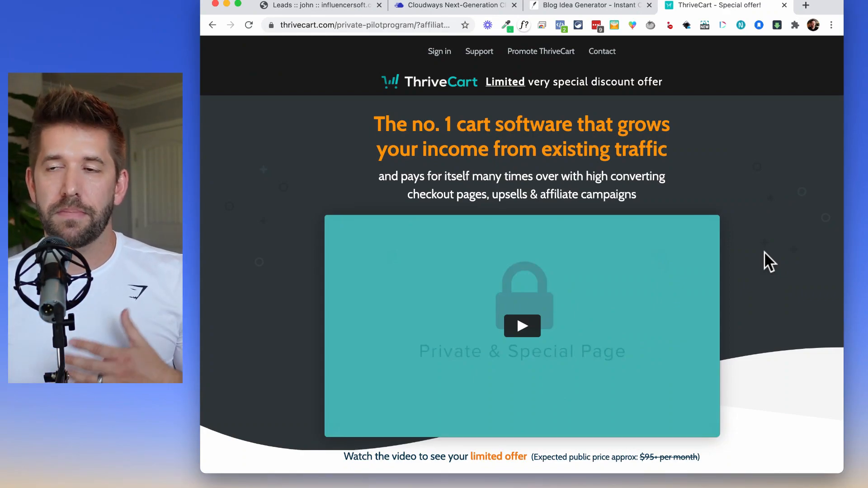
Scroll down the ThriveCart special offer page, then view the demo account's products list.
scroll(764, 253, "down", 5)
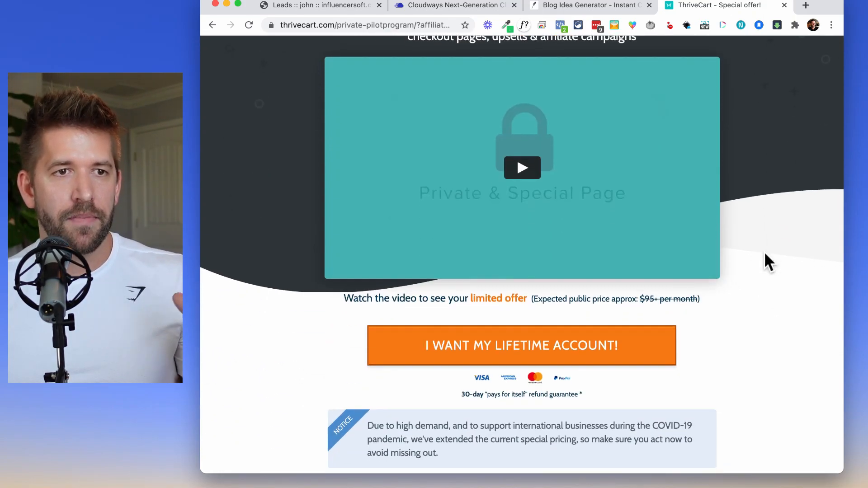
scroll(764, 254, "down", 10)
scroll(763, 252, "down", 2)
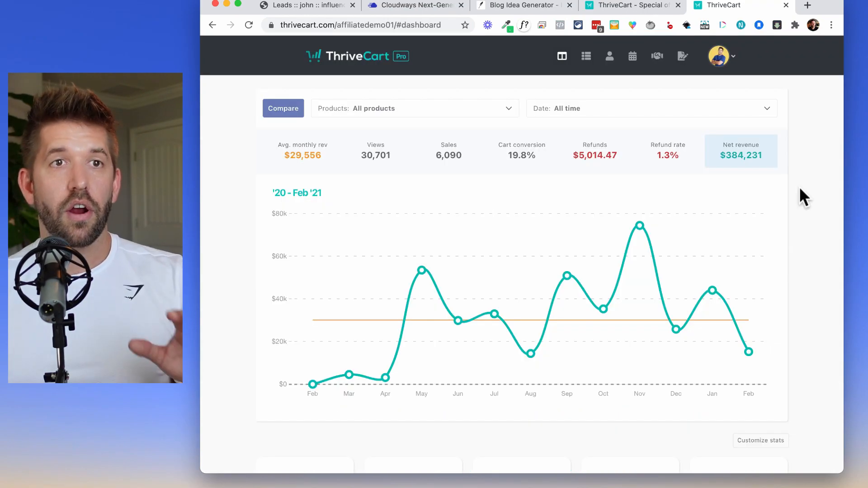
scroll(798, 187, "down", 1)
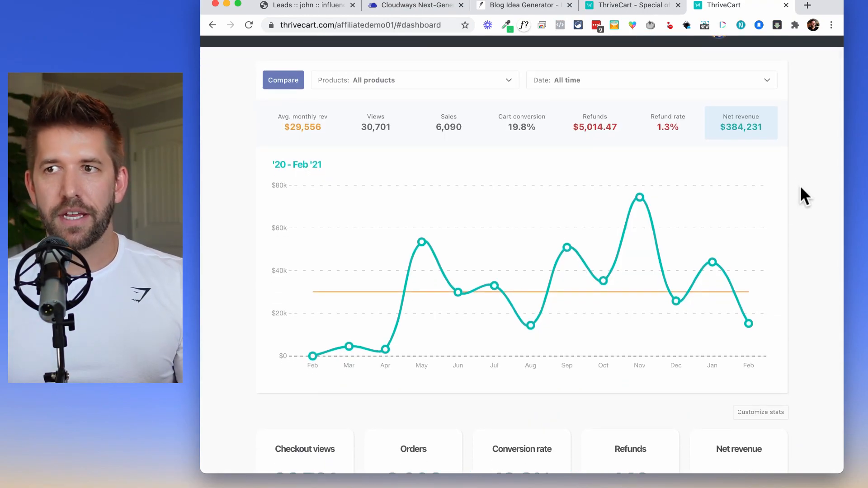
scroll(799, 186, "down", 5)
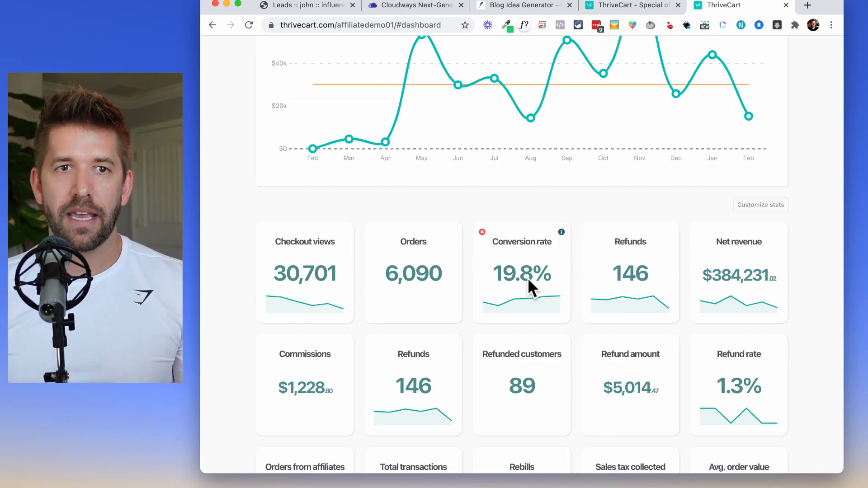
scroll(527, 278, "down", 2)
scroll(542, 276, "down", 2)
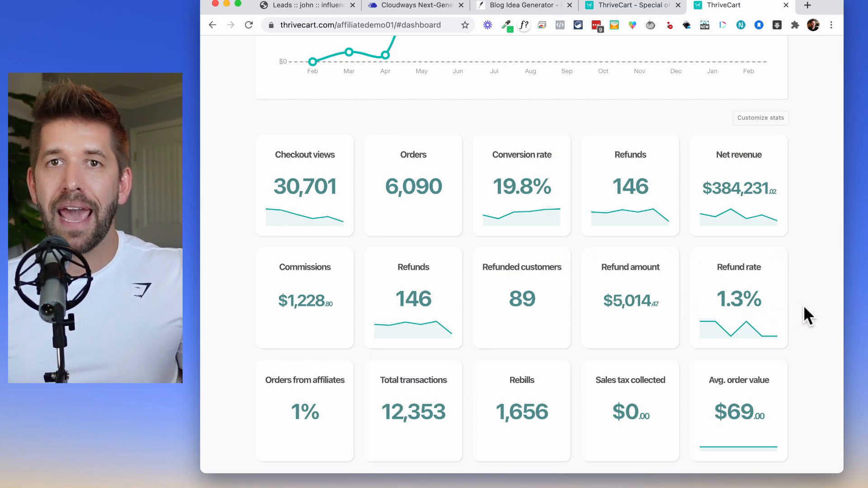
scroll(804, 307, "down", 2)
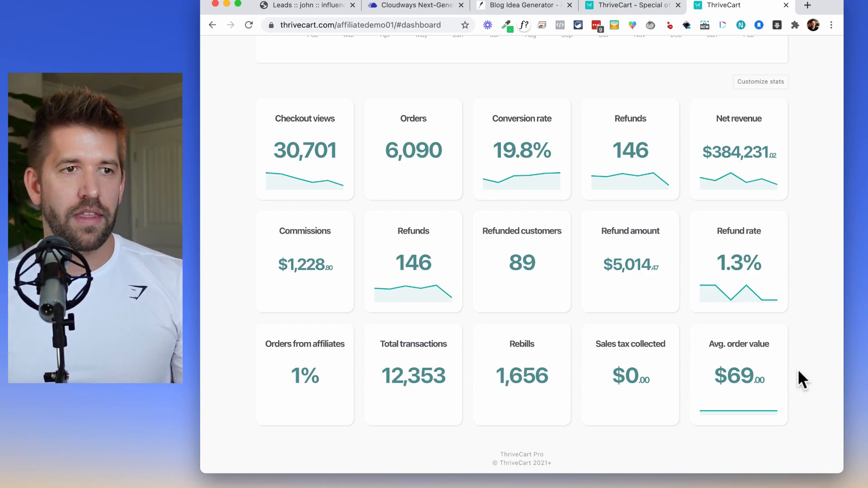
scroll(798, 372, "up", 10)
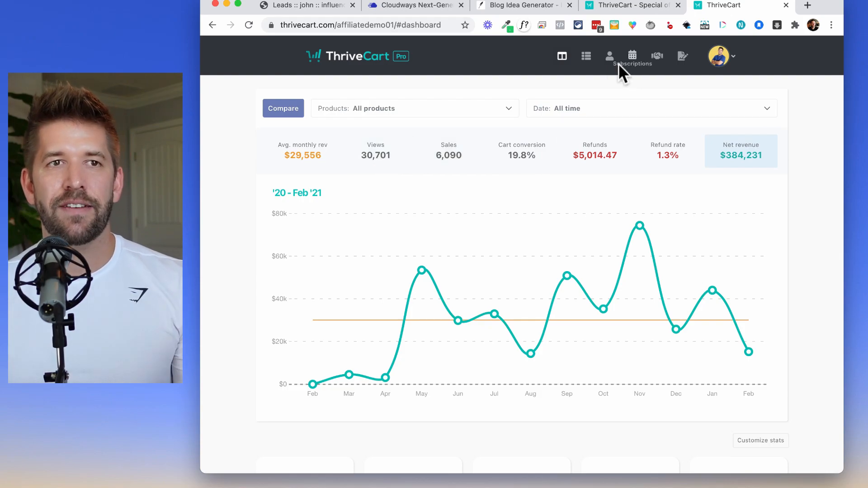
left_click(584, 62)
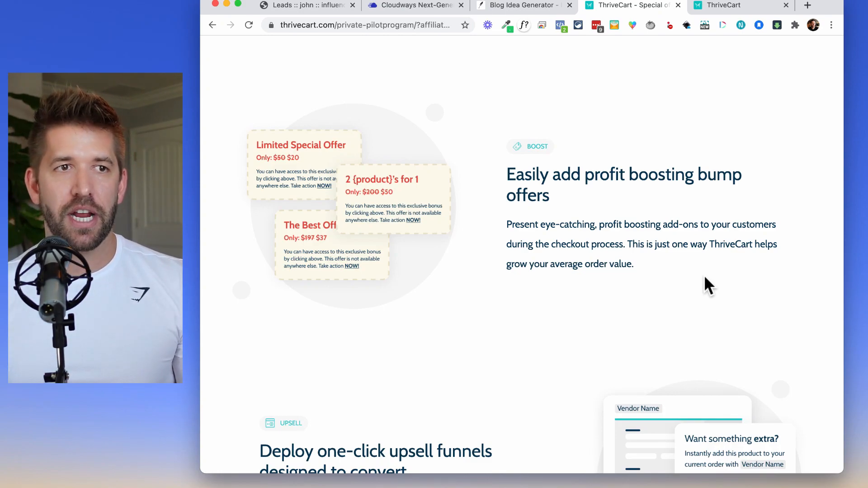
Scroll through the bump, upsell and integration features, then switch to the account dashboard.
scroll(704, 278, "down", 3)
scroll(705, 278, "down", 1)
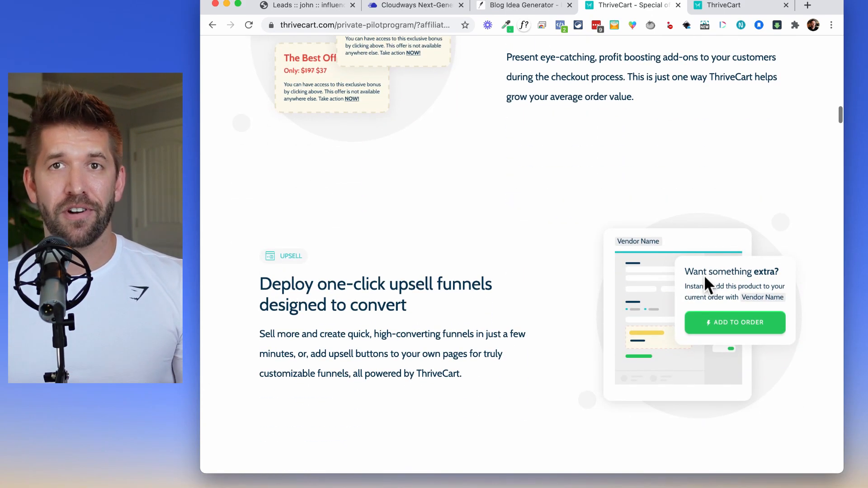
scroll(705, 278, "down", 4)
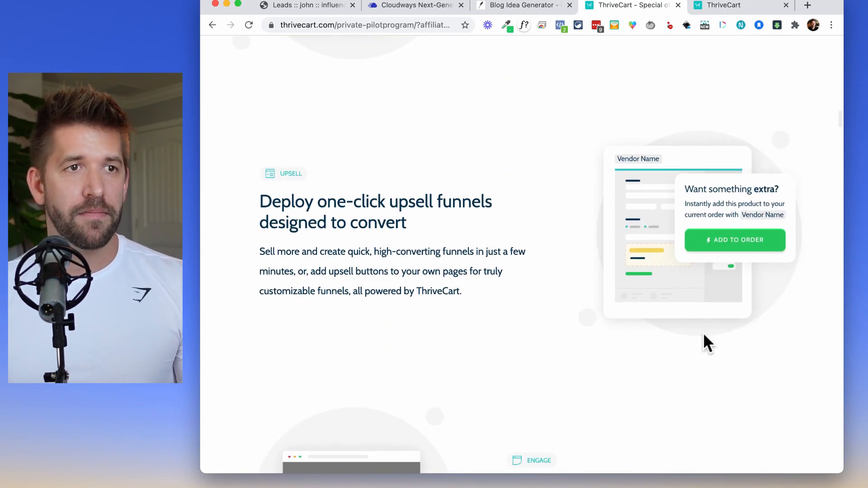
scroll(703, 330, "down", 12)
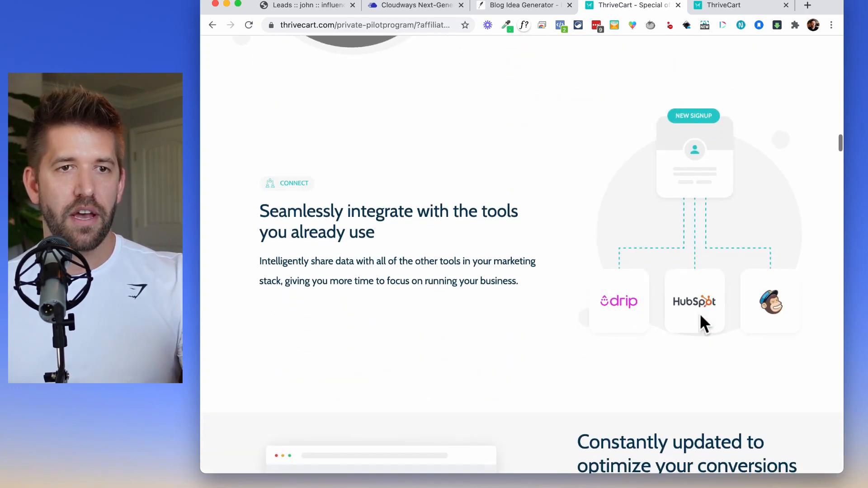
scroll(698, 312, "down", 9)
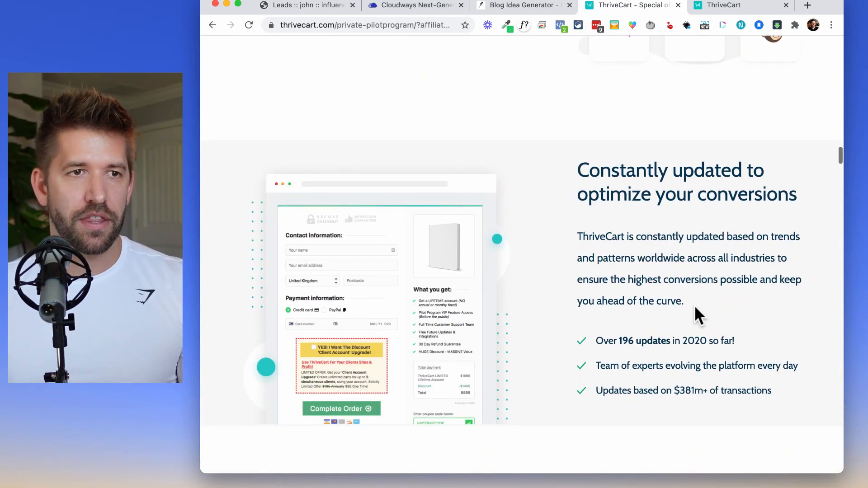
key("super+Tab")
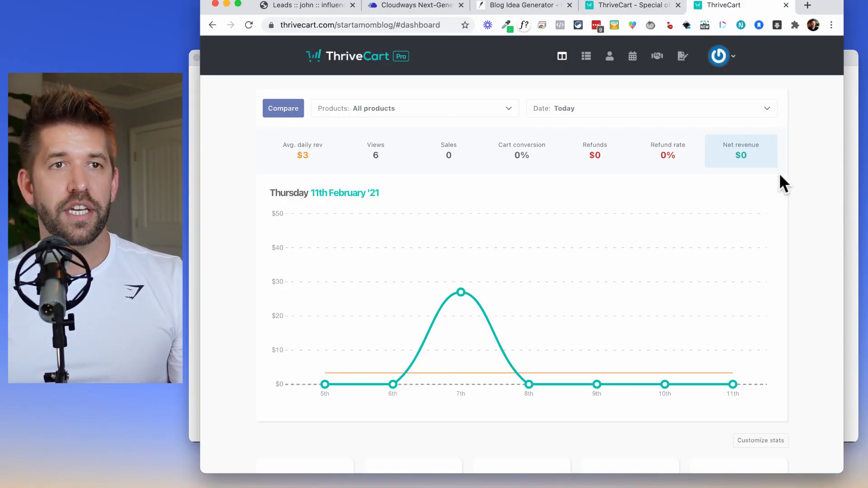
Create a new digital product named Sweet Online Course.
left_click(586, 55)
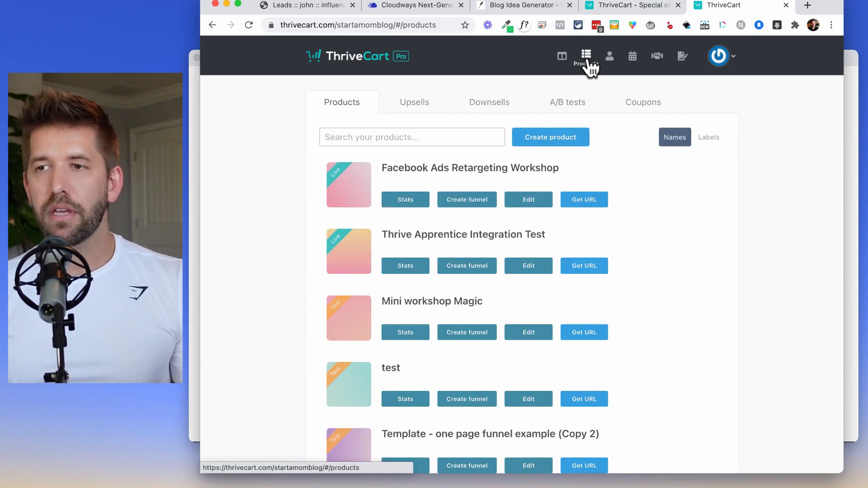
left_click(541, 140)
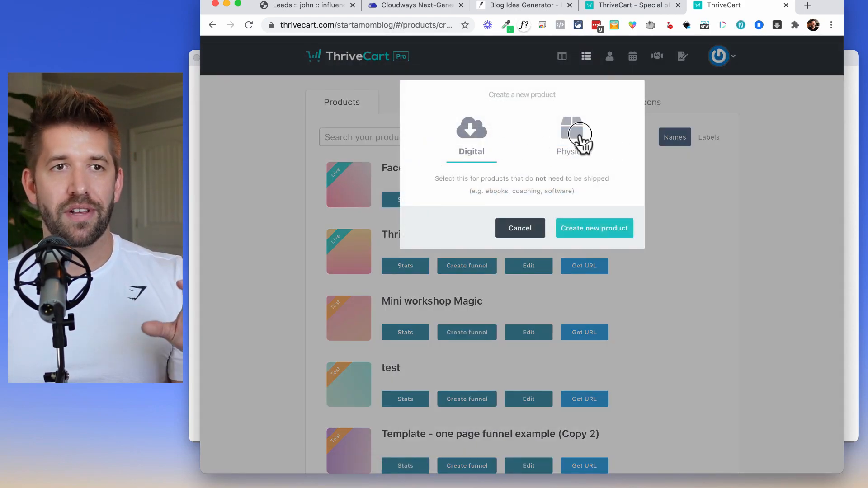
left_click(577, 141)
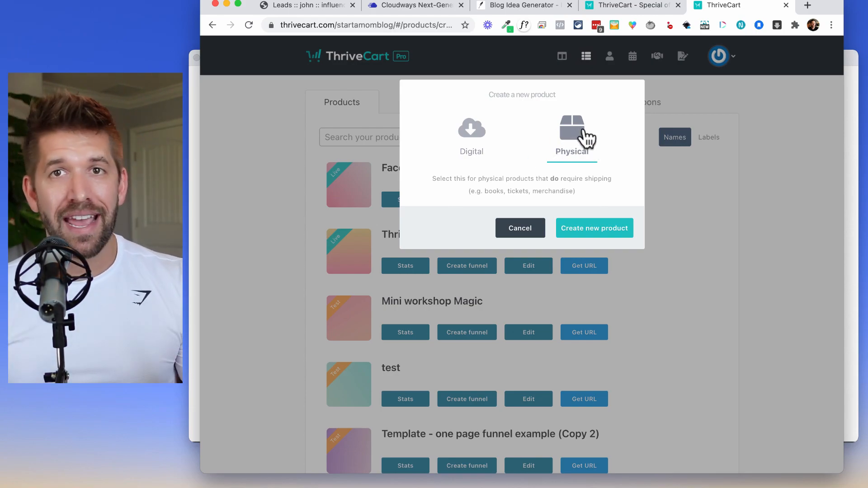
left_click(474, 136)
left_click(572, 230)
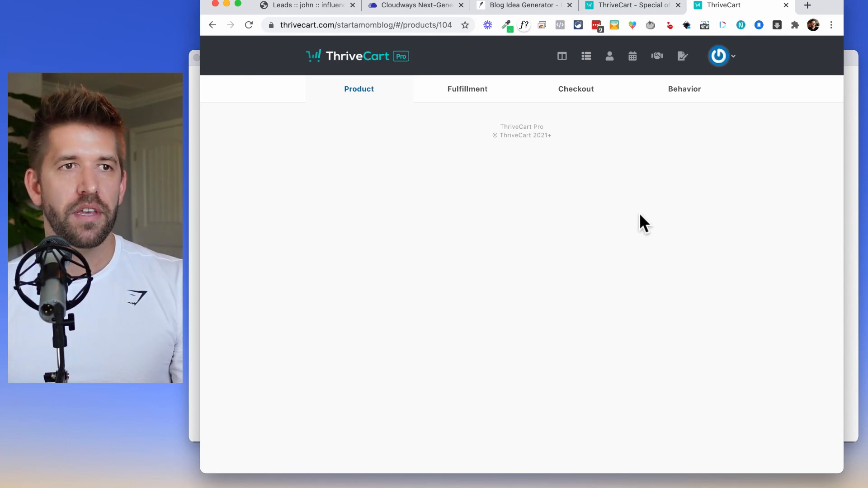
left_click(402, 190)
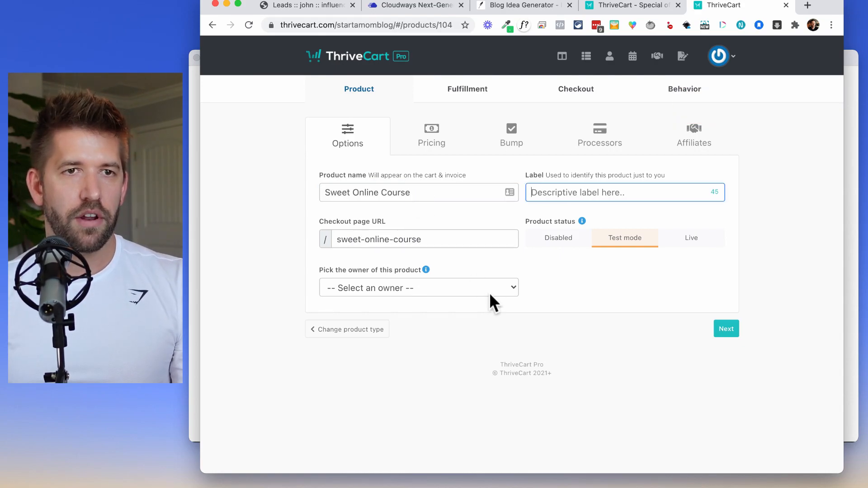
Make the account holder the product owner and continue to pricing.
left_click(460, 291)
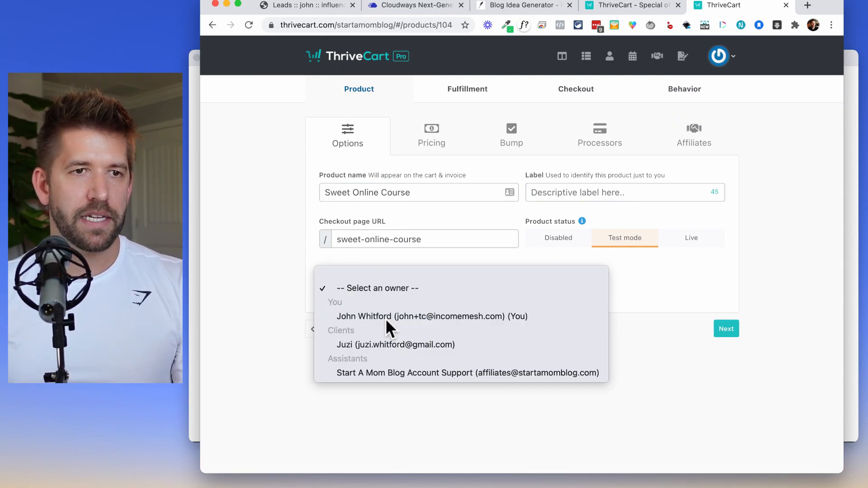
left_click(385, 318)
left_click(730, 329)
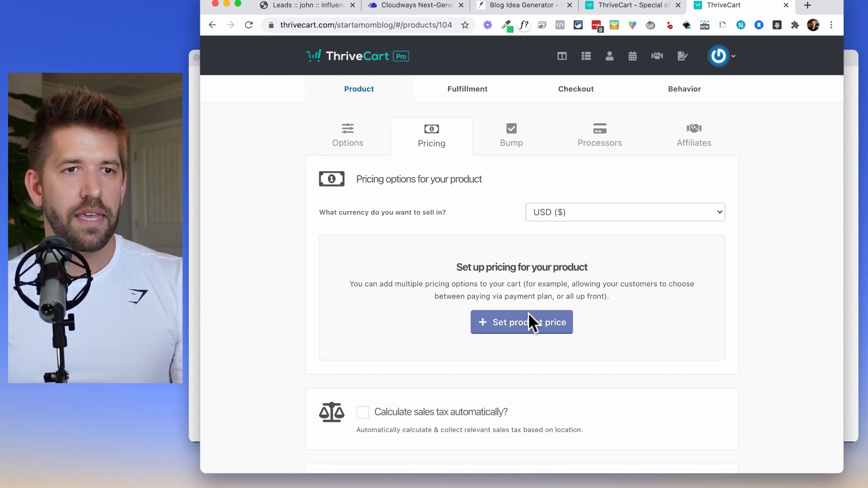
Add a one-time payment pricing option of $497.
left_click(530, 326)
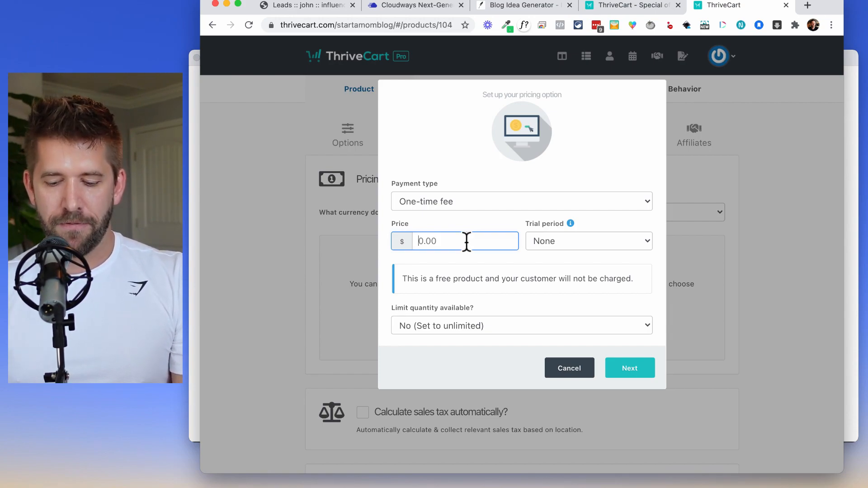
type("497")
left_click(496, 274)
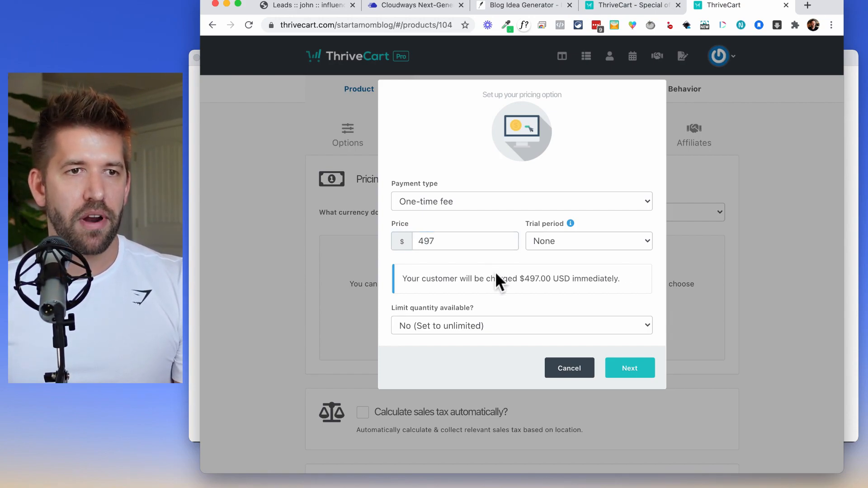
left_click(636, 369)
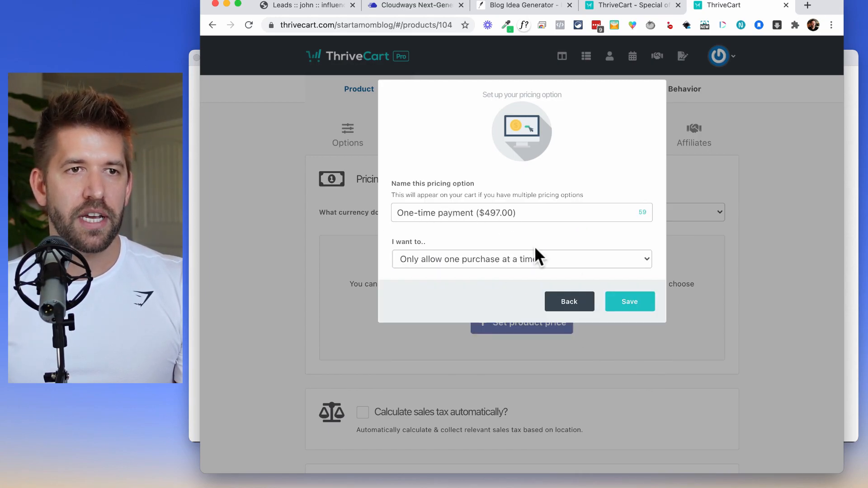
left_click(647, 307)
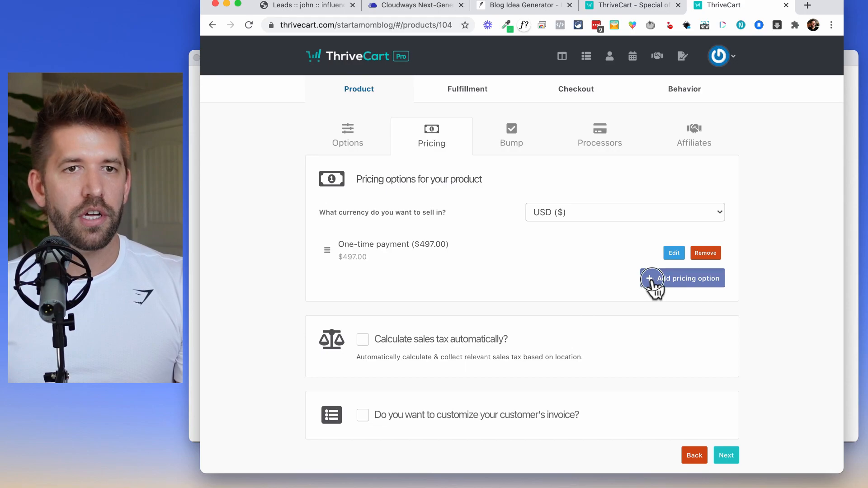
Add a Split pay option of 3 payments of $197 with an invoice per payment.
left_click(654, 279)
left_click(445, 202)
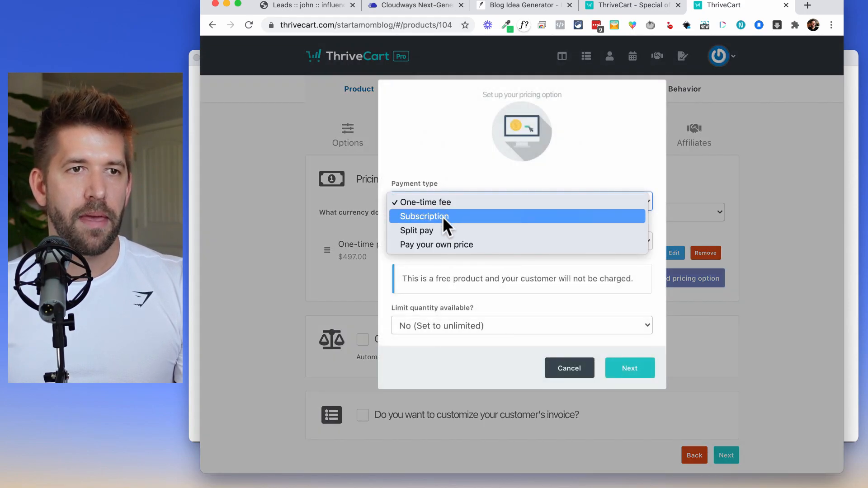
left_click(428, 229)
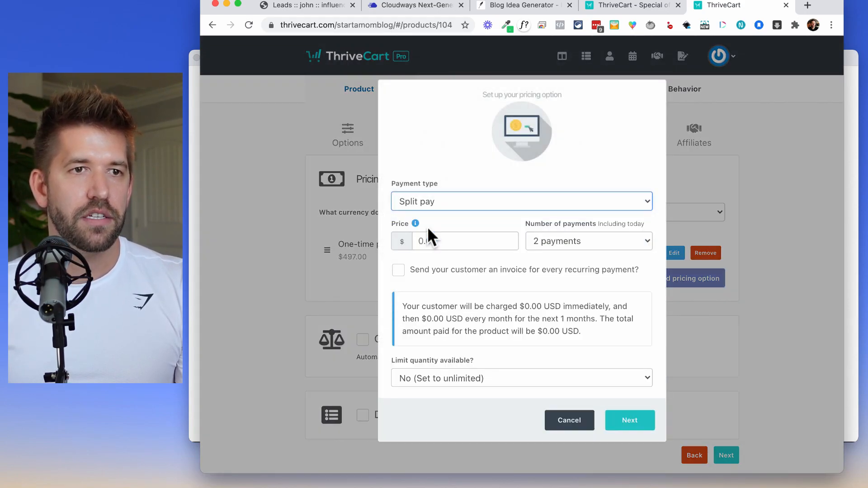
left_click(574, 245)
left_click(572, 256)
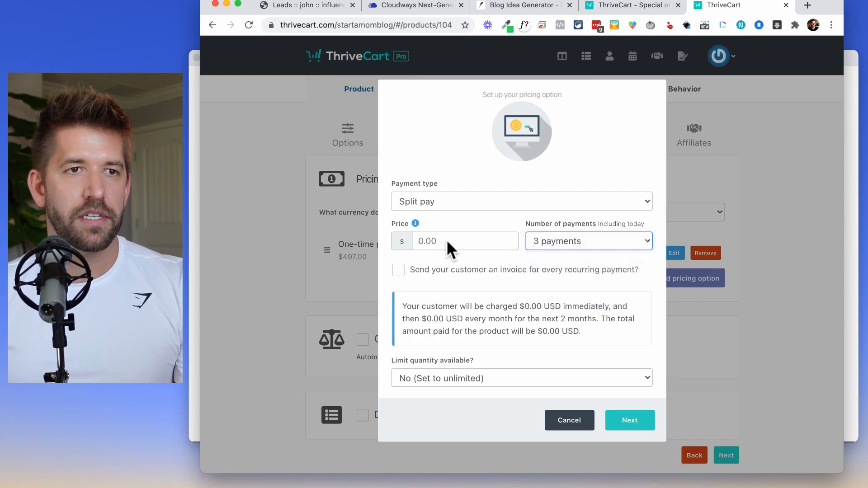
left_click(454, 241)
type("197")
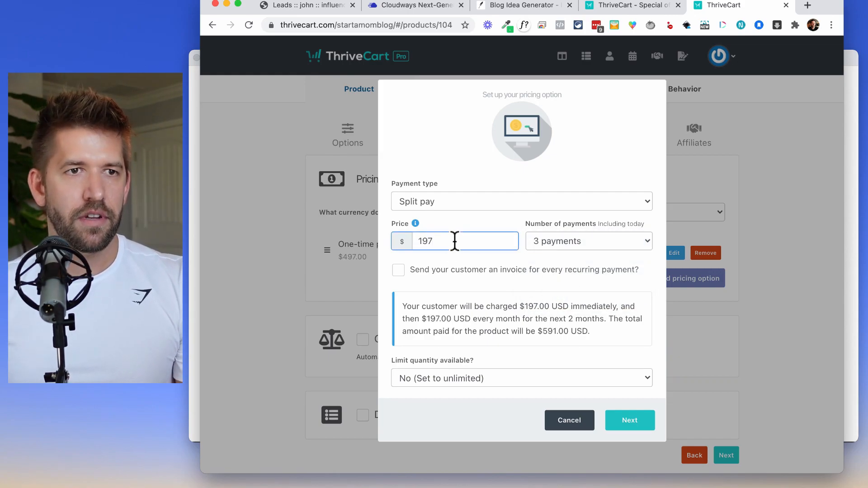
left_click(460, 293)
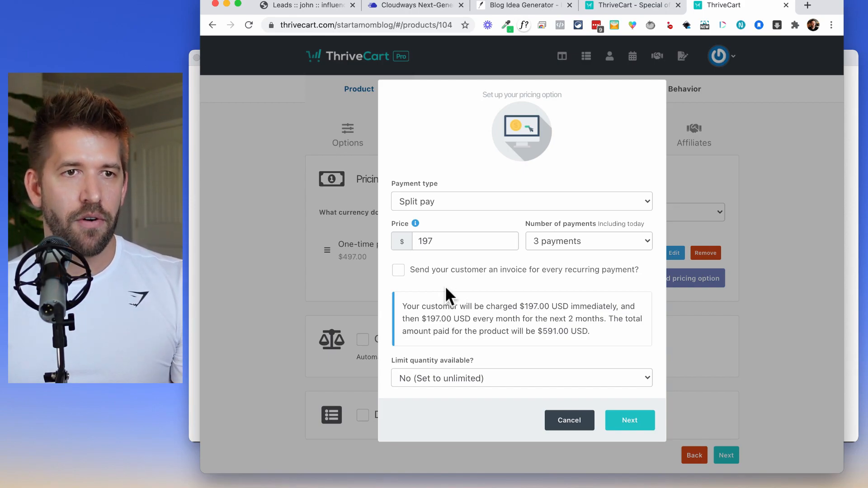
left_click(506, 273)
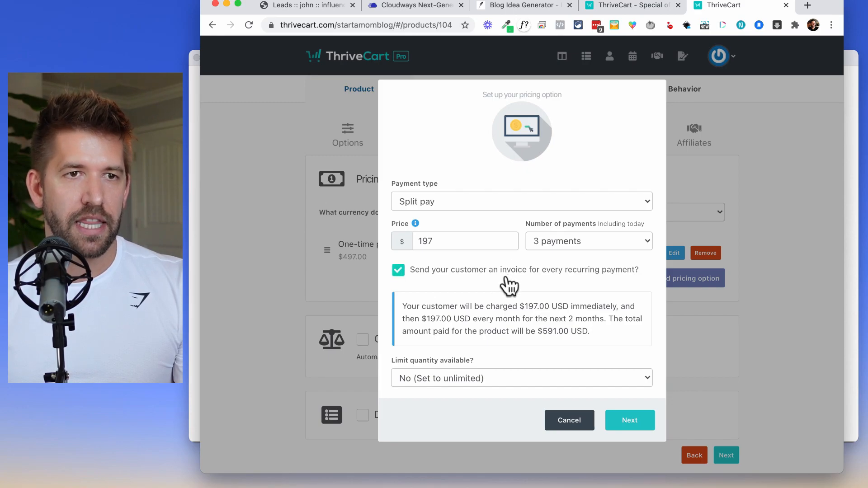
left_click(641, 416)
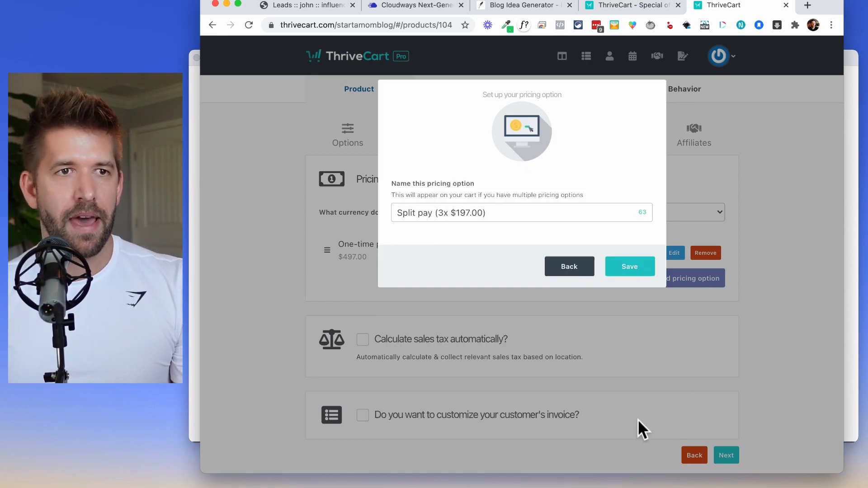
left_click(633, 267)
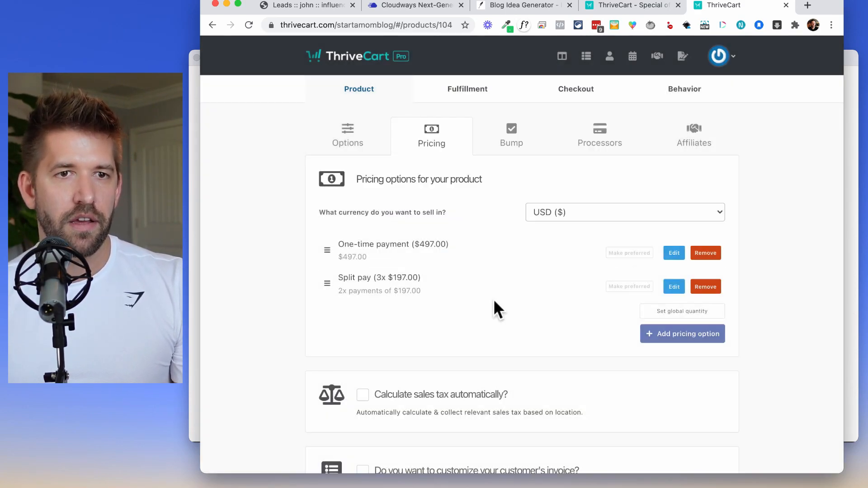
scroll(583, 366, "down", 3)
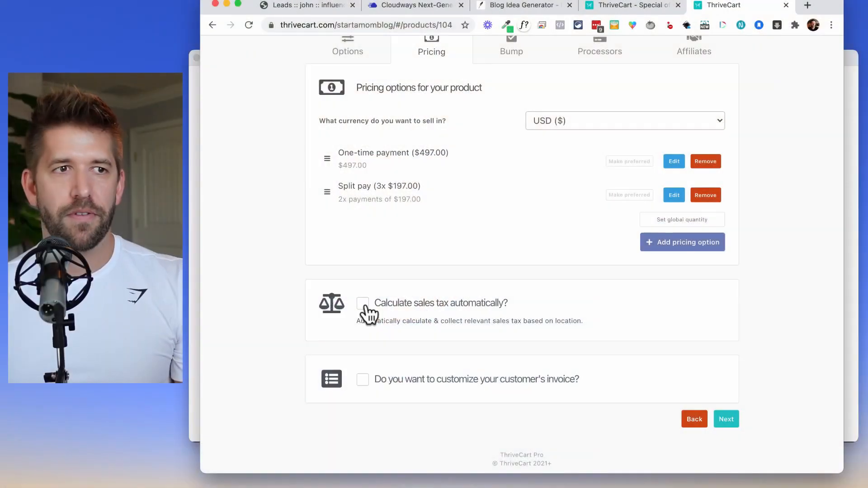
Enable a digital bump offer named Special Addon priced at $97.
left_click(726, 419)
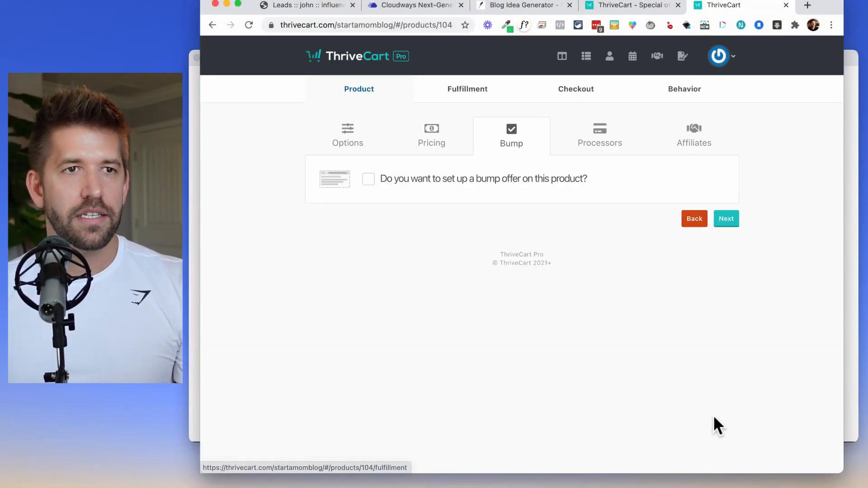
left_click(368, 179)
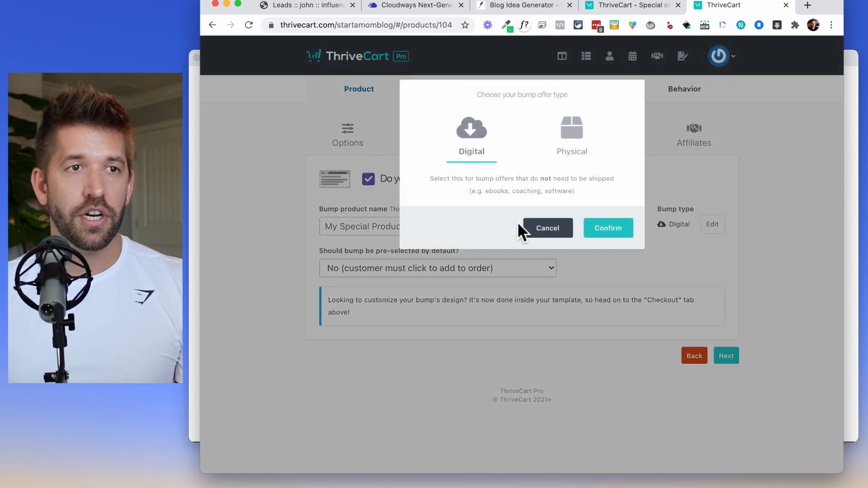
left_click(616, 240)
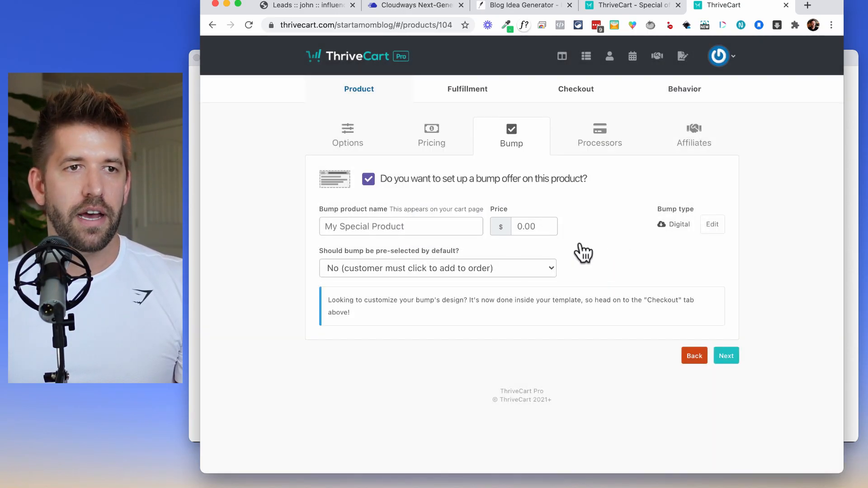
left_click(413, 227)
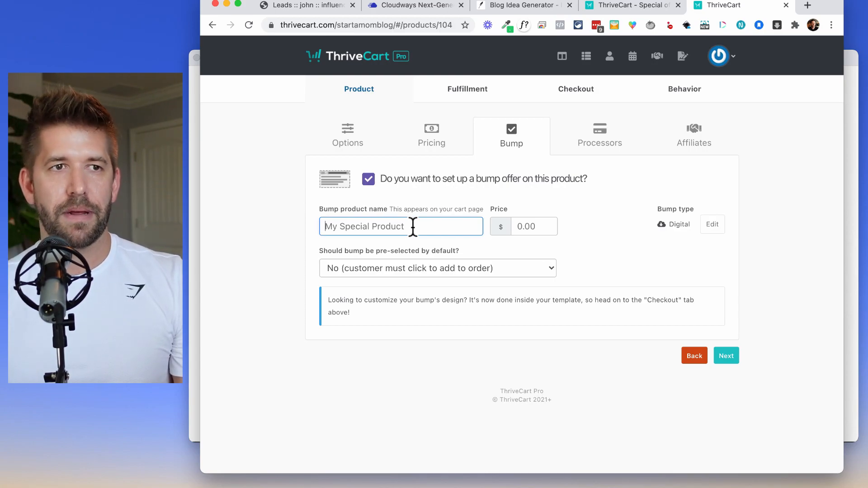
type("Special Addon")
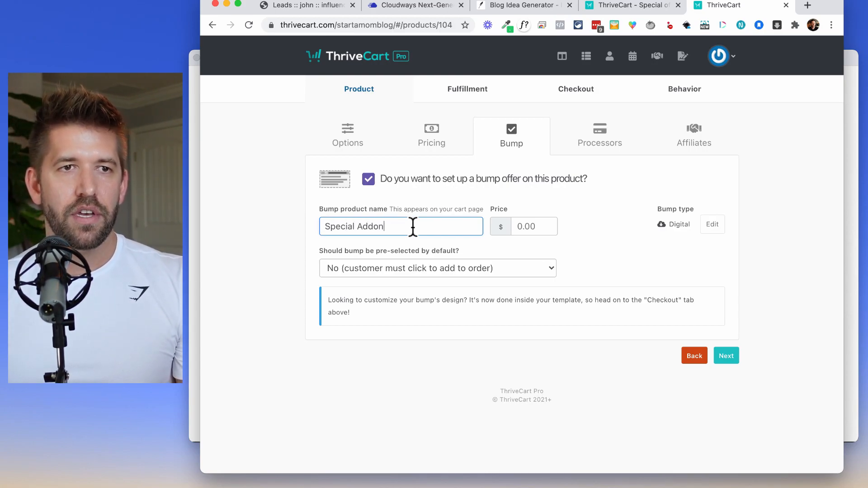
left_click(534, 231)
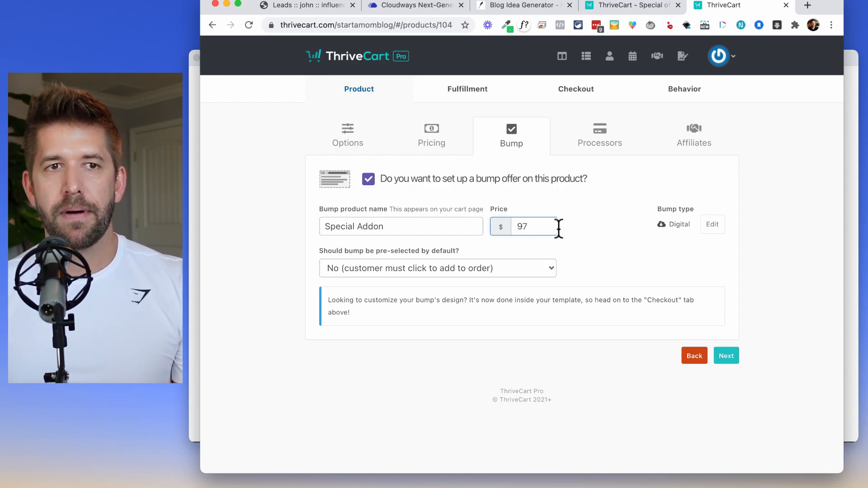
left_click(617, 246)
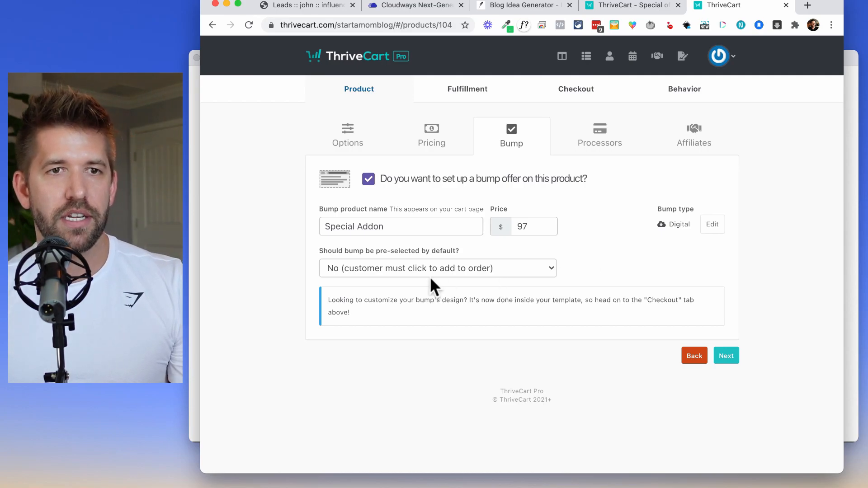
left_click(724, 353)
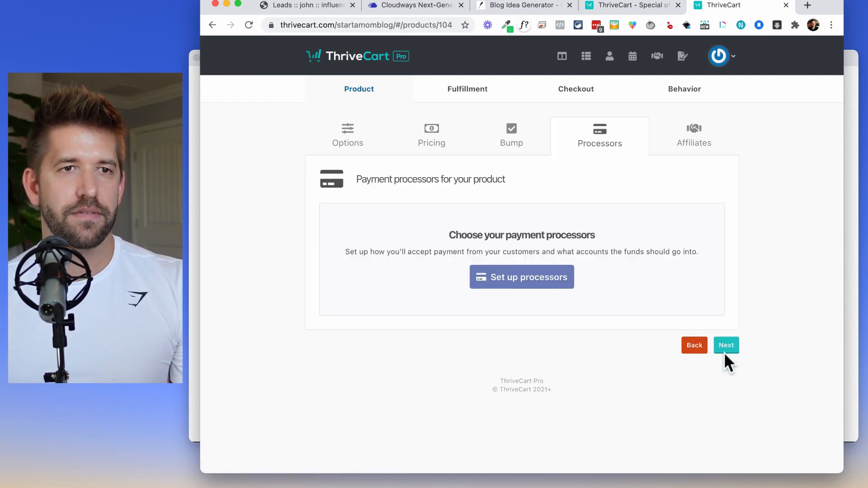
Save Stripe (Income Mesh account), PayPal, Apple Pay and Google Pay as the product's processors.
left_click(515, 285)
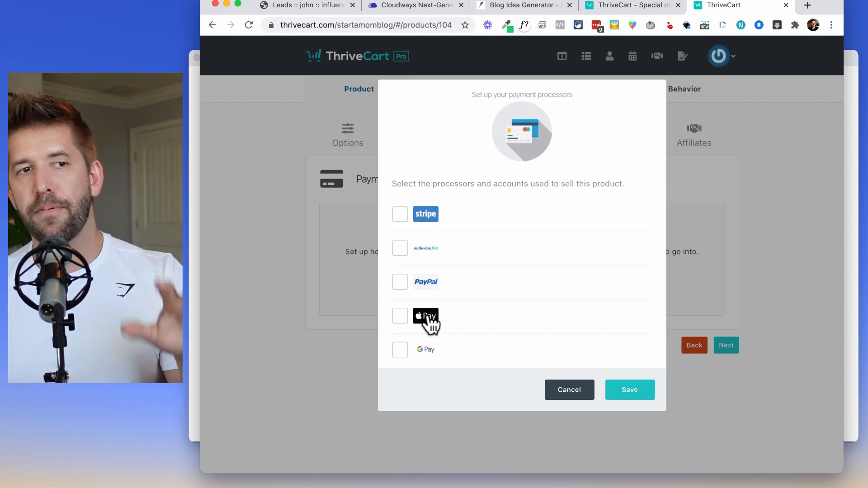
left_click(399, 214)
left_click(530, 216)
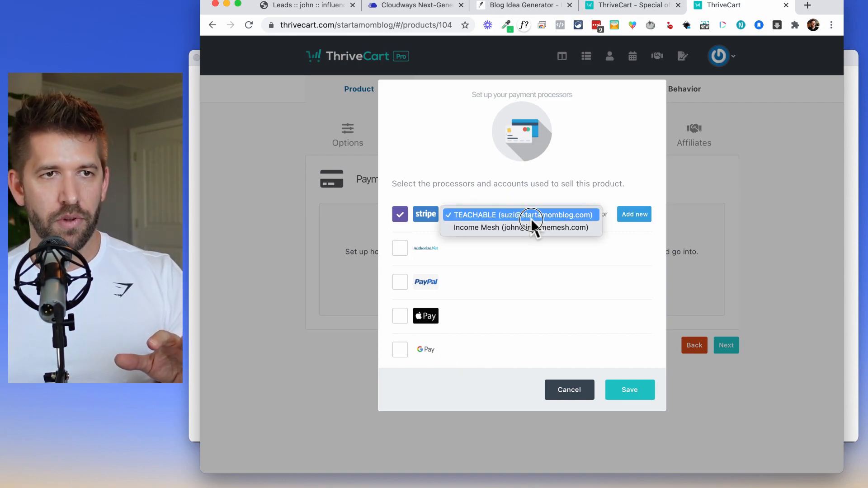
left_click(522, 227)
left_click(400, 318)
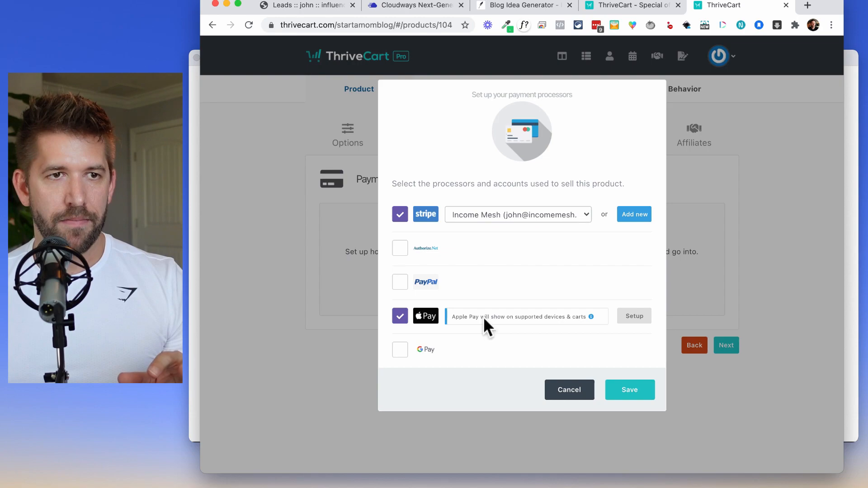
left_click(397, 350)
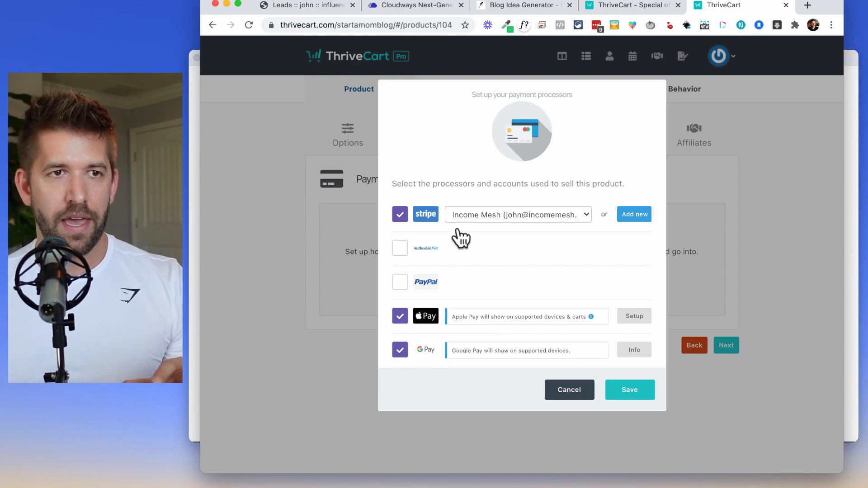
left_click(400, 282)
left_click(520, 282)
left_click(516, 281)
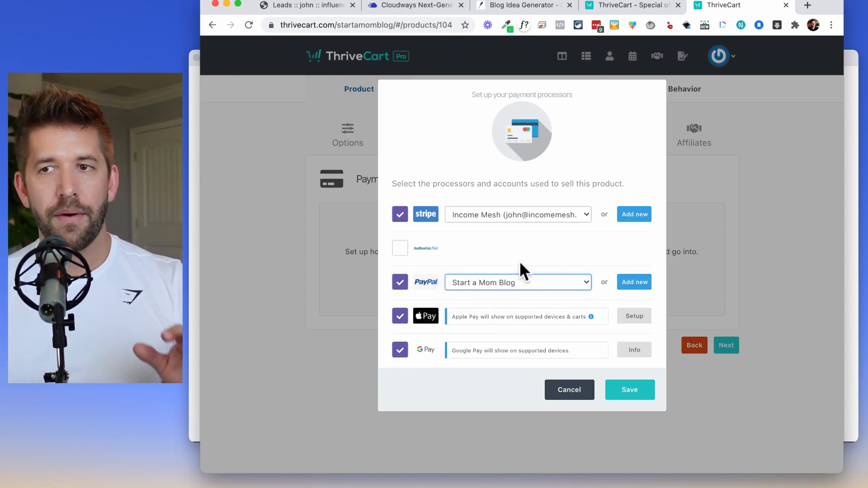
left_click(481, 216)
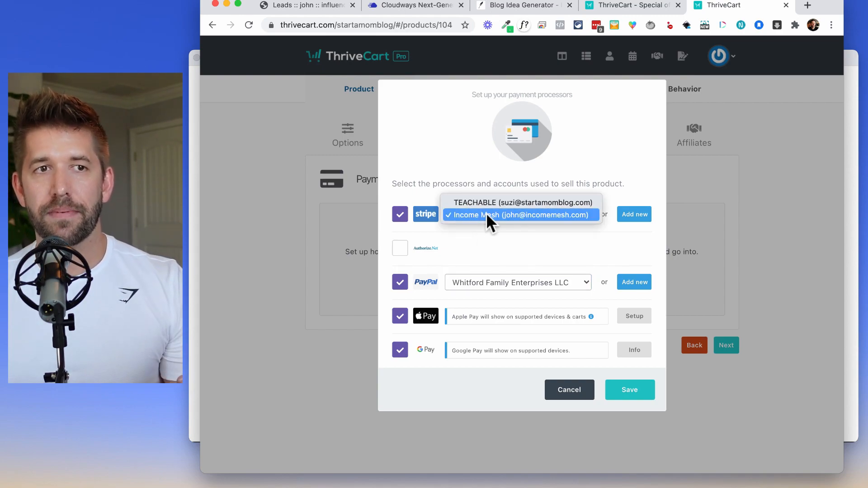
left_click(487, 215)
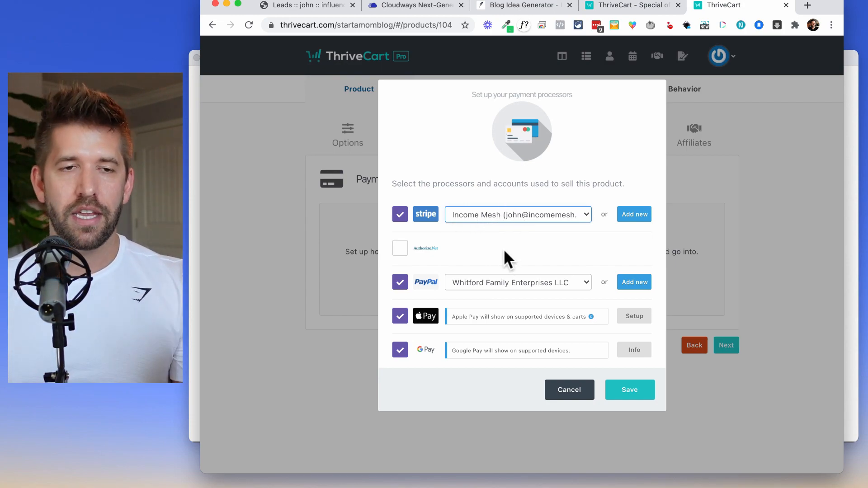
left_click(637, 398)
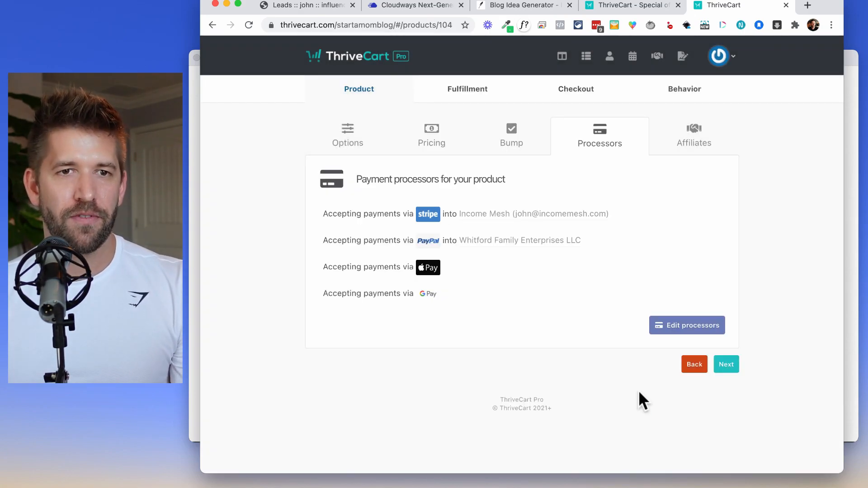
left_click(725, 364)
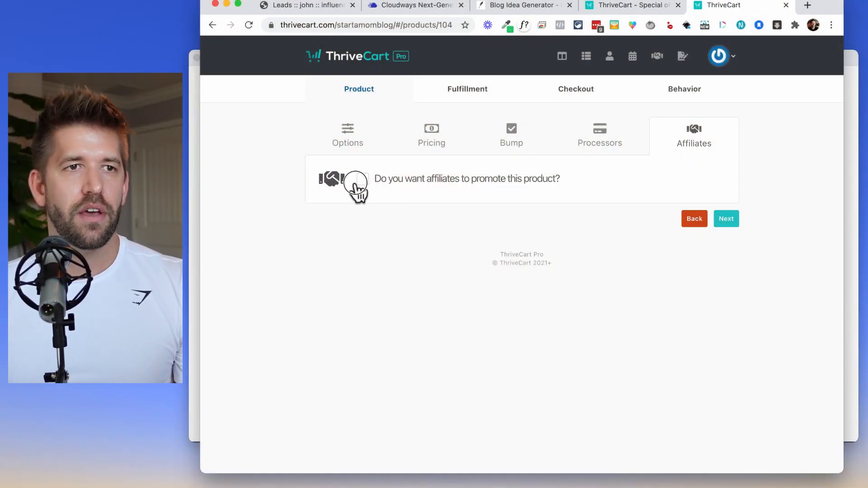
Enable affiliates with a 40% product commission and 0% bump commission, and save.
left_click(361, 179)
left_click(546, 271)
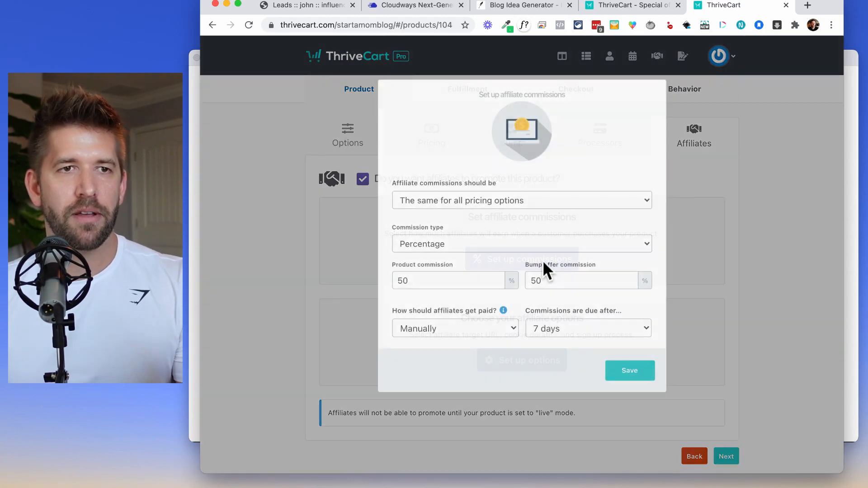
left_click(436, 281)
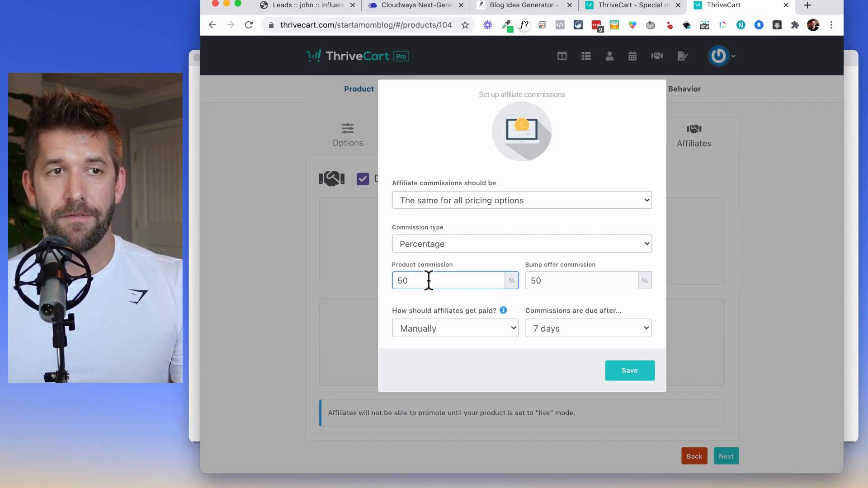
left_click(469, 248)
left_click(447, 256)
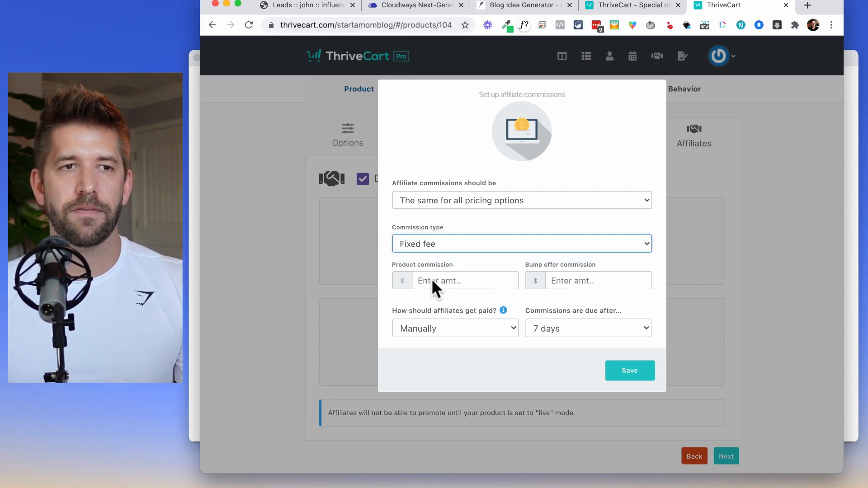
left_click(465, 284)
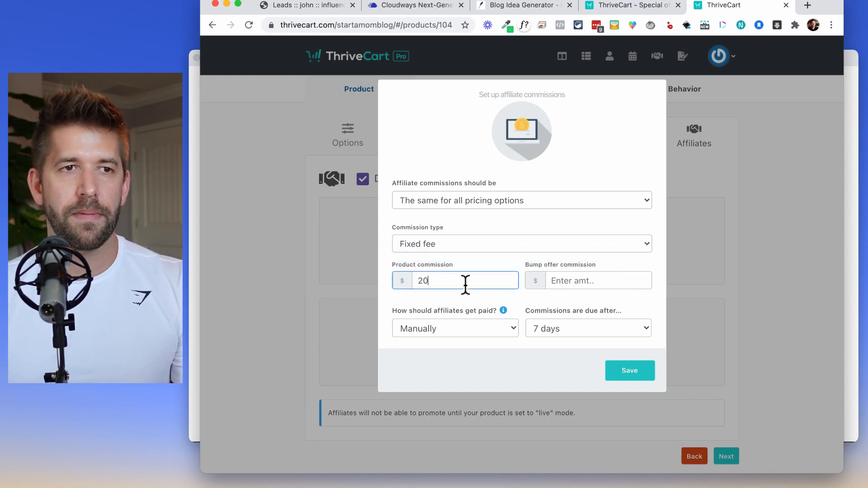
left_click(481, 245)
left_click(471, 232)
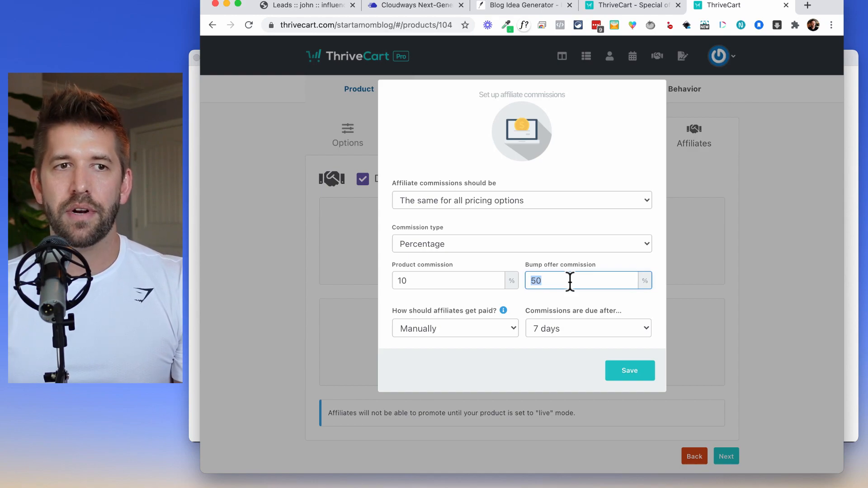
left_click(412, 283)
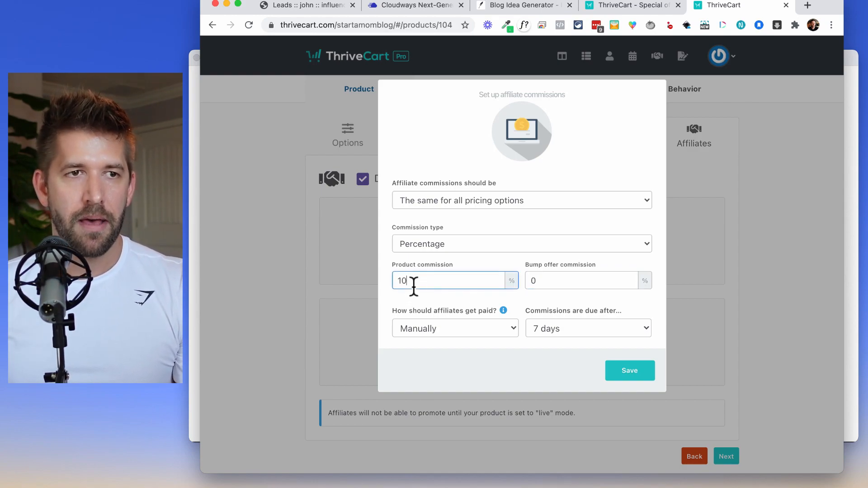
left_click(420, 300)
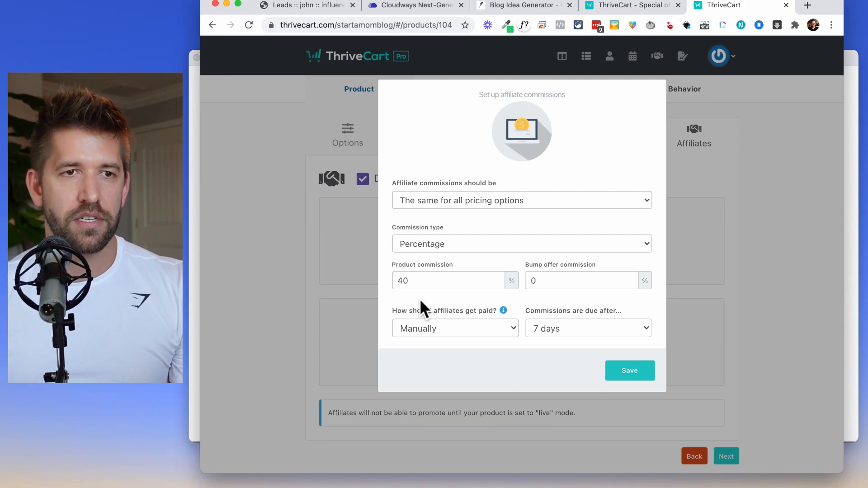
left_click(629, 370)
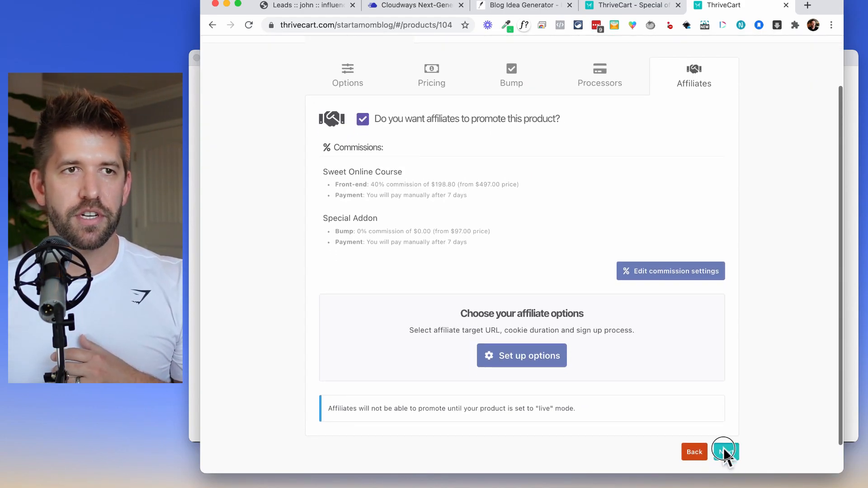
left_click(724, 451)
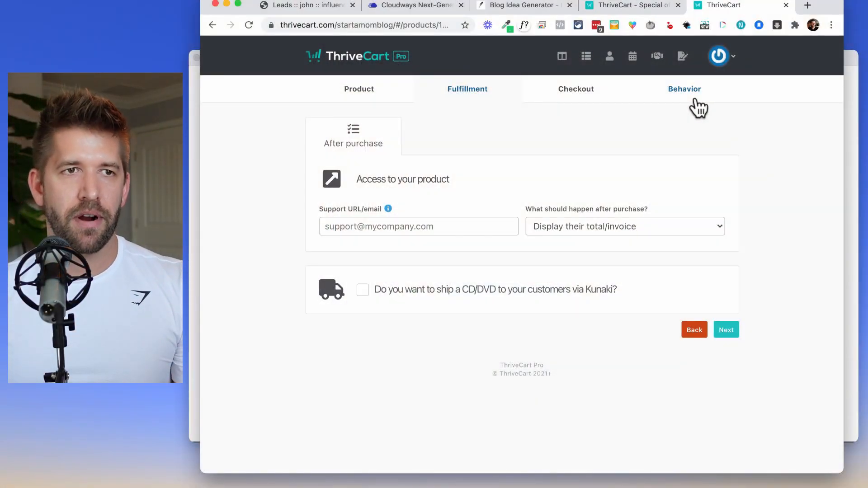
Enter the support email address and send buyers to a success URL expiring after a week.
left_click(362, 230)
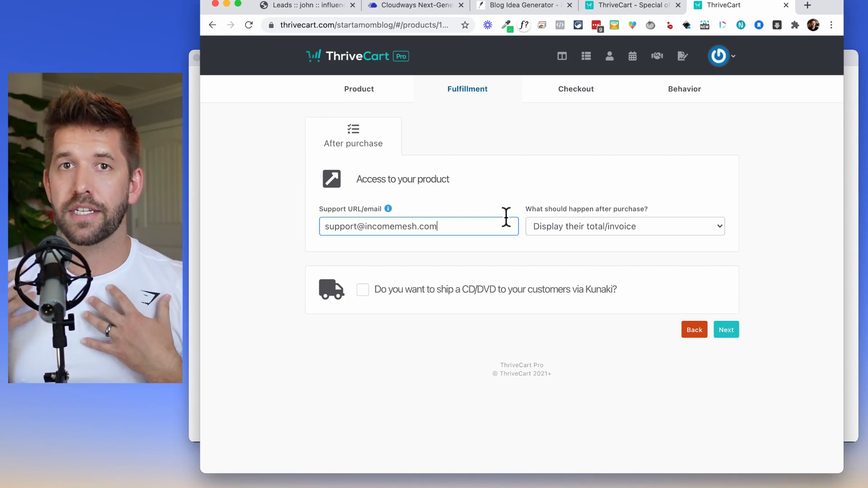
left_click(614, 224)
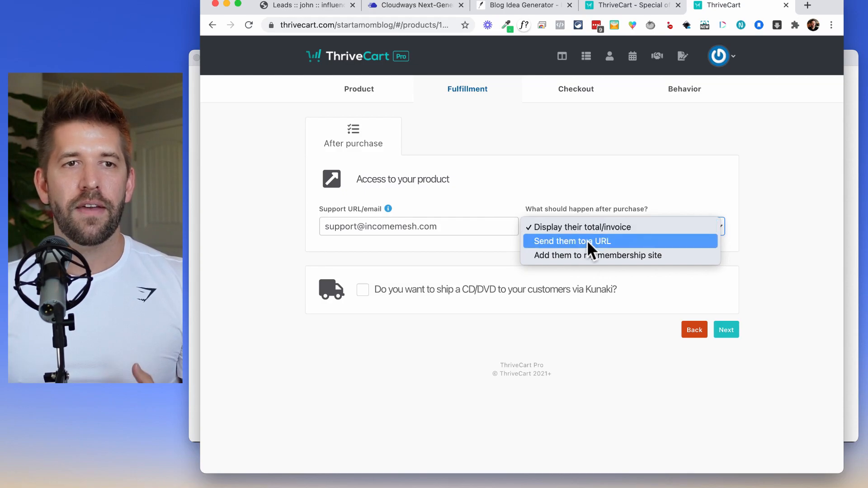
left_click(587, 241)
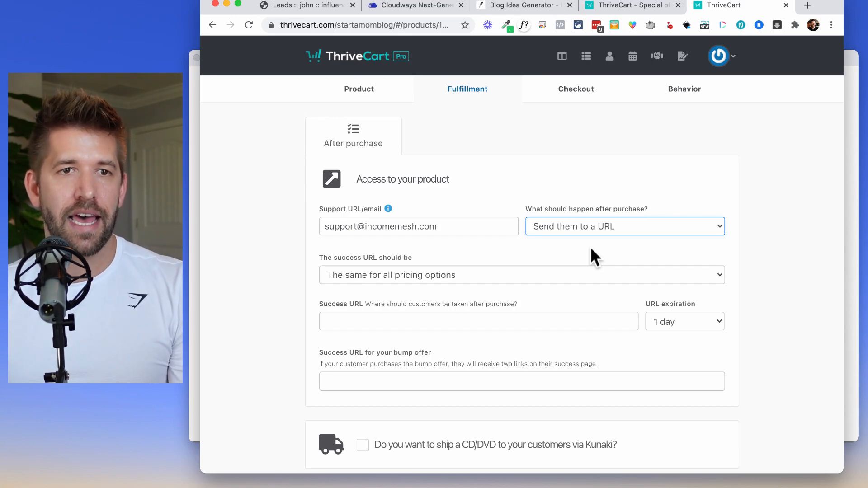
left_click(684, 323)
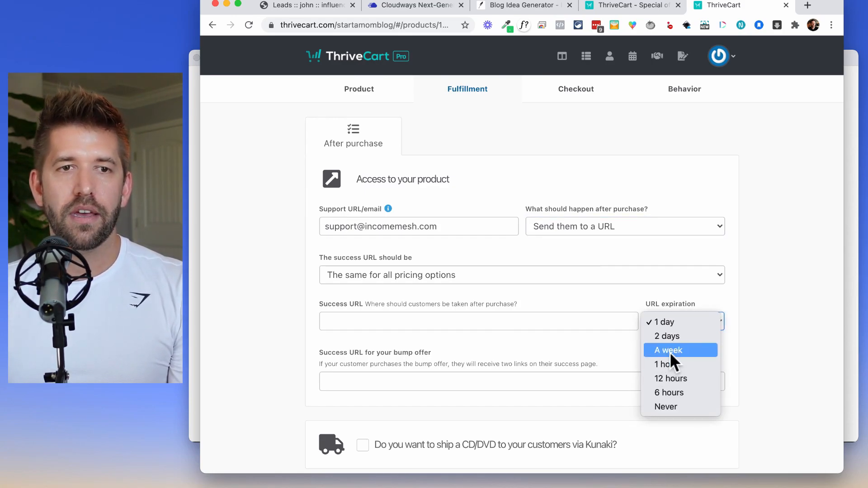
left_click(669, 351)
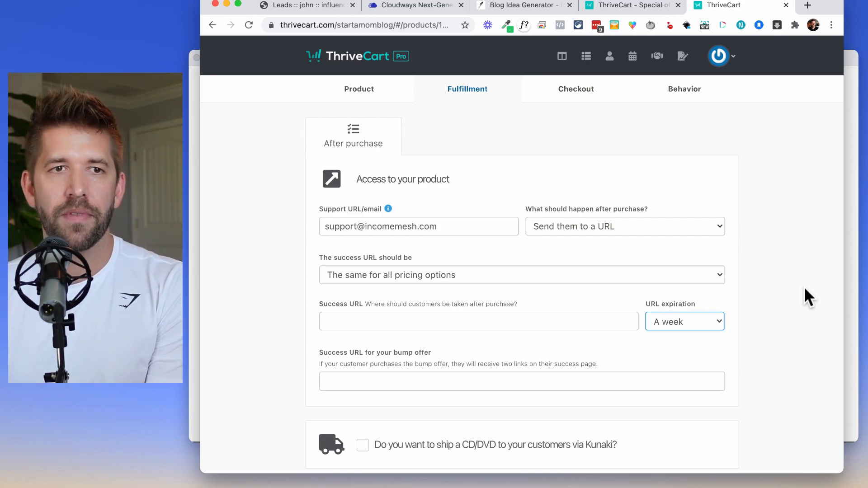
left_click(699, 229)
Switch the after-purchase action to adding buyers to LifterLMS site Simple Funnel Academy.
left_click(677, 242)
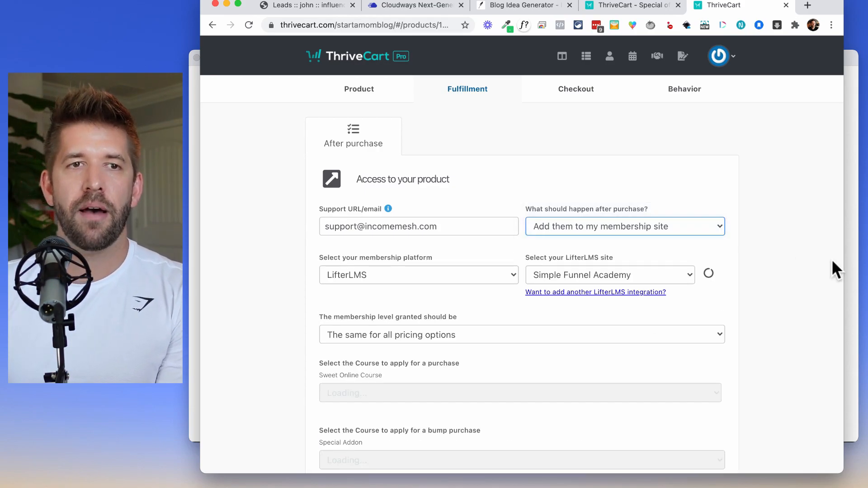
left_click(651, 275)
left_click(441, 275)
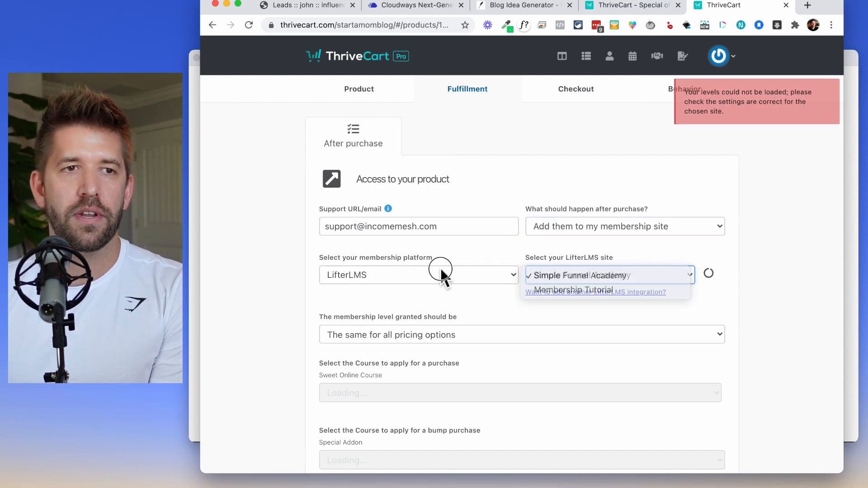
left_click(435, 273)
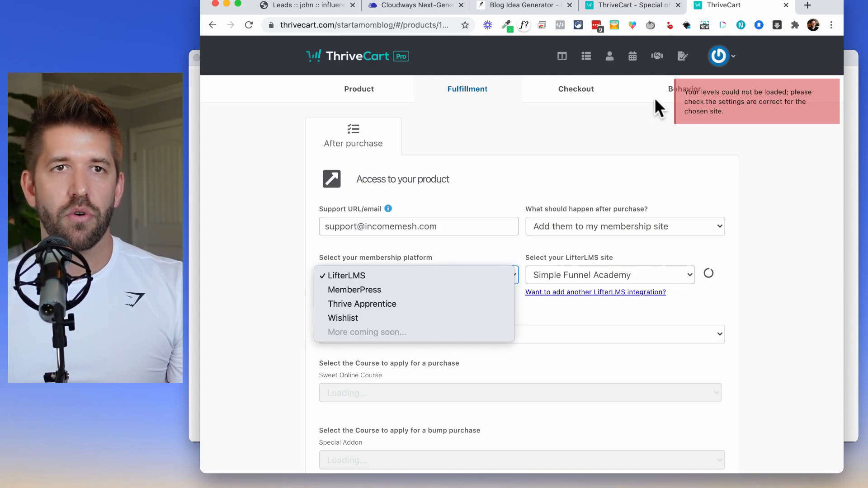
left_click(720, 57)
left_click(719, 57)
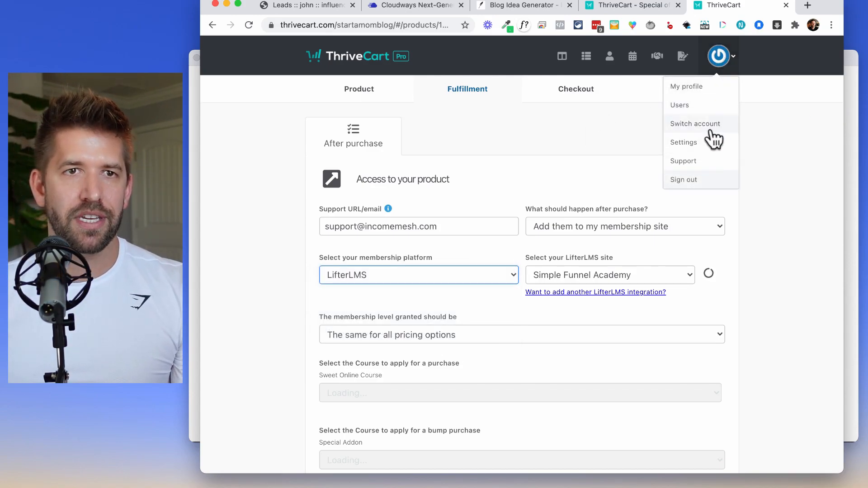
From account Settings, list the integrations and filter down to the 10 membership platforms.
left_click(690, 143)
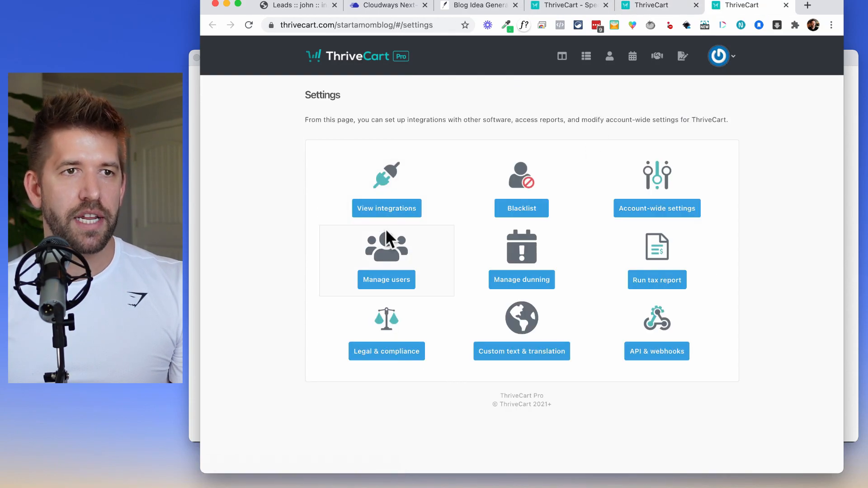
left_click(383, 212)
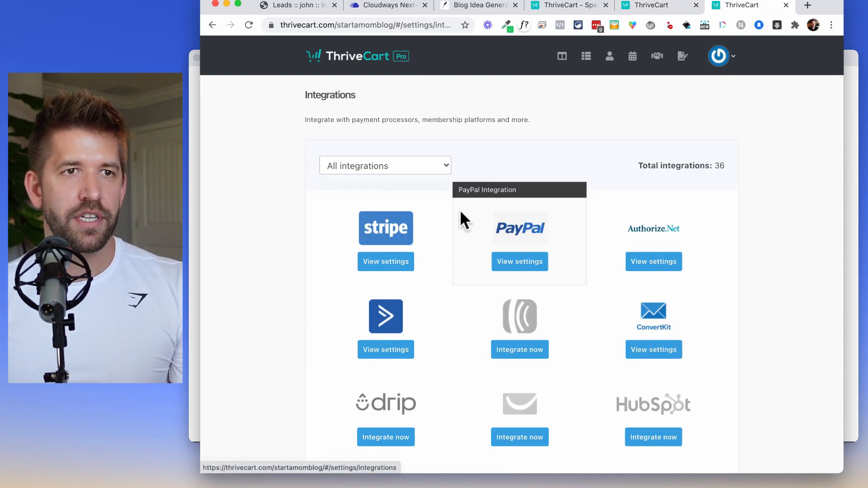
left_click(403, 166)
left_click(387, 208)
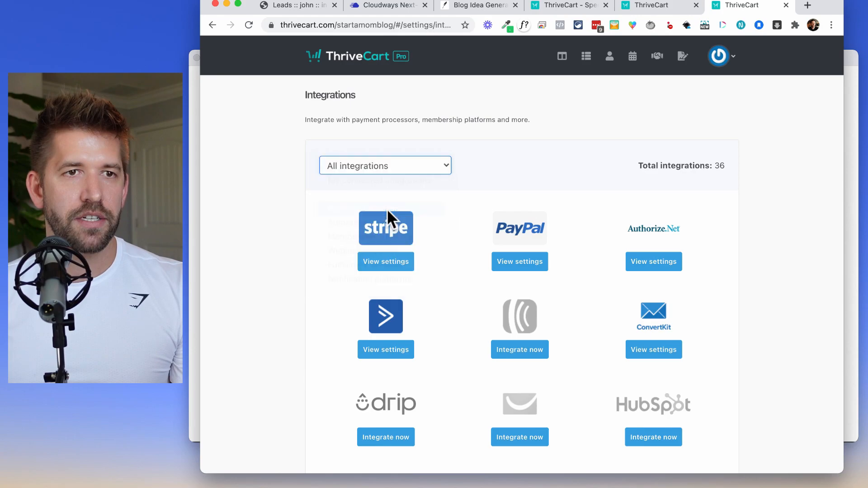
left_click(407, 167)
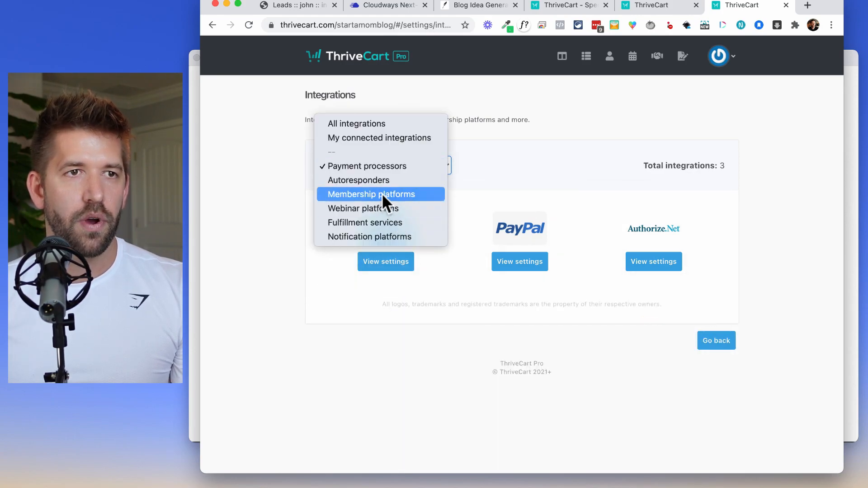
left_click(380, 180)
scroll(612, 274, "down", 6)
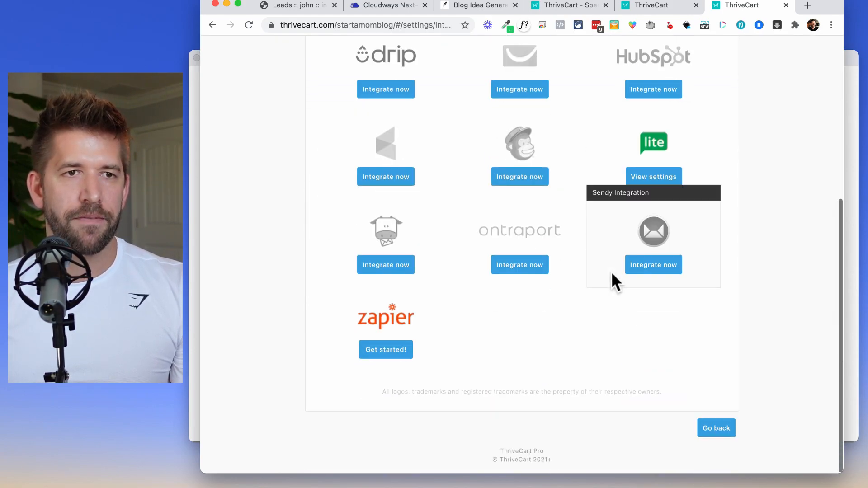
scroll(611, 271, "up", 5)
left_click(395, 150)
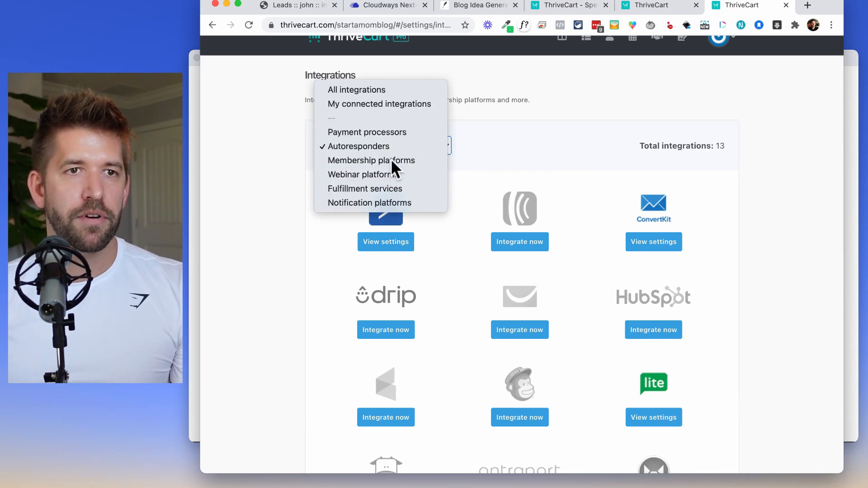
left_click(391, 160)
scroll(741, 246, "down", 2)
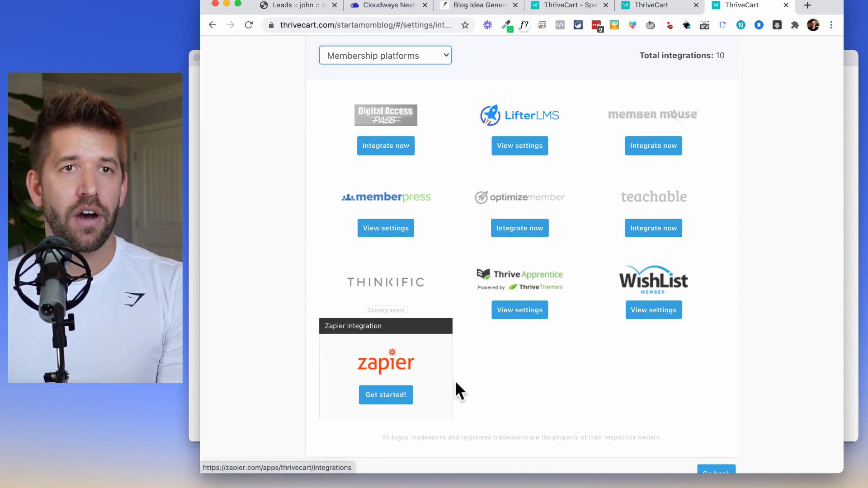
scroll(695, 376, "down", 2)
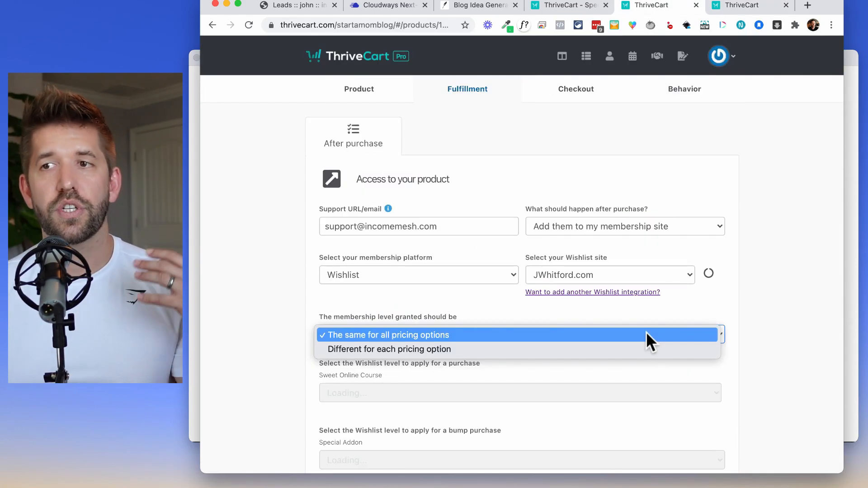
Keep one membership level for all pricing options and send buyers to a URL after purchase.
left_click(705, 311)
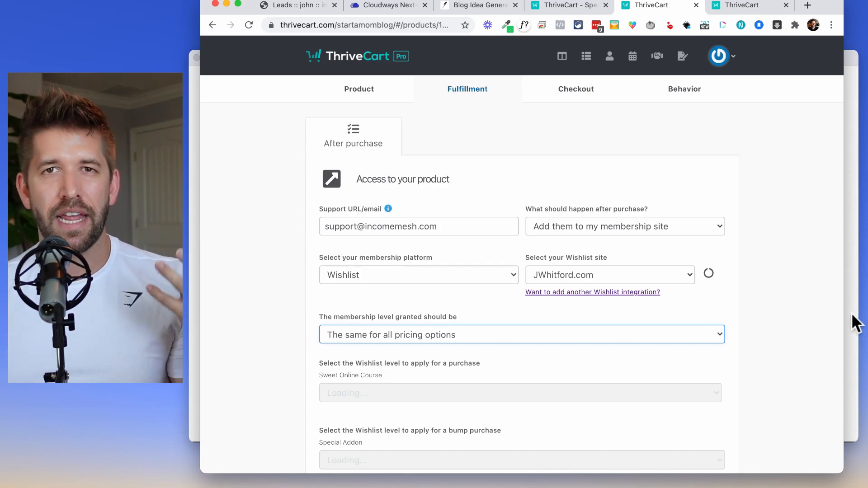
scroll(777, 280, "down", 3)
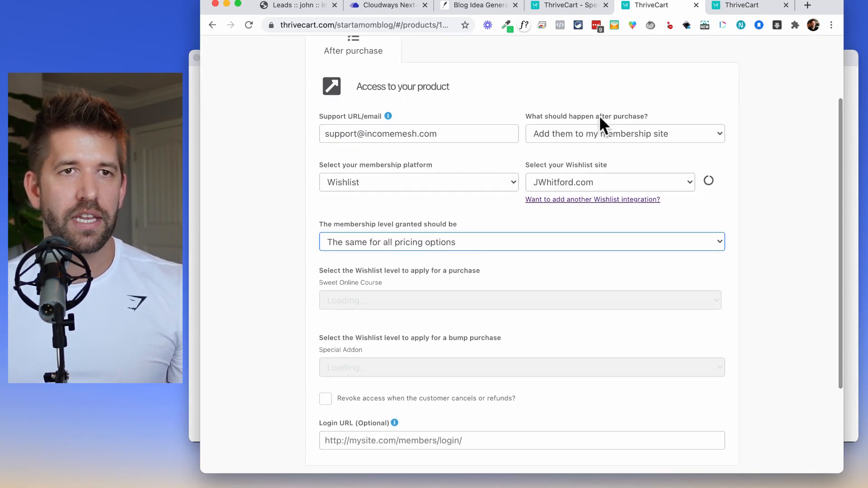
left_click(597, 134)
left_click(589, 121)
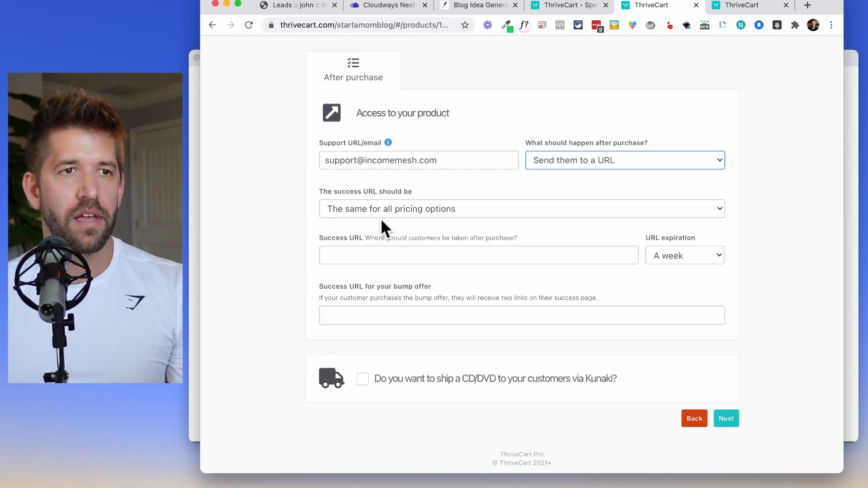
left_click(387, 256)
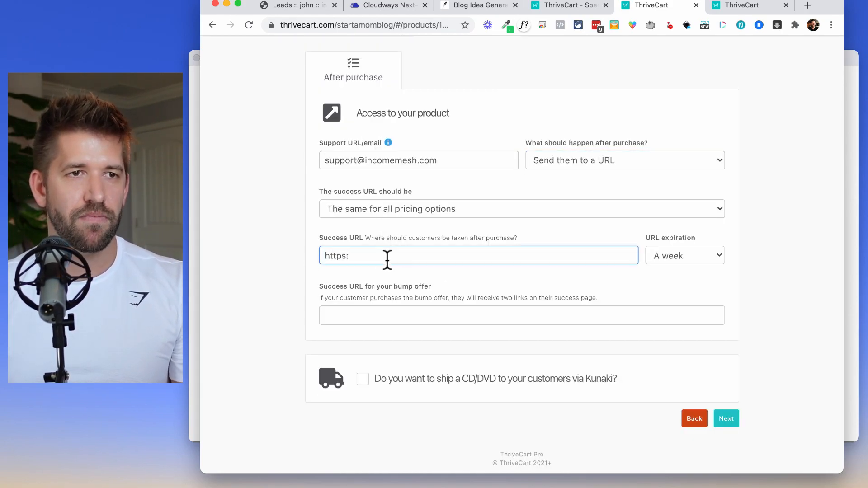
left_click(594, 323)
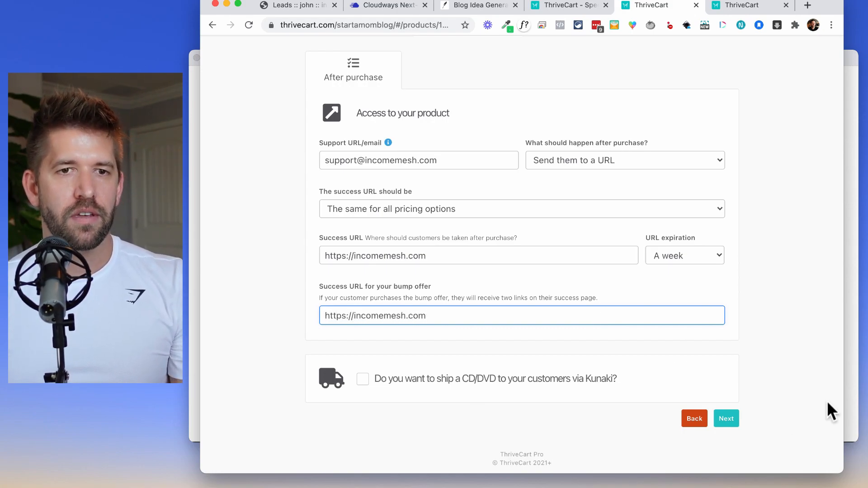
left_click(728, 420)
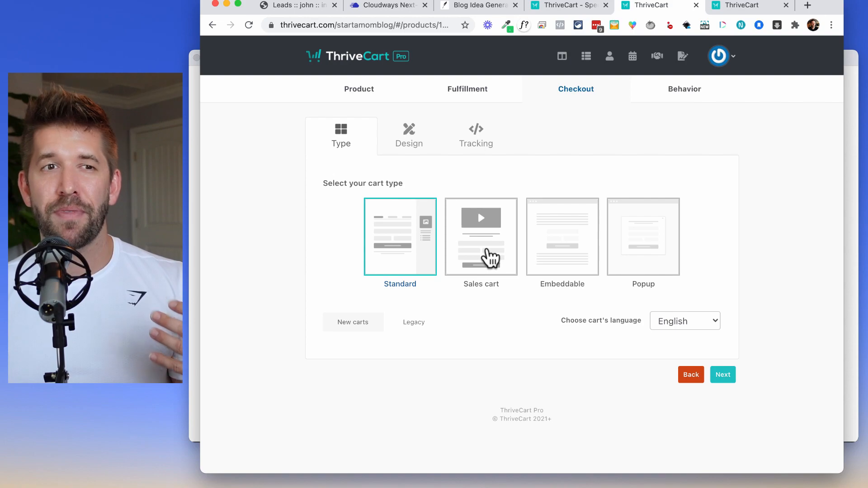
Choose the Sales cart type and open the list of products to copy a design from.
left_click(488, 251)
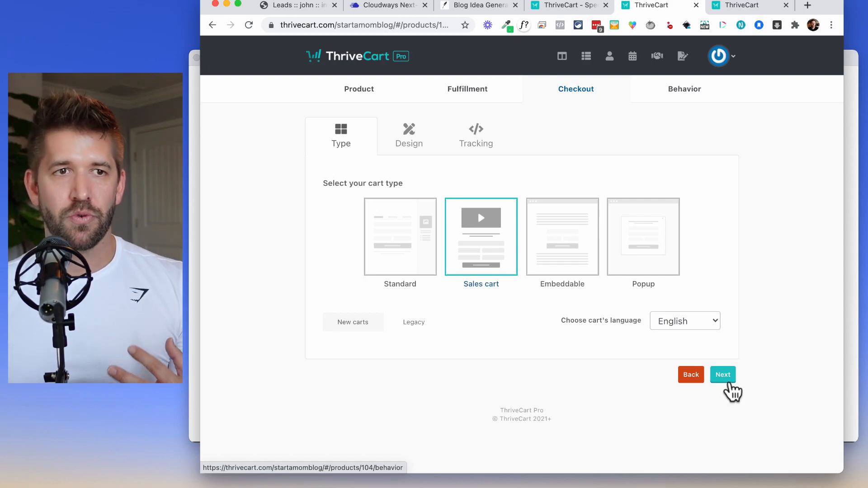
left_click(728, 383)
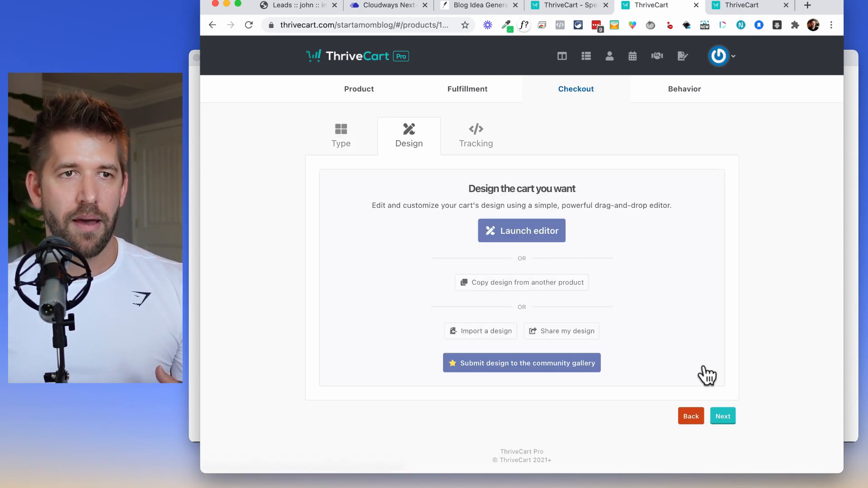
left_click(512, 283)
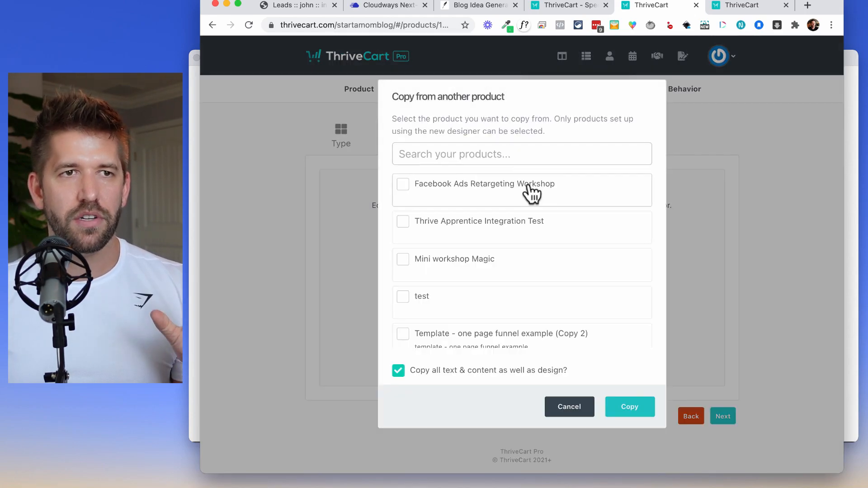
scroll(544, 277, "down", 10)
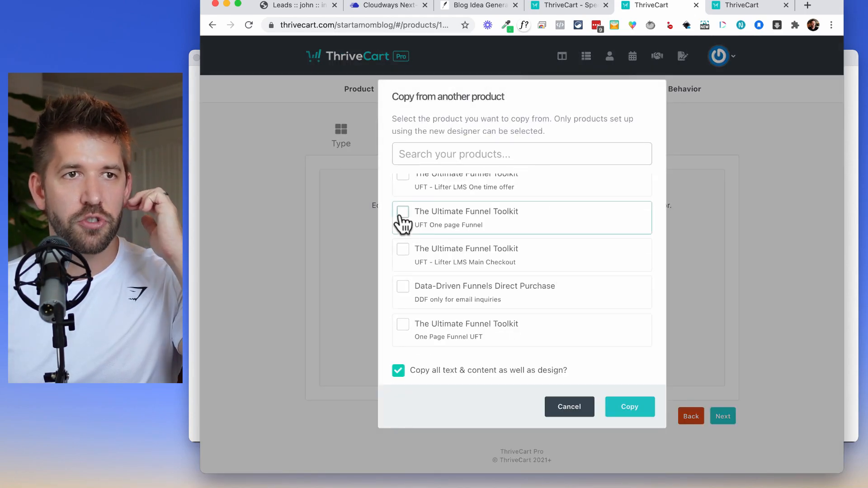
Copy the design and content of the UFT One page Funnel product into the cart editor.
left_click(399, 219)
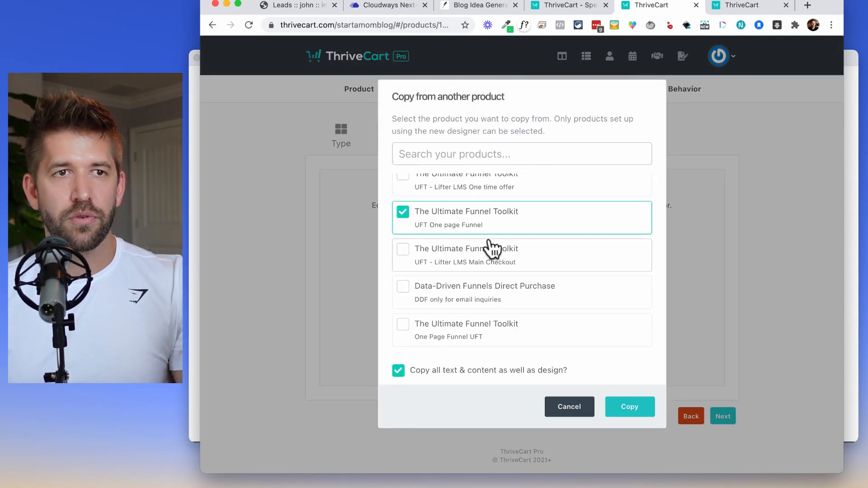
left_click(629, 408)
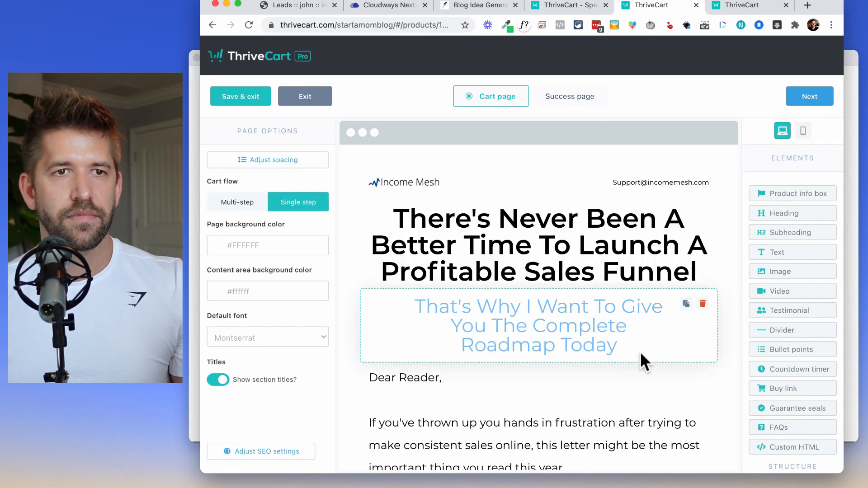
scroll(638, 394, "down", 3)
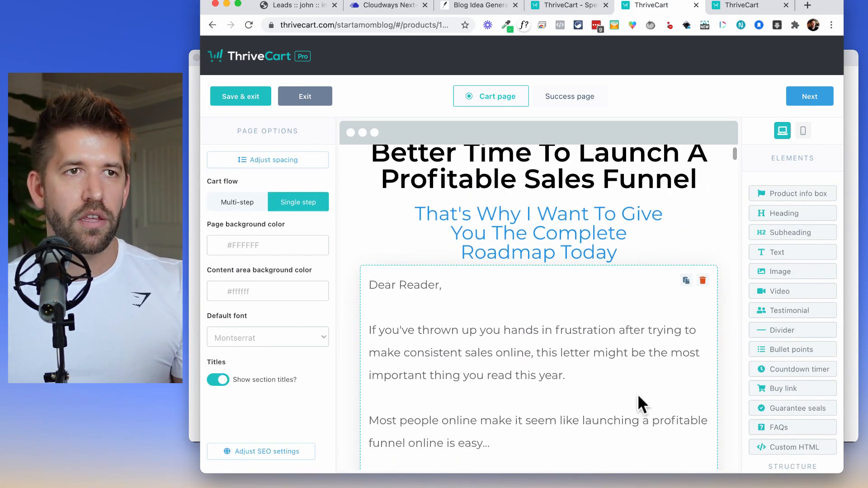
scroll(636, 381, "down", 2)
scroll(633, 381, "up", 5)
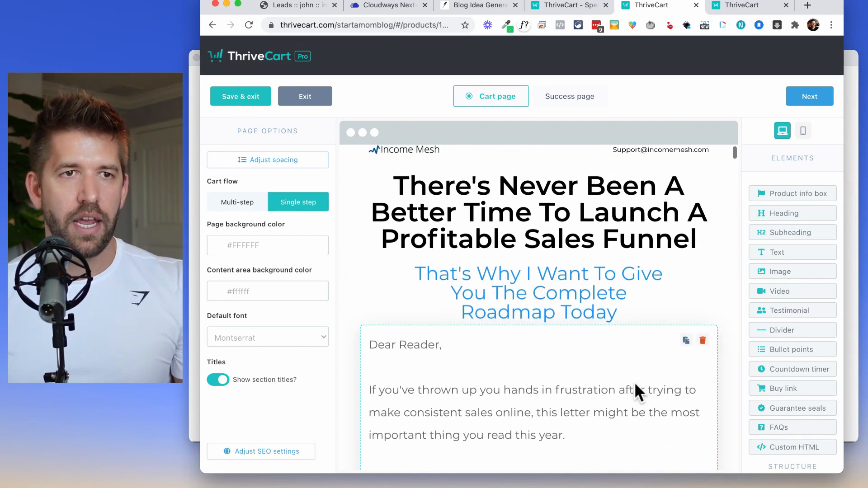
scroll(634, 381, "down", 10)
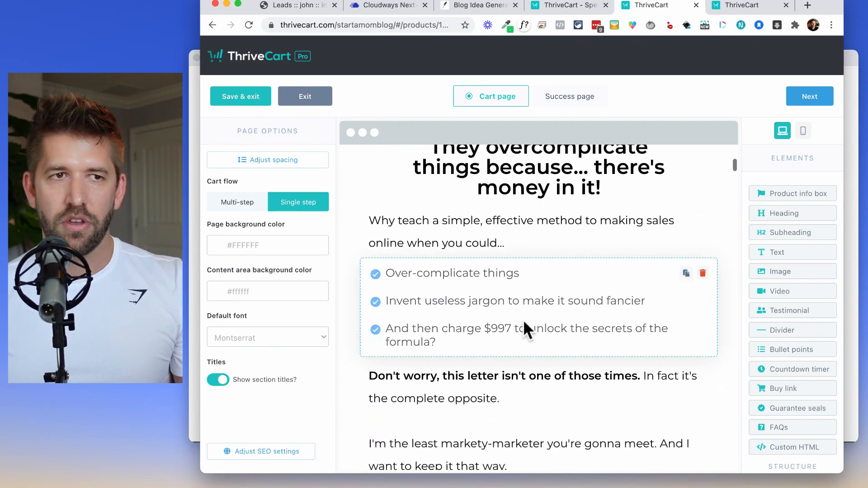
scroll(521, 357, "down", 8)
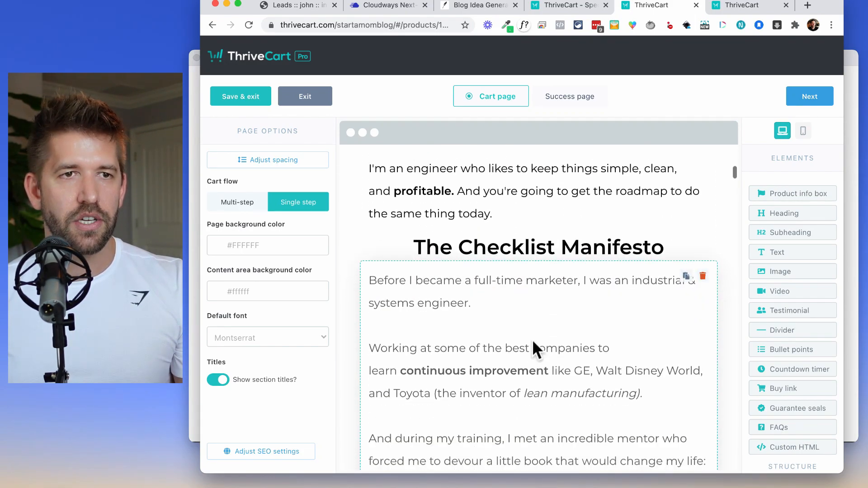
scroll(533, 344, "down", 10)
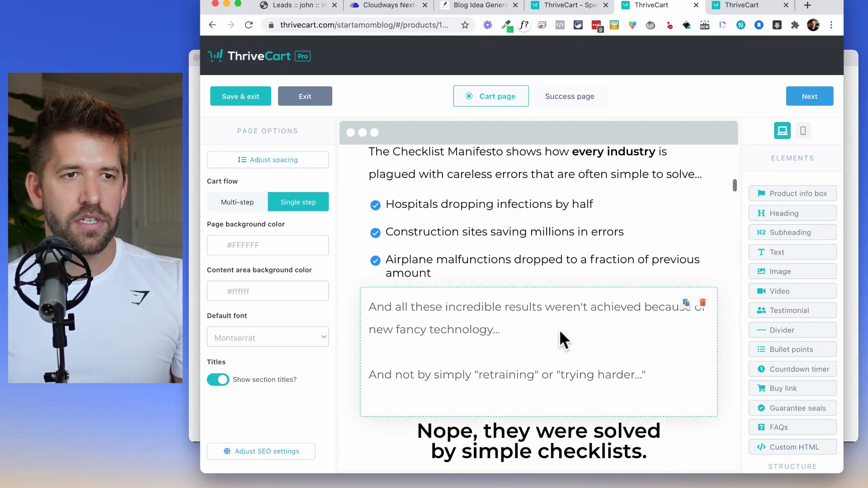
scroll(560, 339, "down", 20)
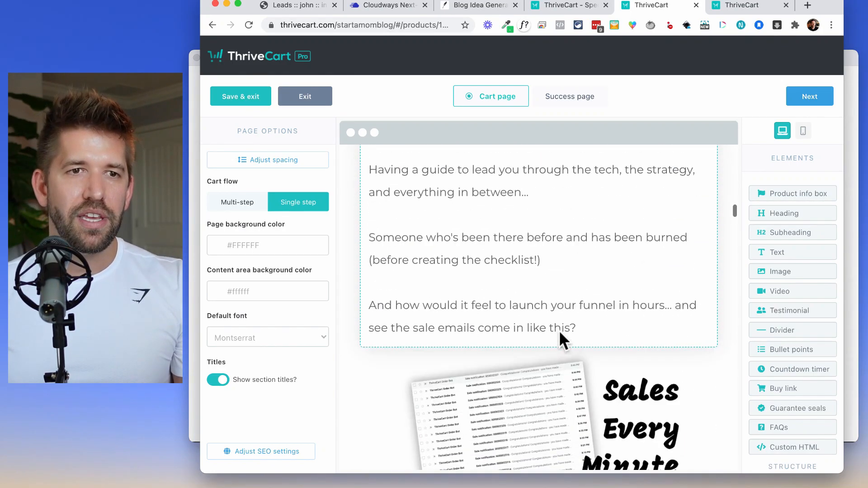
scroll(560, 333, "down", 20)
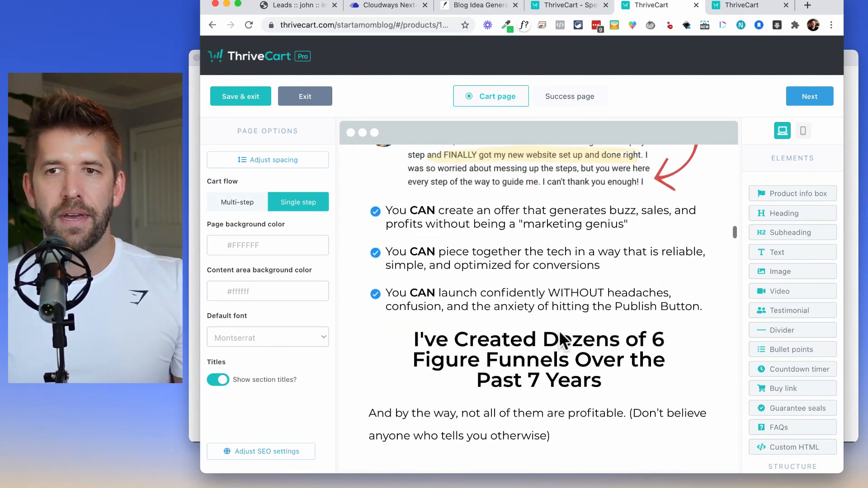
scroll(559, 340, "down", 8)
scroll(559, 330, "down", 20)
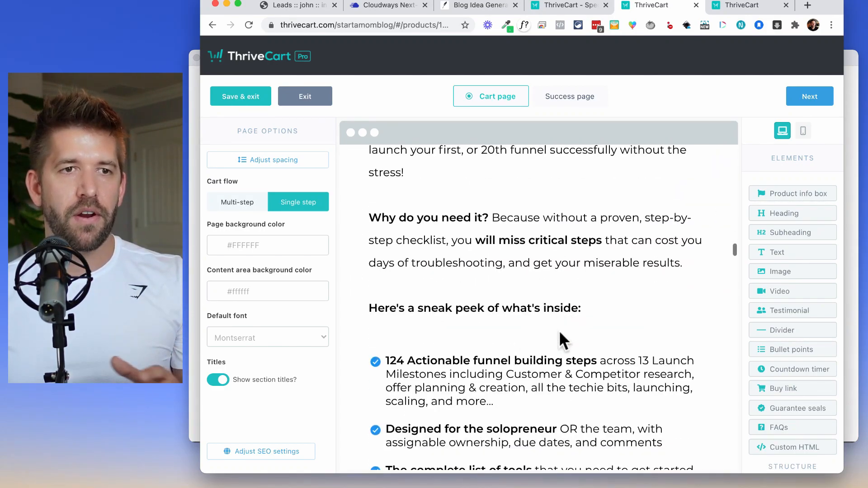
scroll(560, 332, "down", 20)
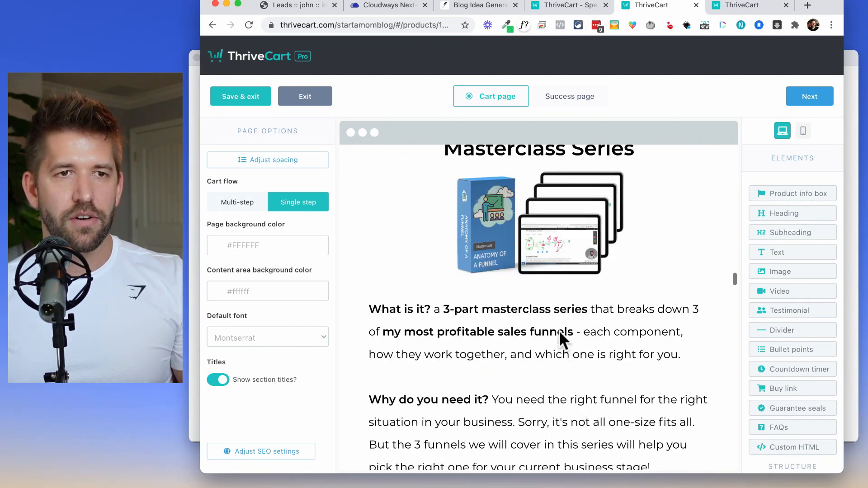
scroll(559, 330, "down", 15)
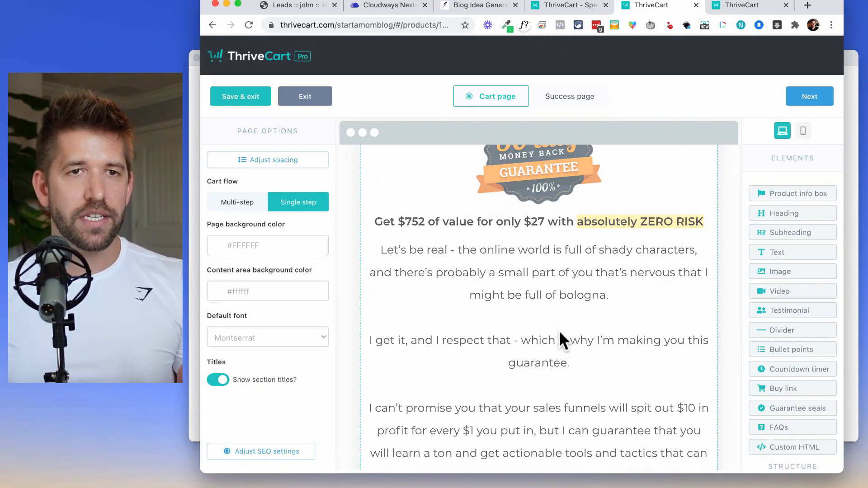
scroll(560, 332, "down", 20)
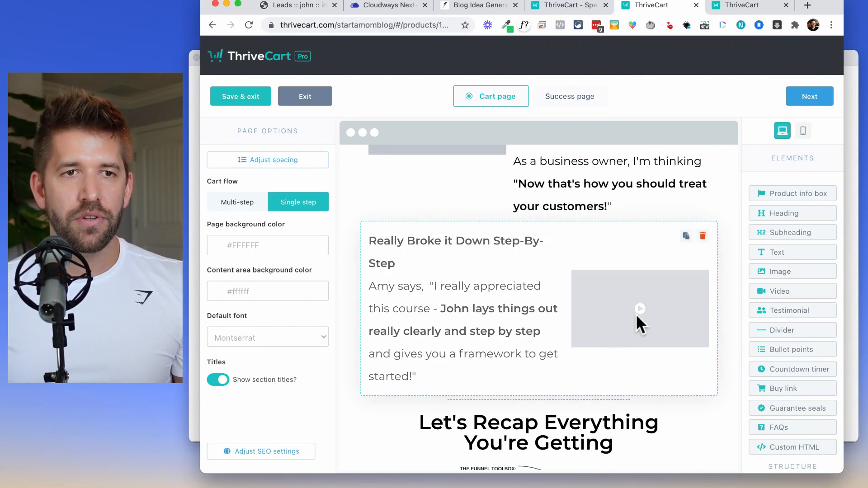
scroll(637, 316, "down", 15)
scroll(635, 314, "down", 4)
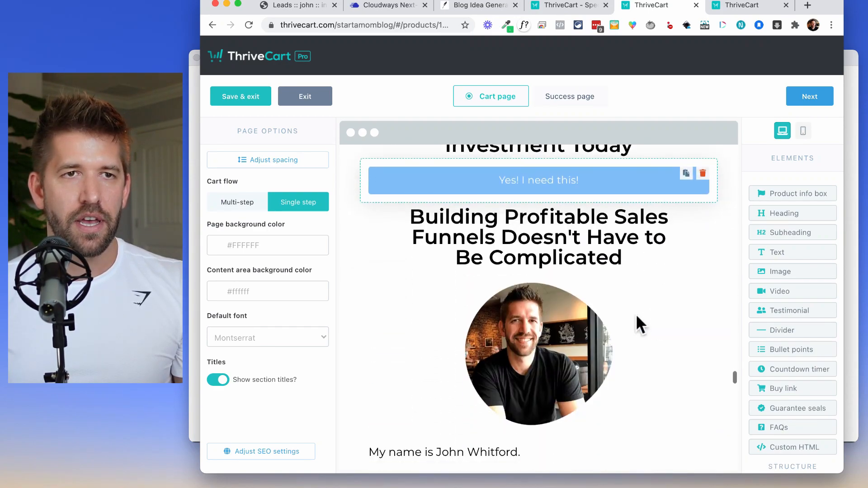
scroll(633, 311, "up", 1)
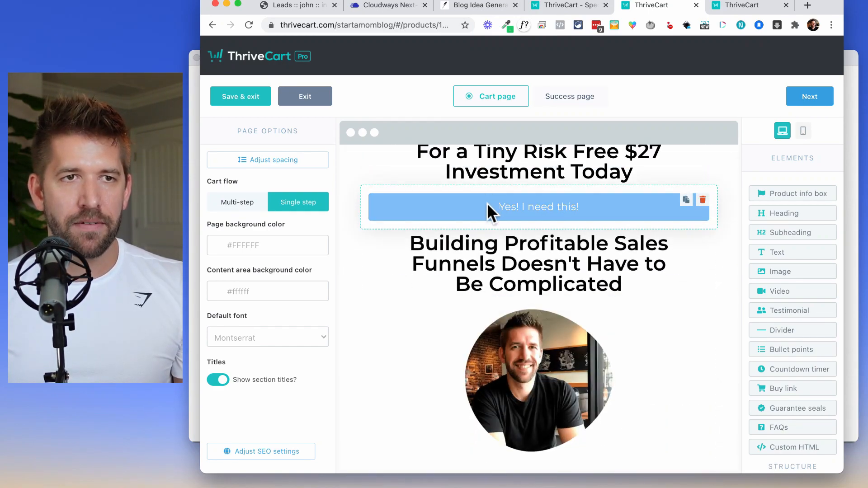
left_click(487, 202)
scroll(563, 322, "down", 20)
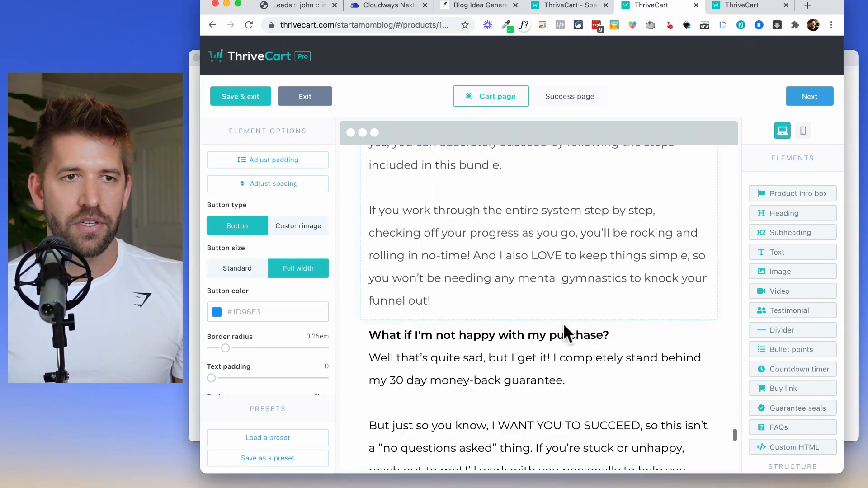
scroll(563, 324, "down", 15)
scroll(562, 323, "up", 1)
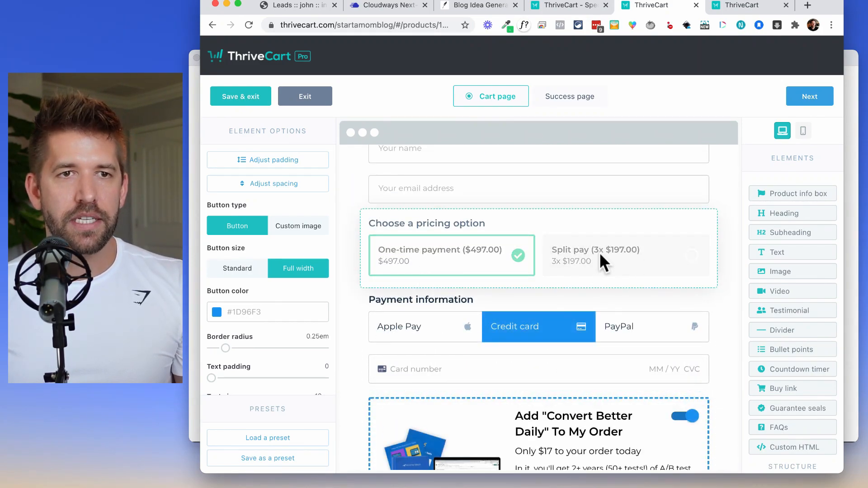
scroll(598, 252, "up", 2)
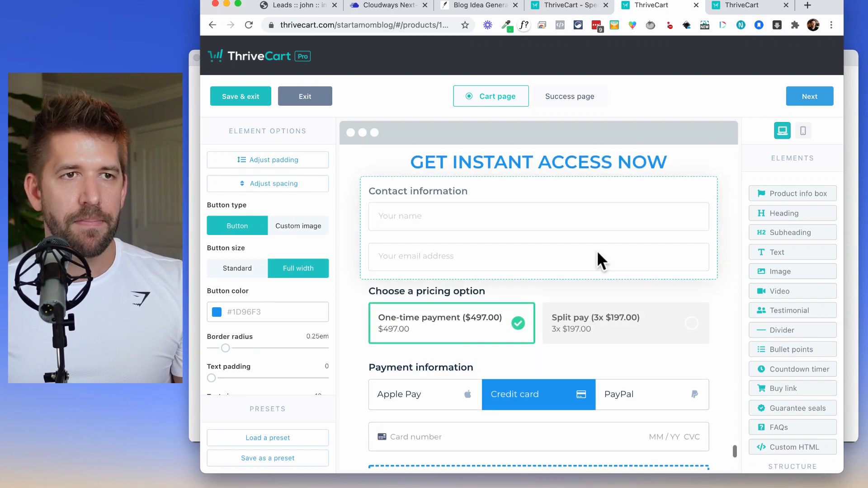
Make business name and phone number optional fields in the Contact information block.
left_click(414, 205)
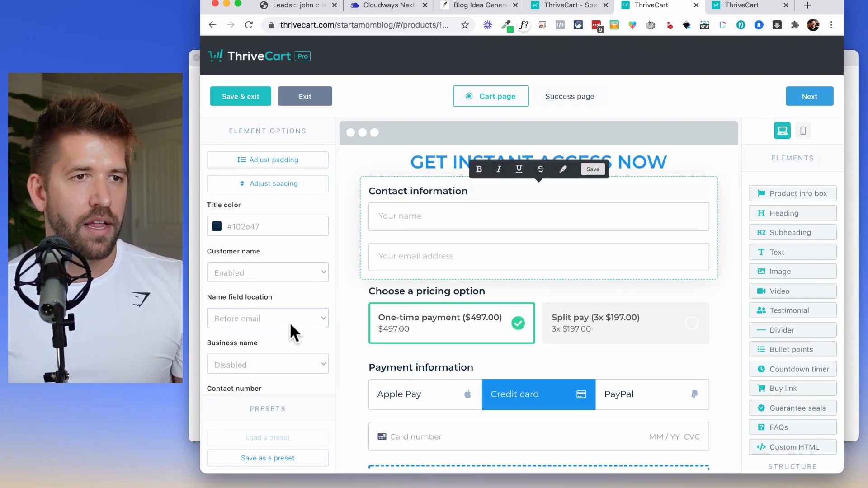
left_click(277, 365)
left_click(271, 378)
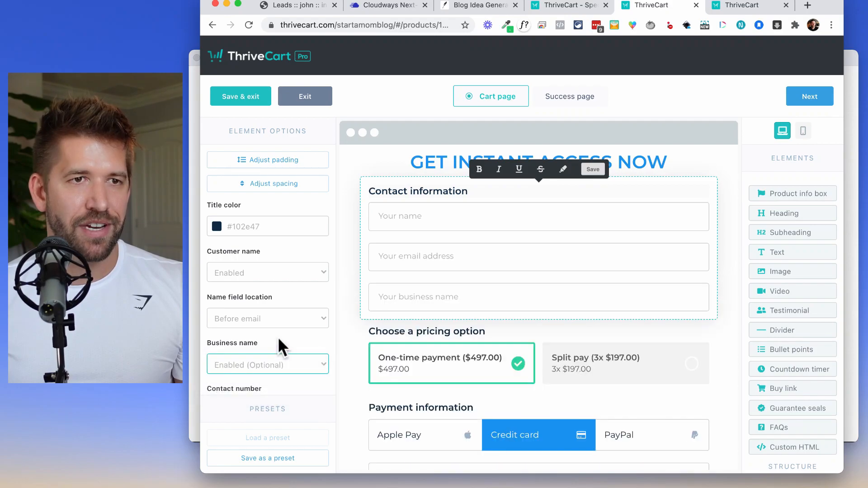
scroll(256, 359, "down", 3)
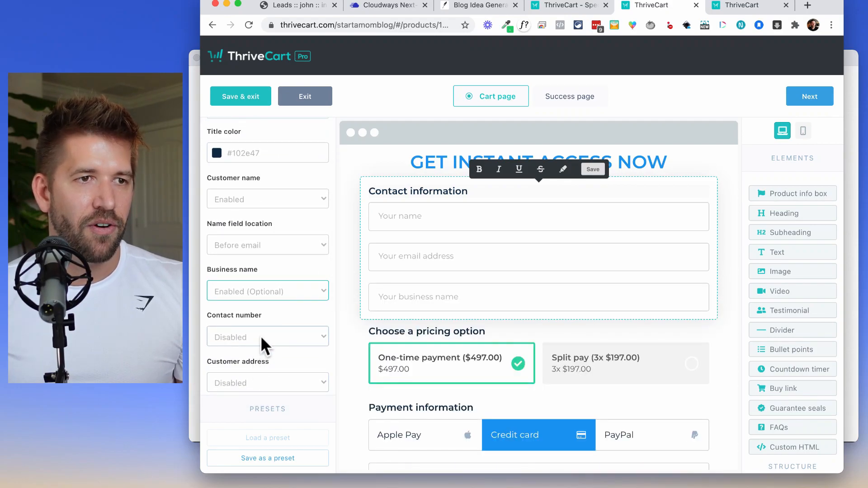
scroll(260, 338, "down", 3)
left_click(257, 271)
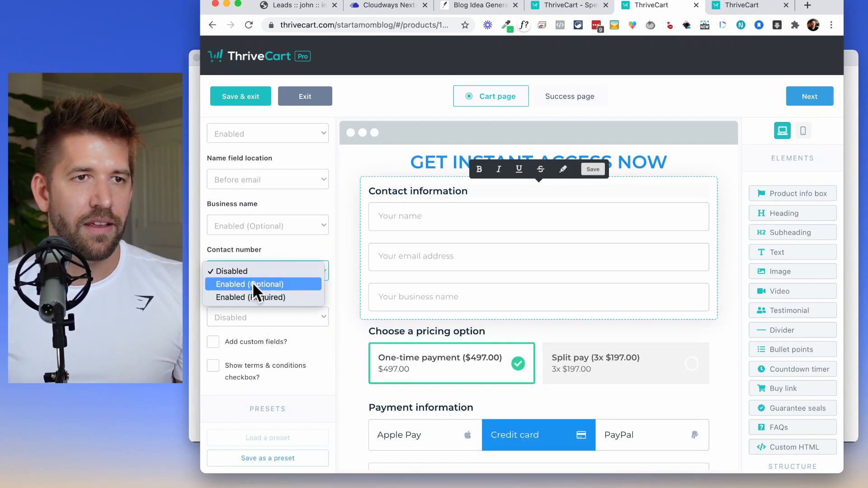
left_click(253, 282)
Collect the customer's full billing address and check the new billing fields in the preview.
scroll(257, 302, "down", 1)
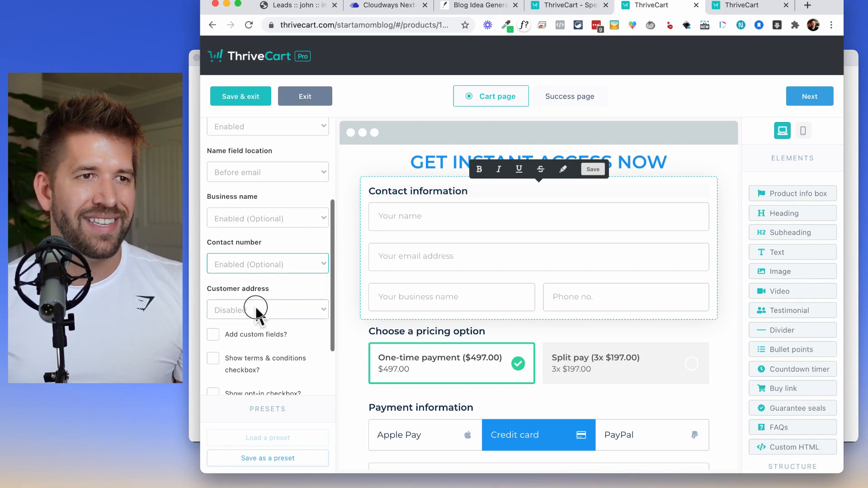
left_click(256, 308)
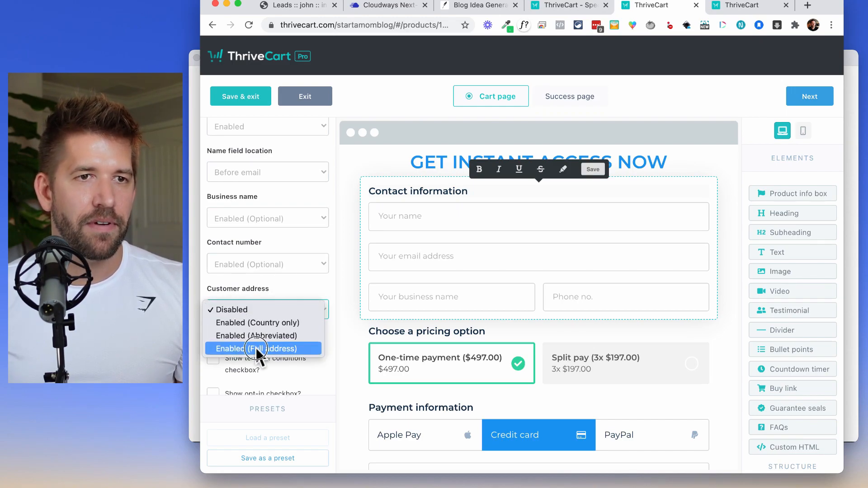
left_click(256, 348)
scroll(500, 324, "down", 3)
scroll(289, 356, "down", 1)
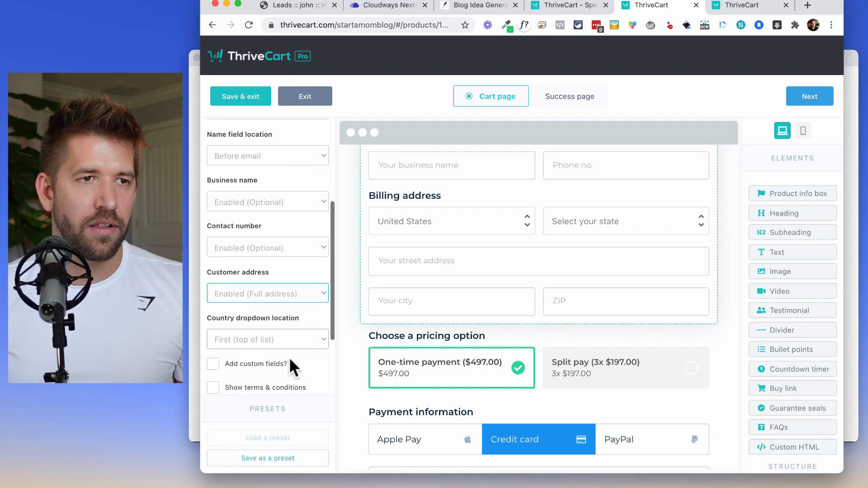
scroll(291, 352, "down", 2)
scroll(539, 360, "down", 8)
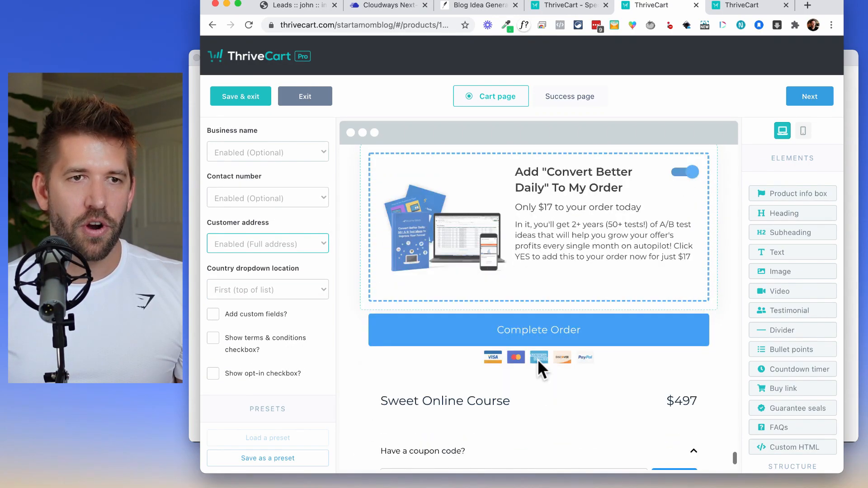
scroll(537, 358, "down", 5)
scroll(533, 357, "up", 6)
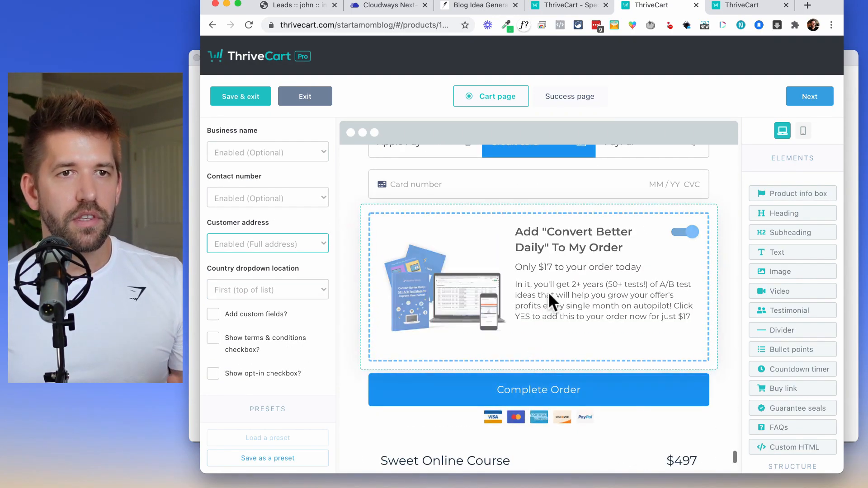
Change the order bump subheading price from $17 to $97.
left_click(447, 299)
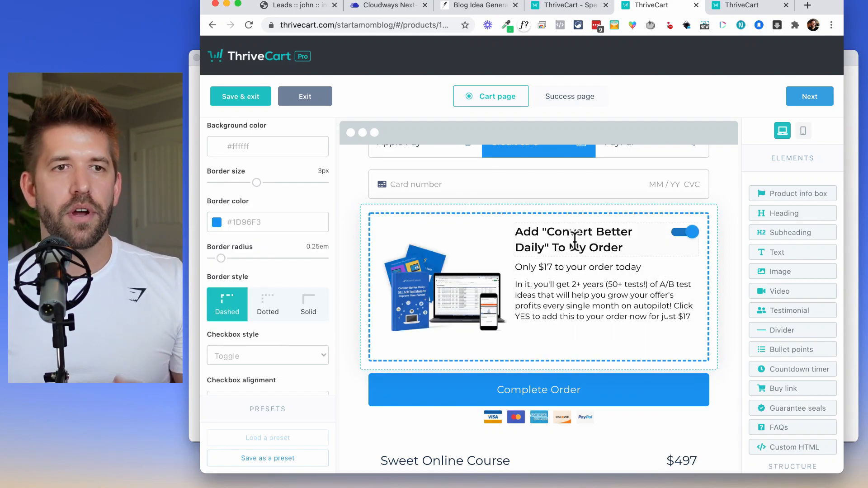
triple_click(598, 248)
left_click(543, 273)
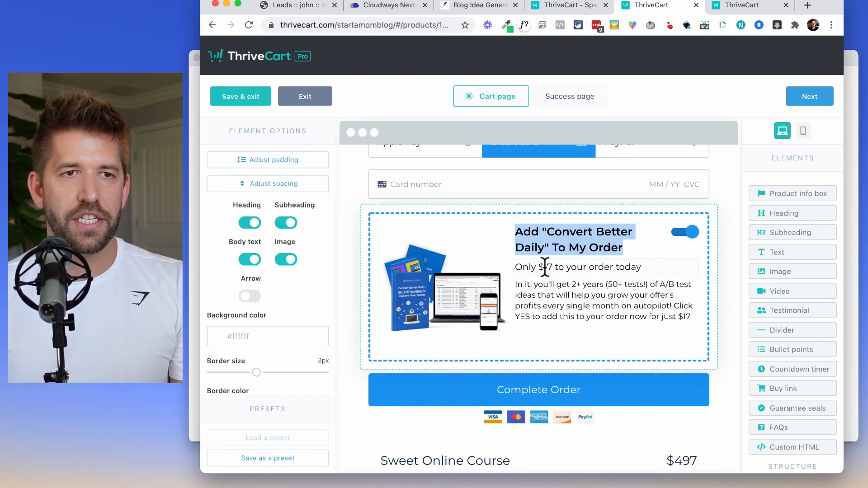
double_click(547, 266)
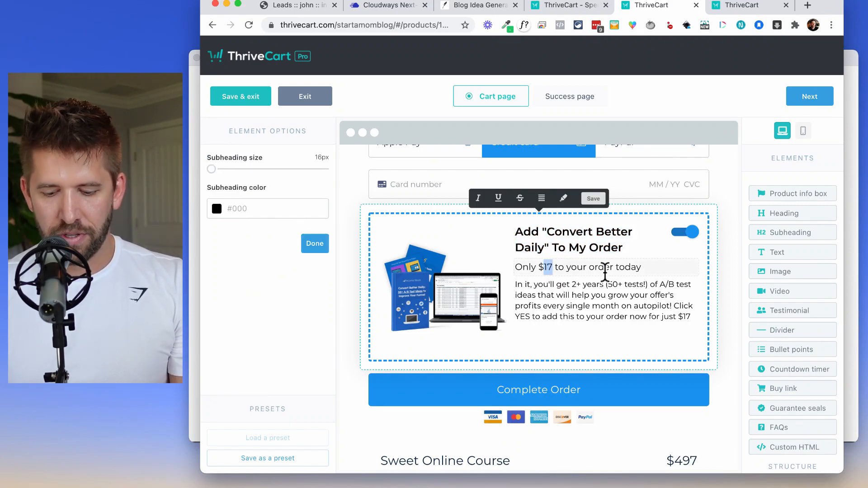
type("97")
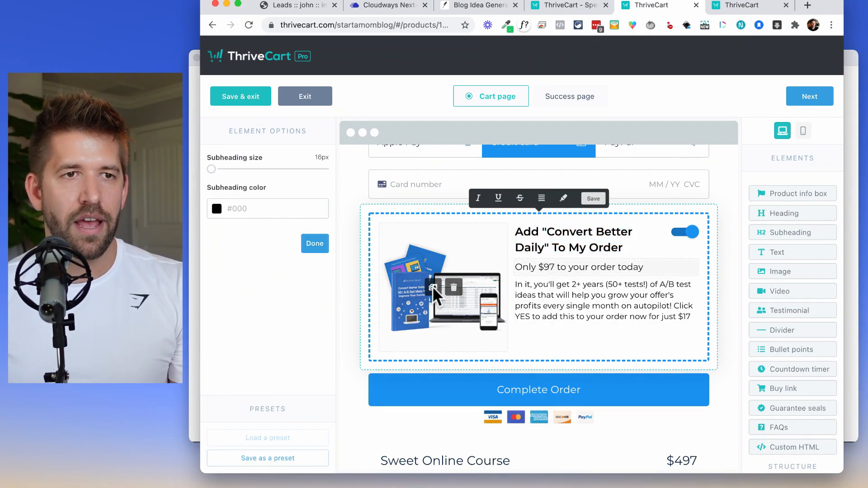
Swap in the Ultimate Funnel Toolkit image and reword the bump text to 'Get this thing now to be more awesome tomorrow!'.
left_click(433, 289)
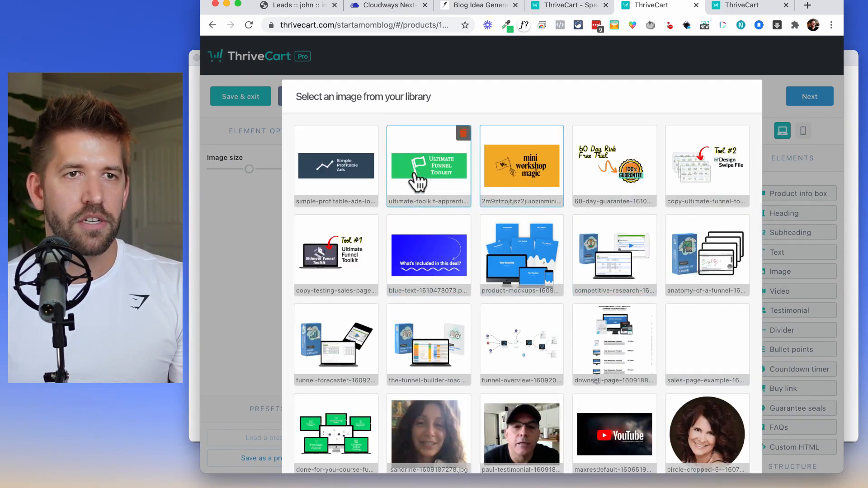
scroll(689, 426, "down", 3)
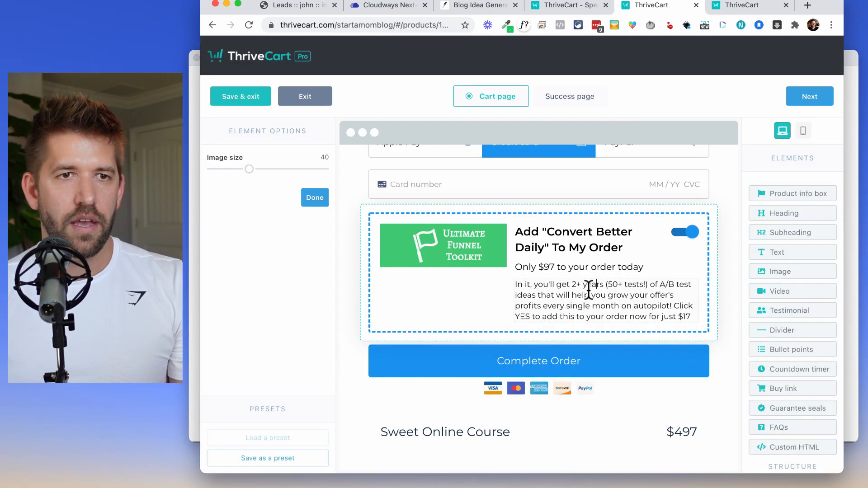
triple_click(582, 295)
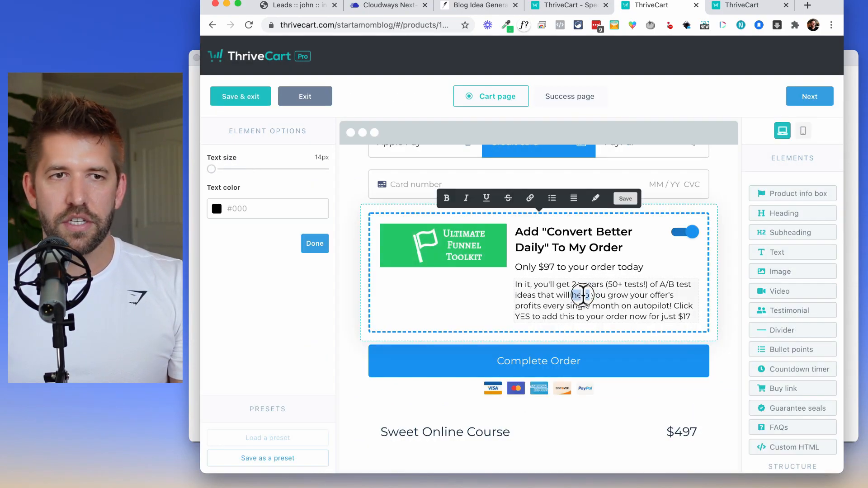
type("q")
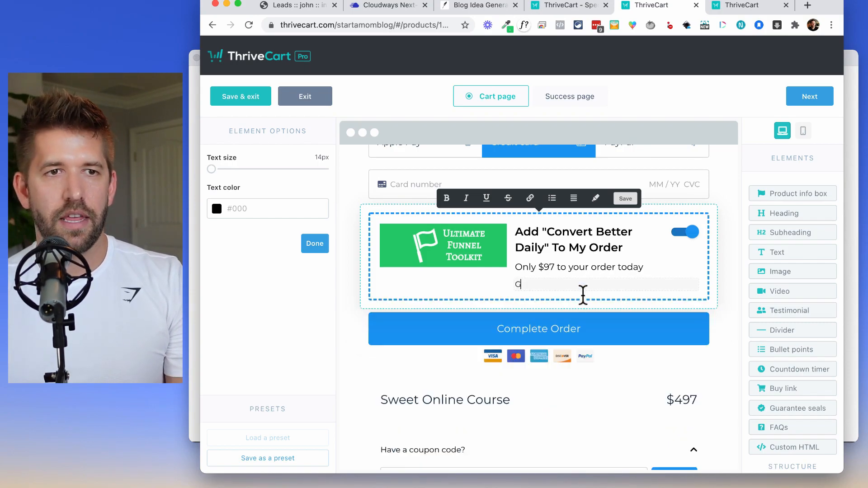
type("et this thing now to b")
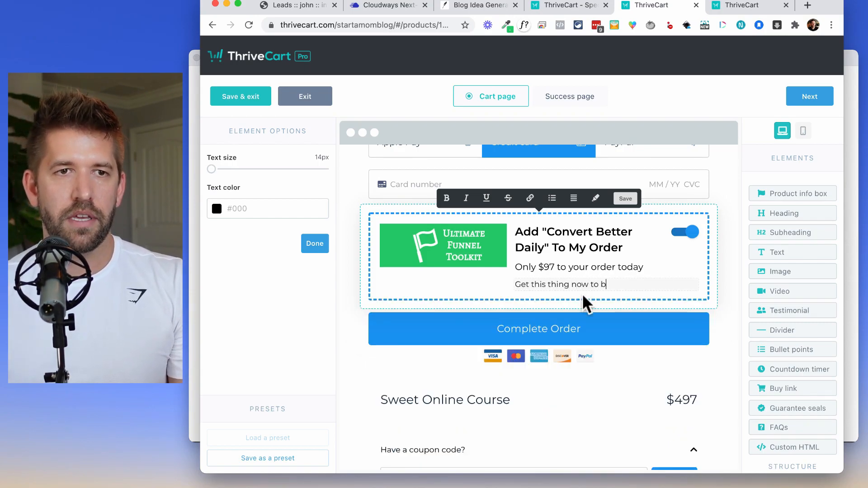
type("e more awesome tomo")
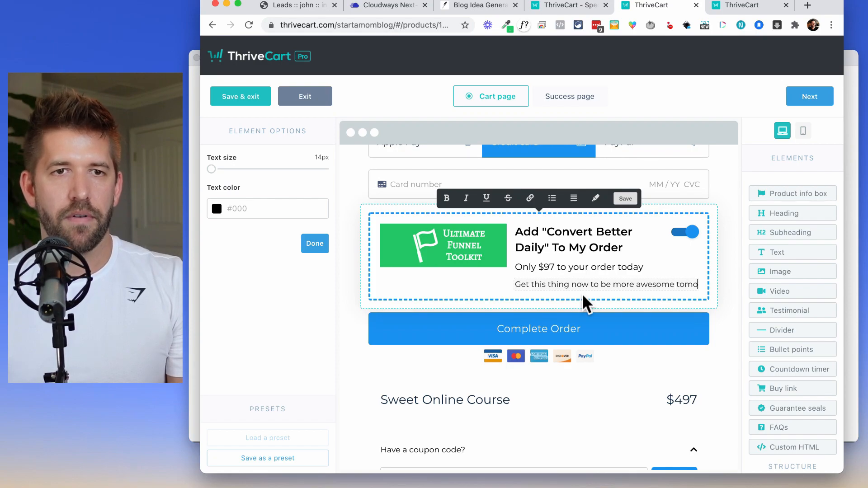
type("rrow!")
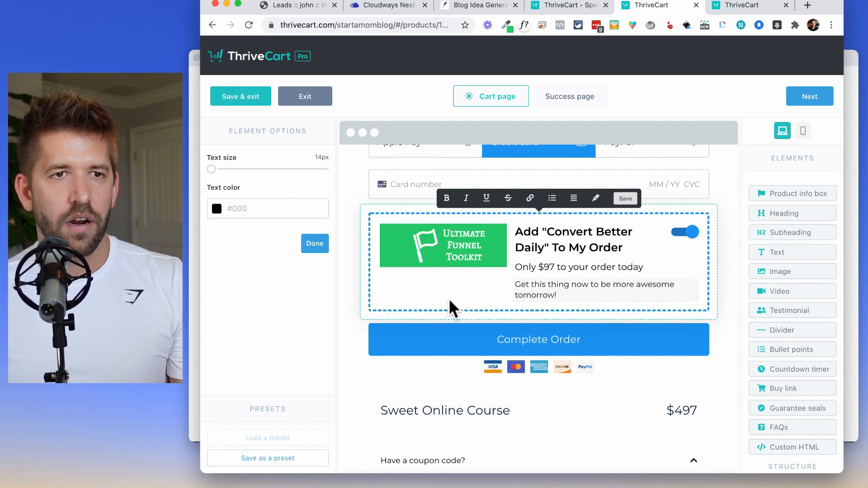
left_click(452, 308)
scroll(629, 352, "down", 5)
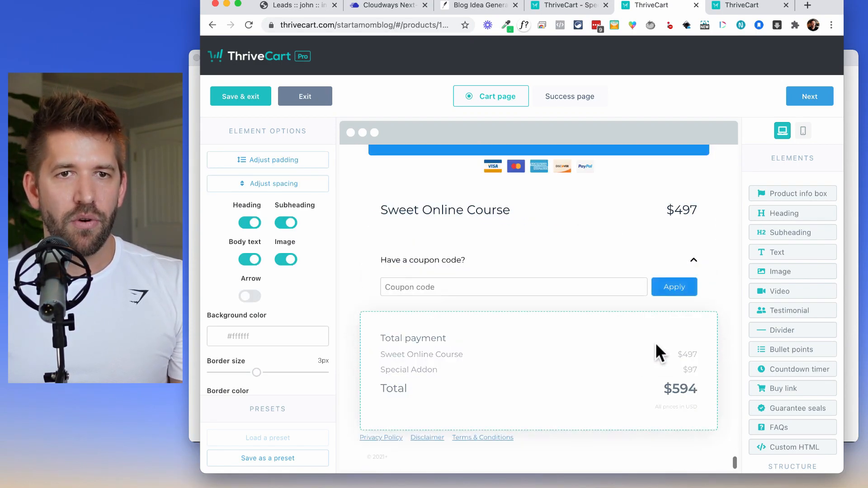
scroll(798, 335, "down", 3)
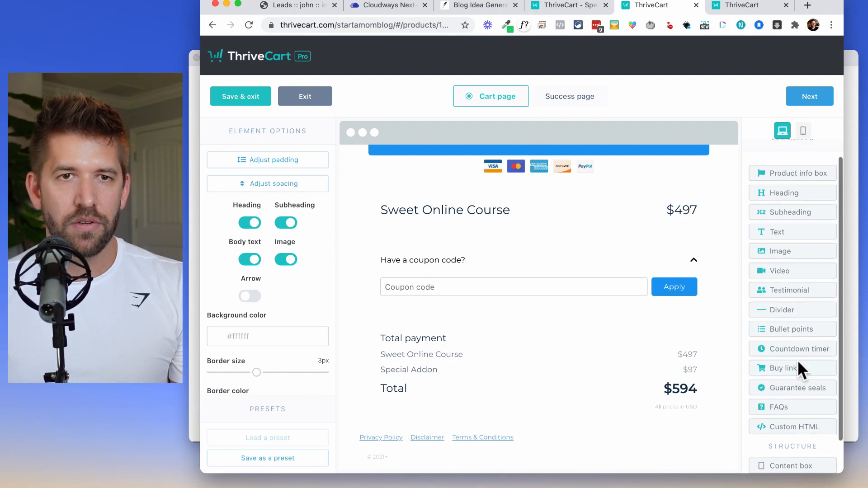
scroll(797, 360, "up", 1)
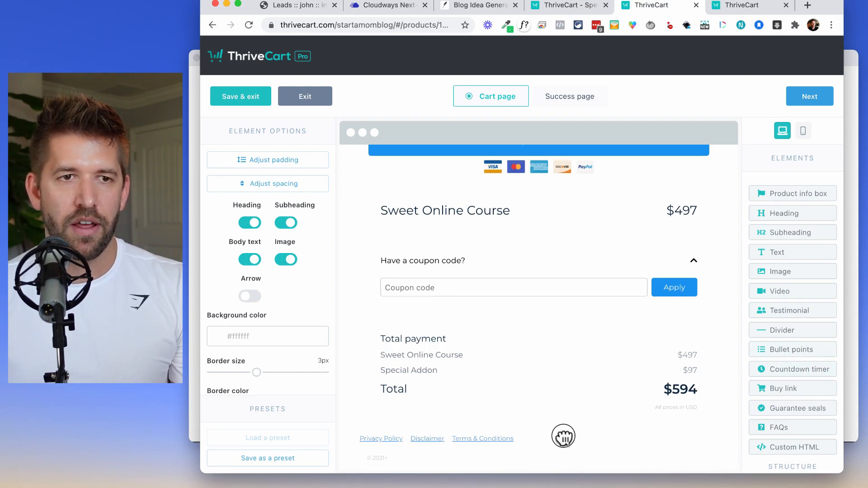
scroll(565, 409, "up", 5)
scroll(566, 363, "up", 5)
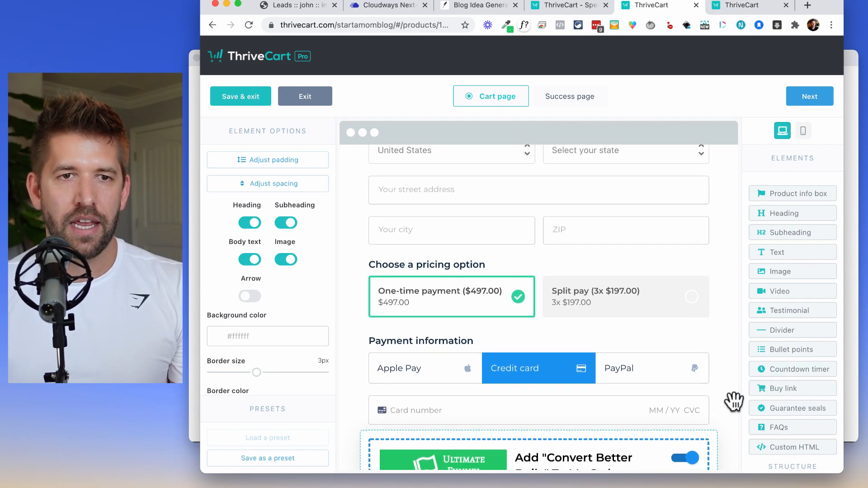
scroll(730, 404, "down", 10)
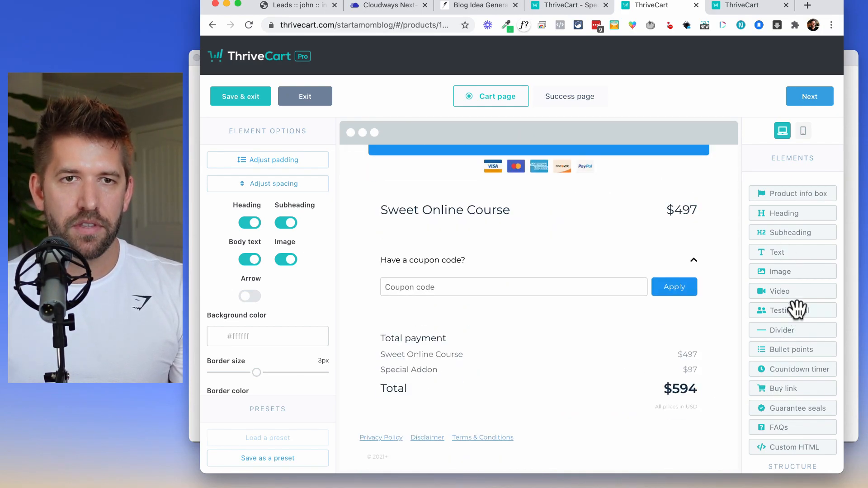
Add a 'Last chance to buy!' countdown timer below the cart totals using a fixed end date.
left_click_drag(769, 389, 554, 433)
triple_click(507, 414)
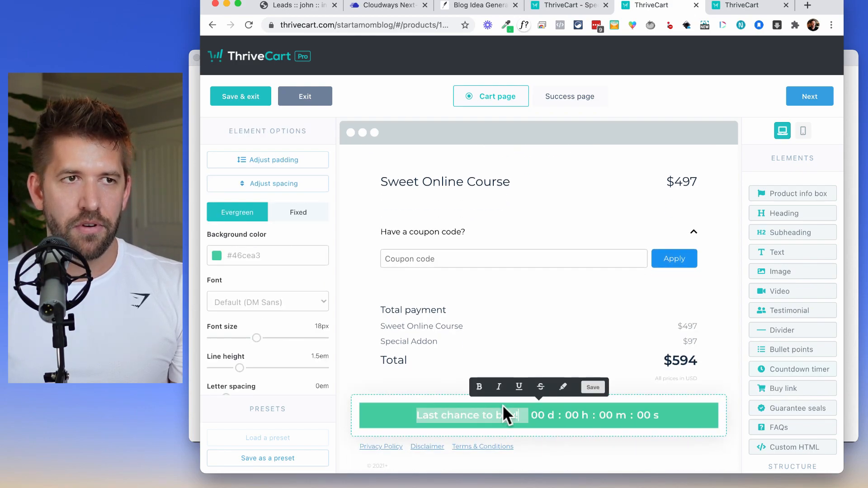
left_click(287, 216)
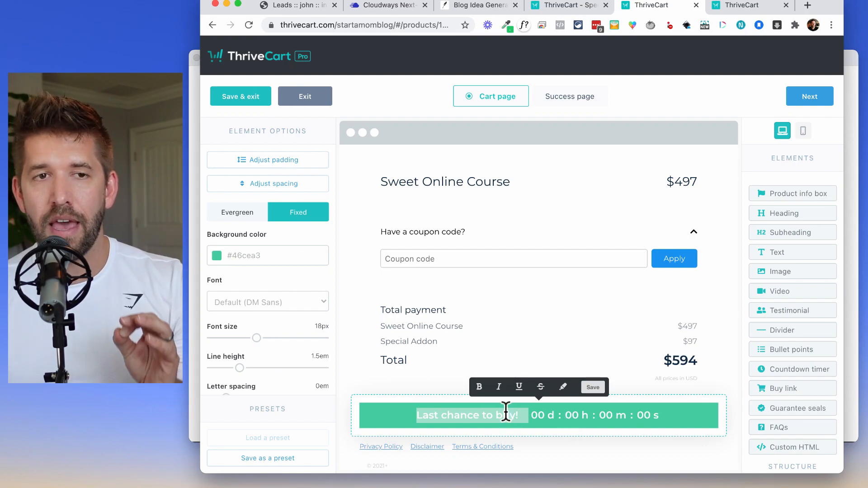
scroll(289, 356, "down", 3)
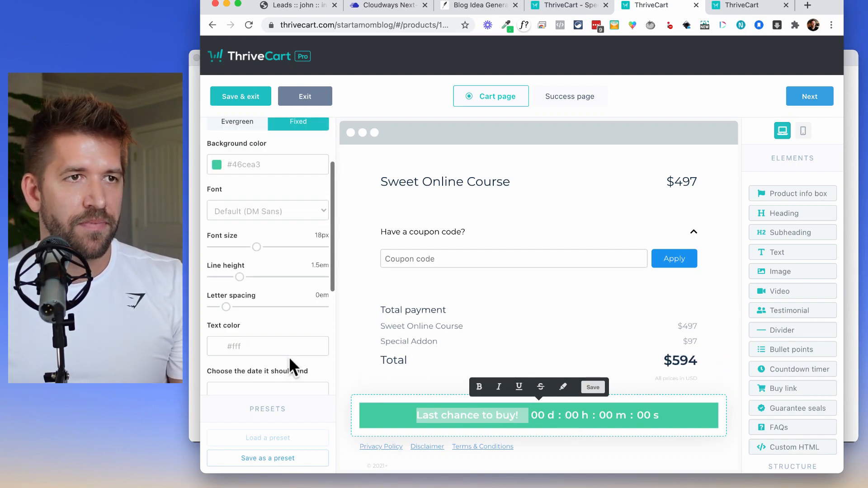
scroll(277, 310, "down", 3)
End the timer February 27th '21 at midnight, still sending buyers to another page on expiry.
left_click(253, 282)
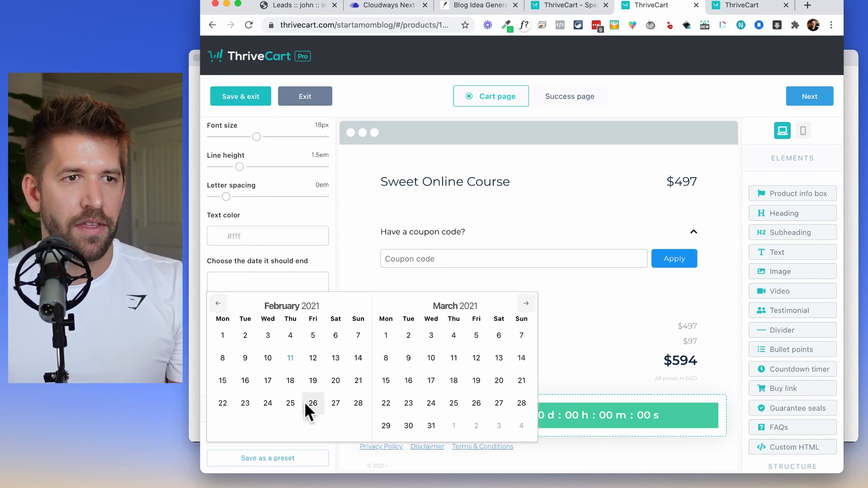
left_click(333, 403)
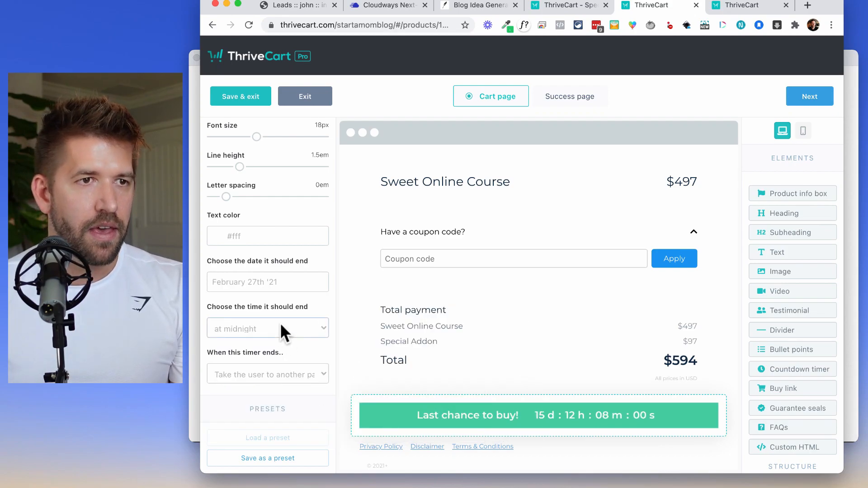
left_click(256, 326)
left_click(255, 326)
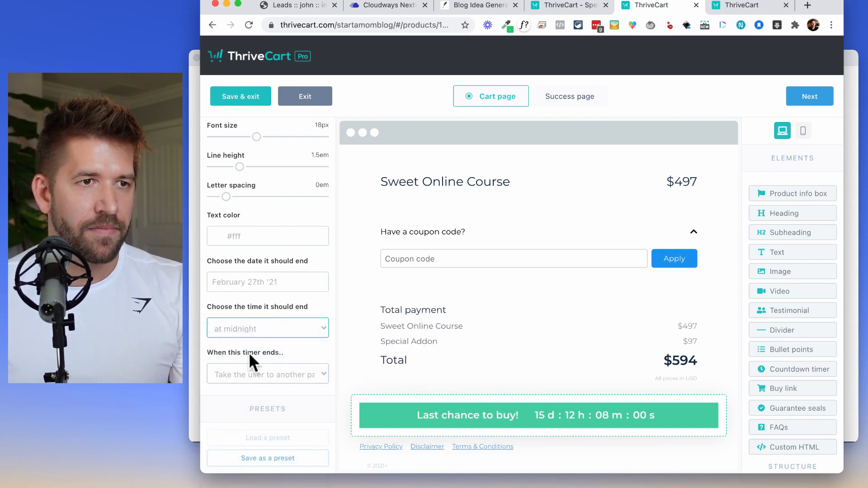
left_click(244, 373)
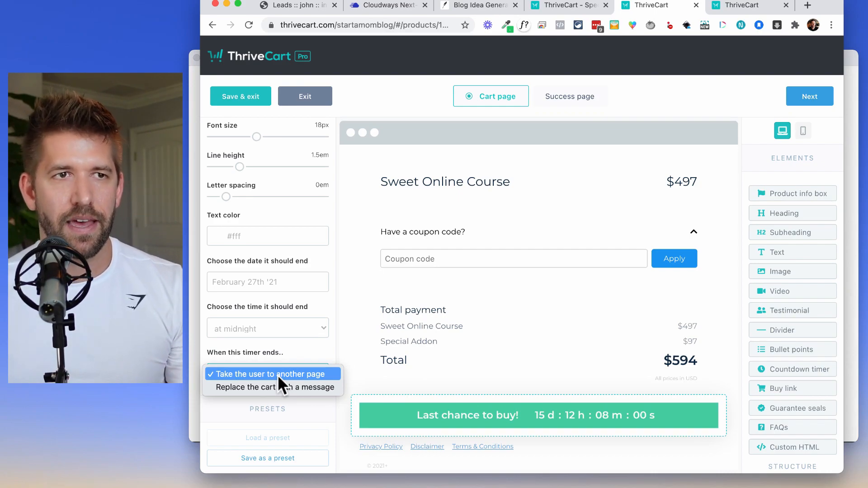
left_click(238, 96)
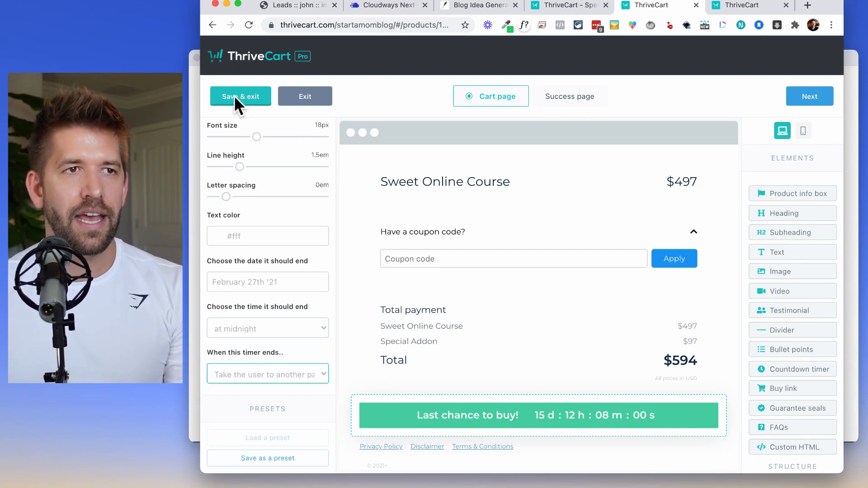
Save the cart design and try the Facebook Pixel and Google options on the Tracking tab.
left_click(235, 96)
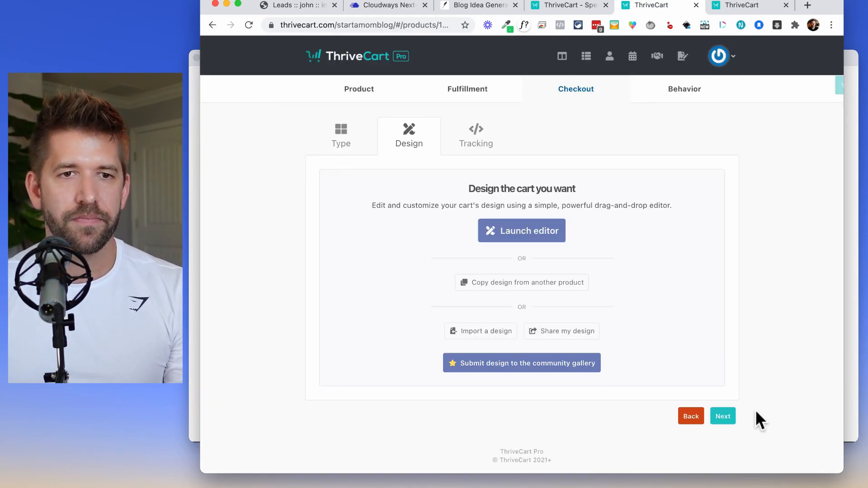
left_click(722, 416)
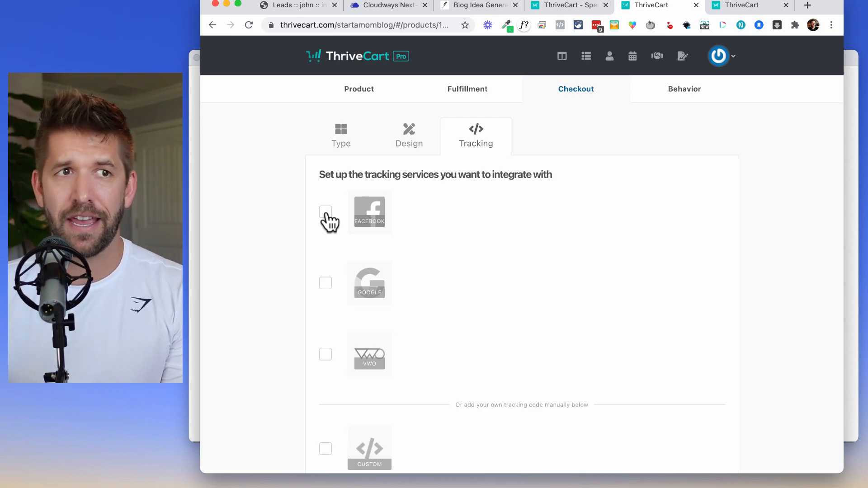
left_click(326, 212)
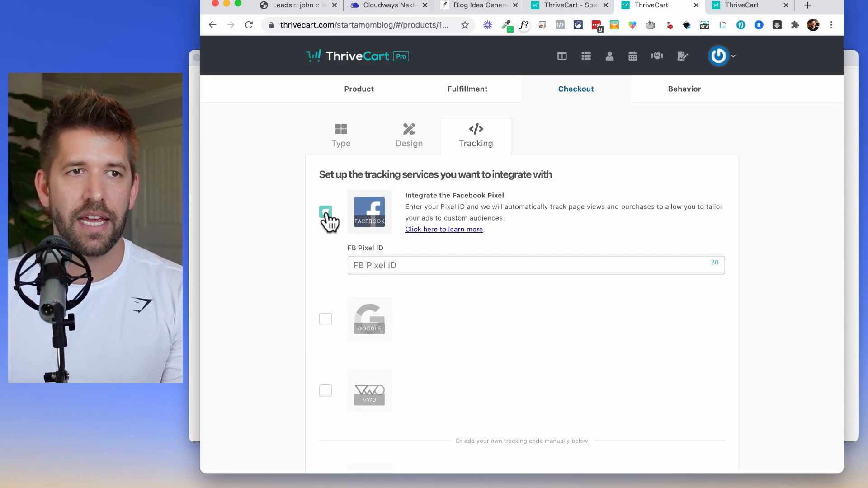
left_click(325, 319)
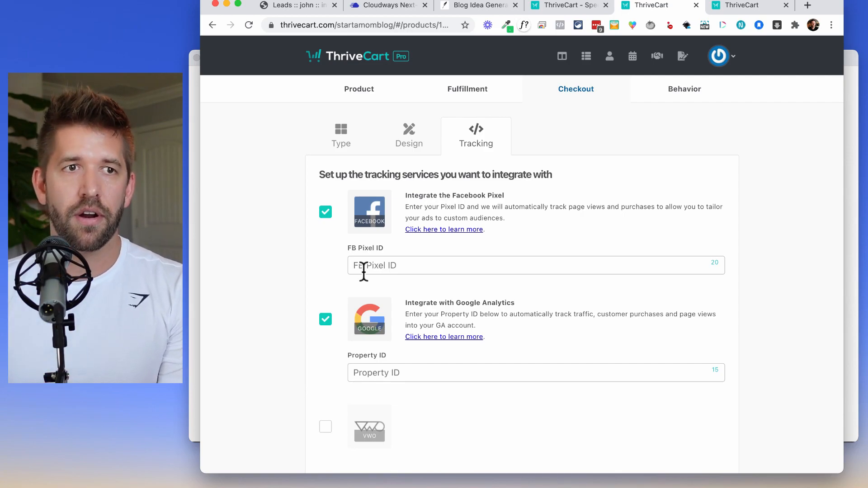
Leave Custom, Google Analytics and Facebook Pixel tracking all off and continue to Behavior.
scroll(563, 262, "down", 5)
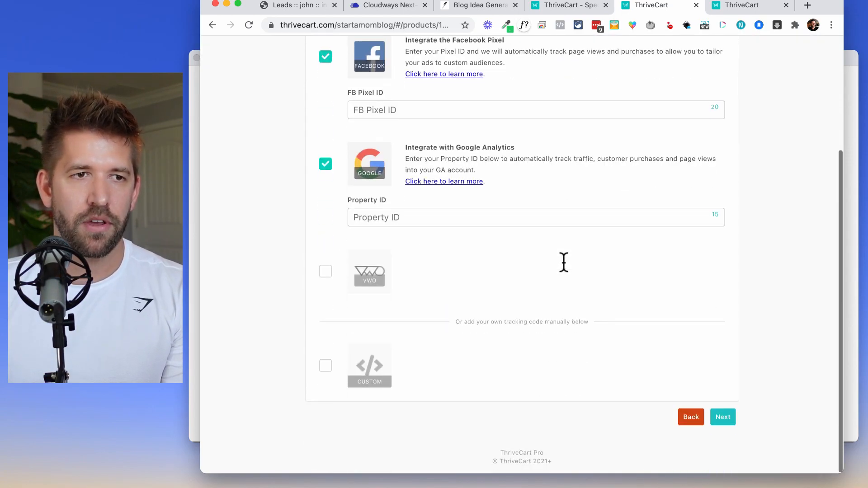
left_click(325, 369)
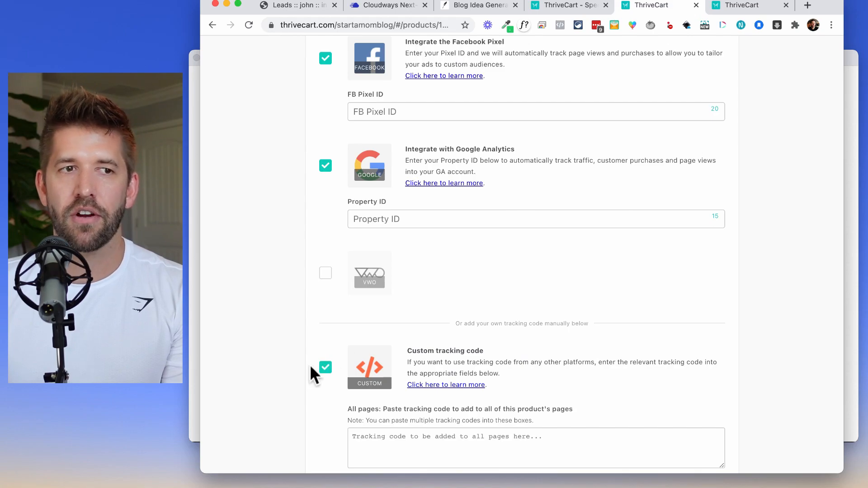
left_click(324, 368)
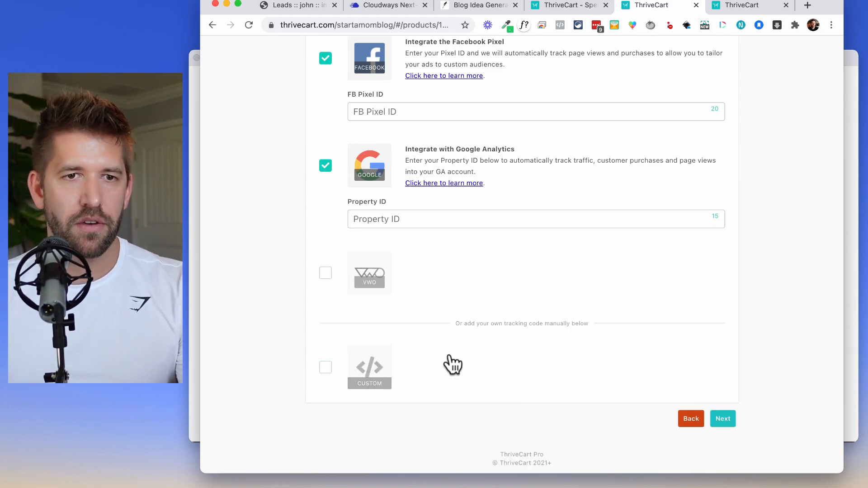
left_click(325, 165)
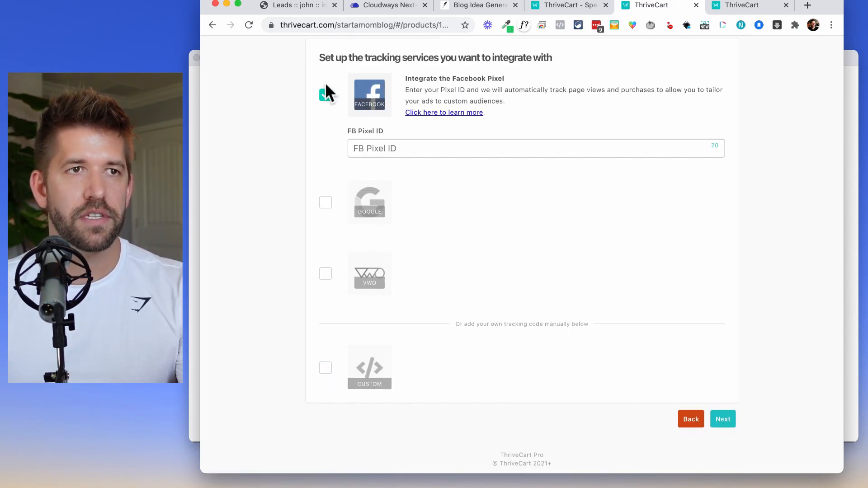
left_click(325, 93)
left_click(724, 422)
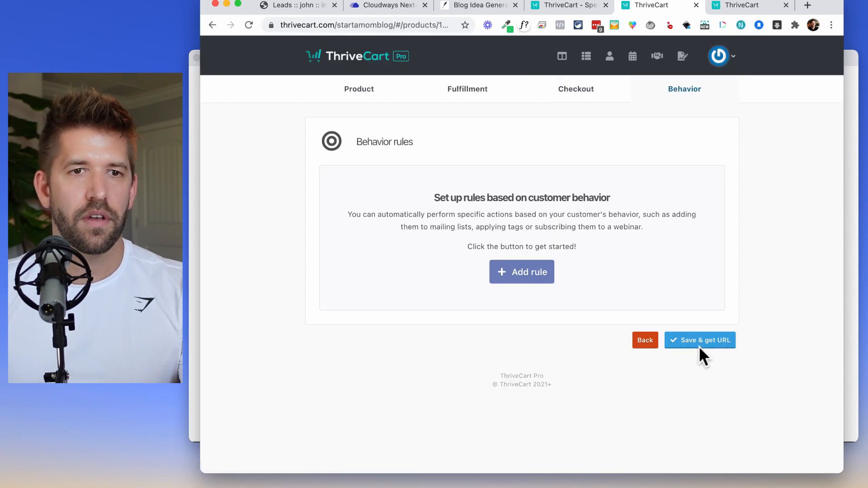
Start a new behavior rule and pick its email service from the list.
left_click(510, 280)
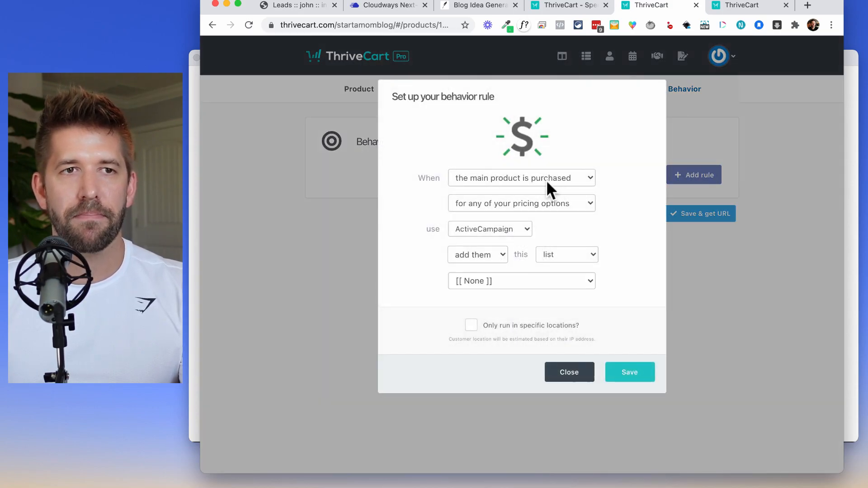
left_click(506, 229)
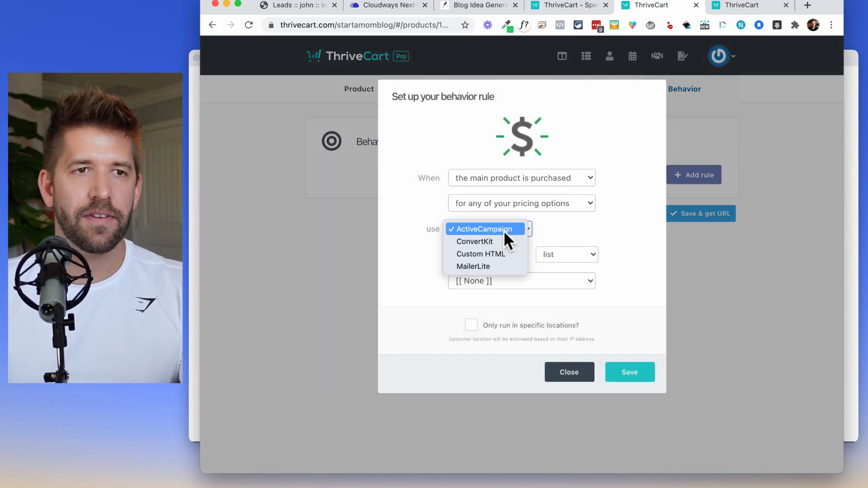
left_click(499, 242)
left_click(493, 253)
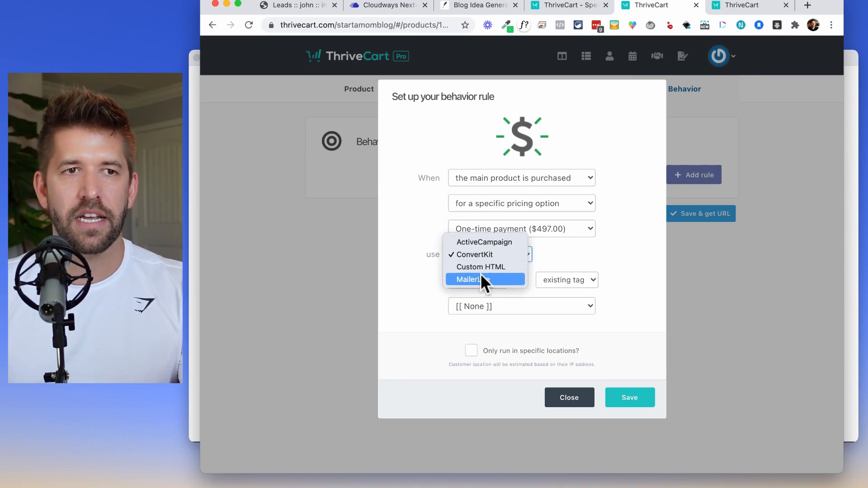
left_click(558, 261)
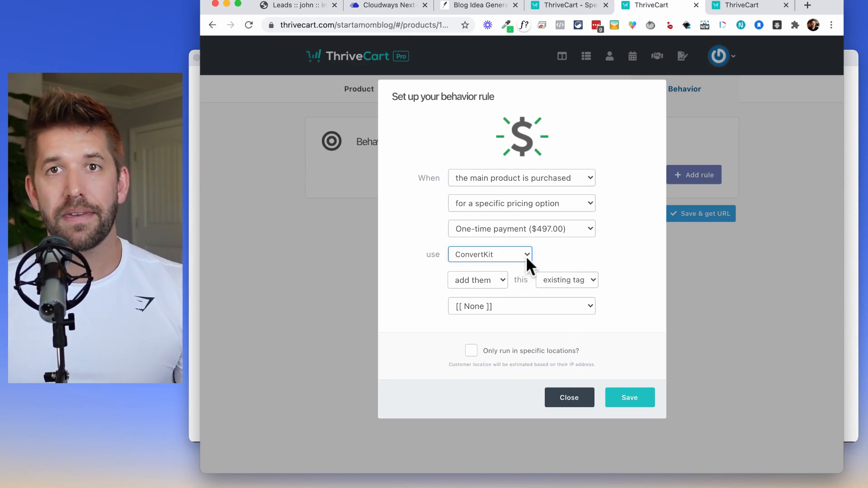
Trigger the rule on main product purchase, save it, then save the product for its checkout URL.
left_click(535, 178)
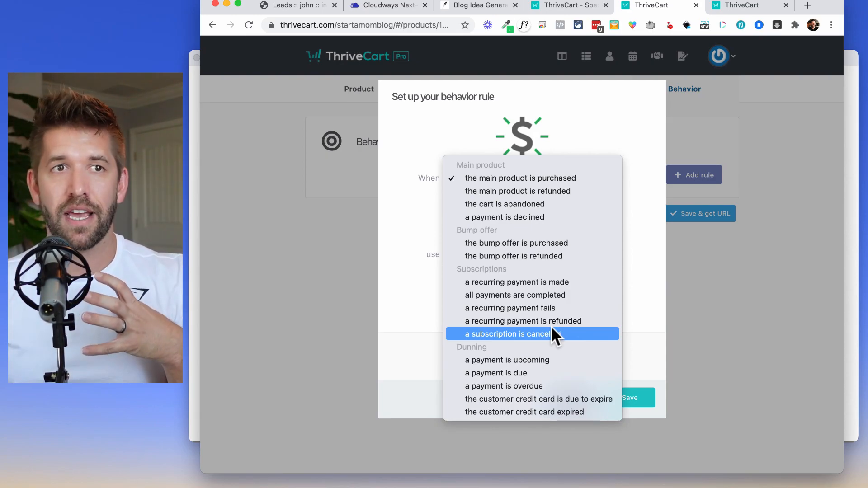
left_click(654, 264)
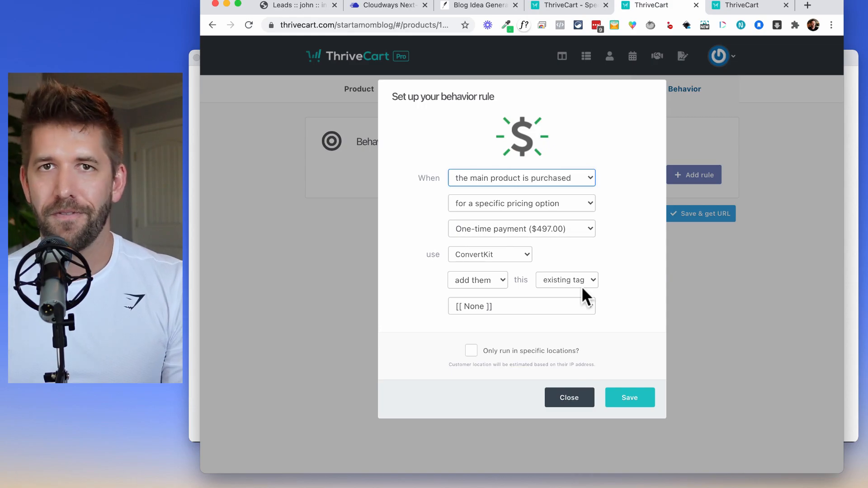
left_click(607, 398)
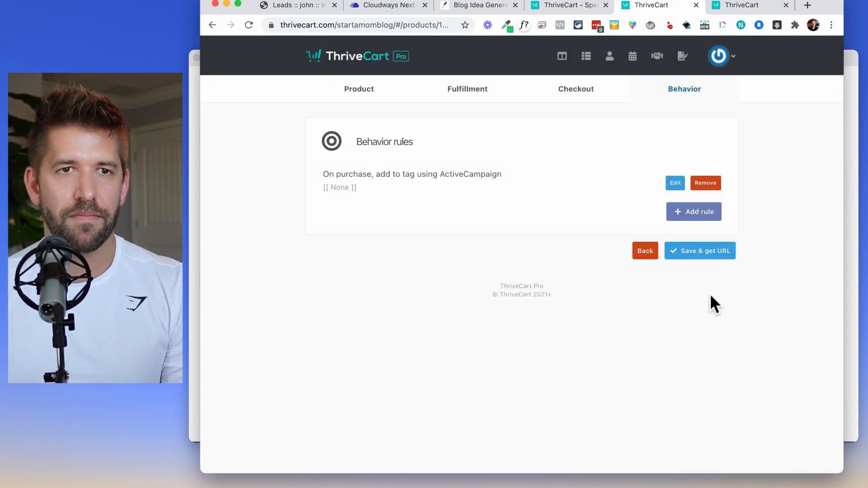
left_click(702, 252)
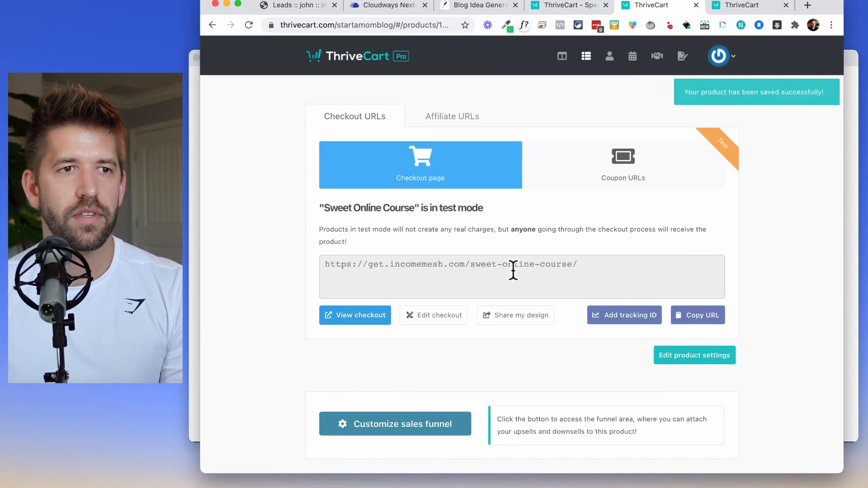
Open the live Sweet Online Course checkout and jump to the order form via 'Yes! I need this!'.
left_click(354, 319)
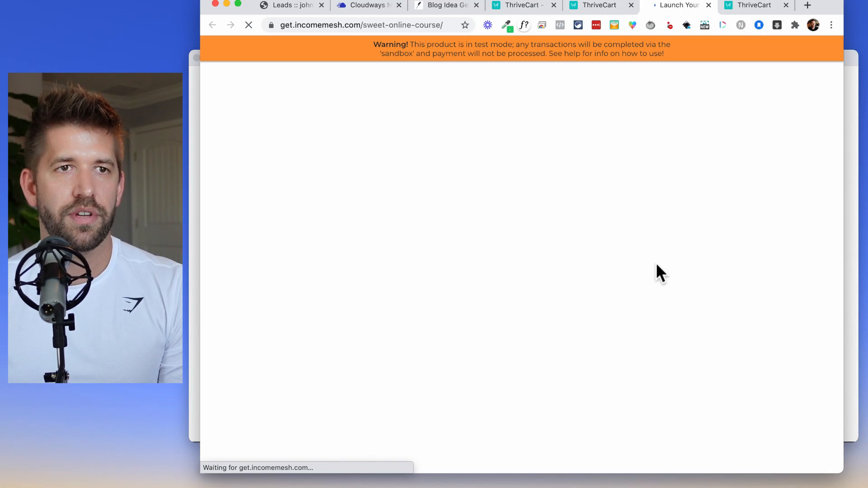
scroll(655, 271, "down", 20)
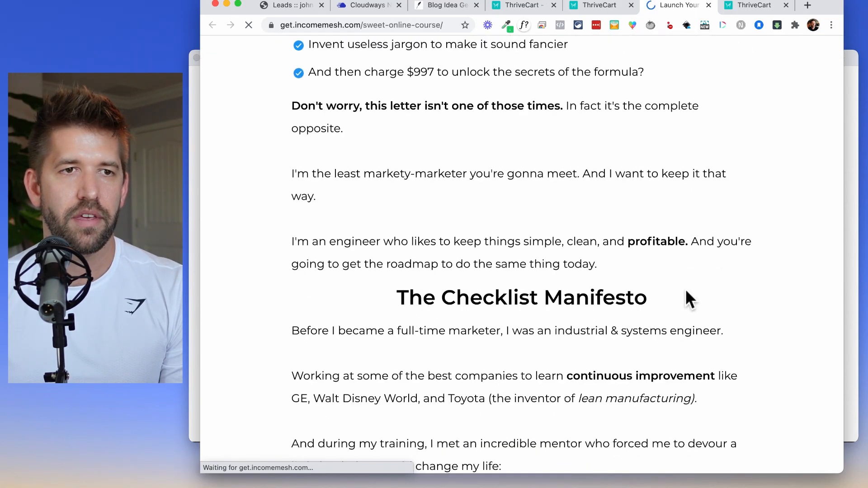
scroll(682, 288, "down", 20)
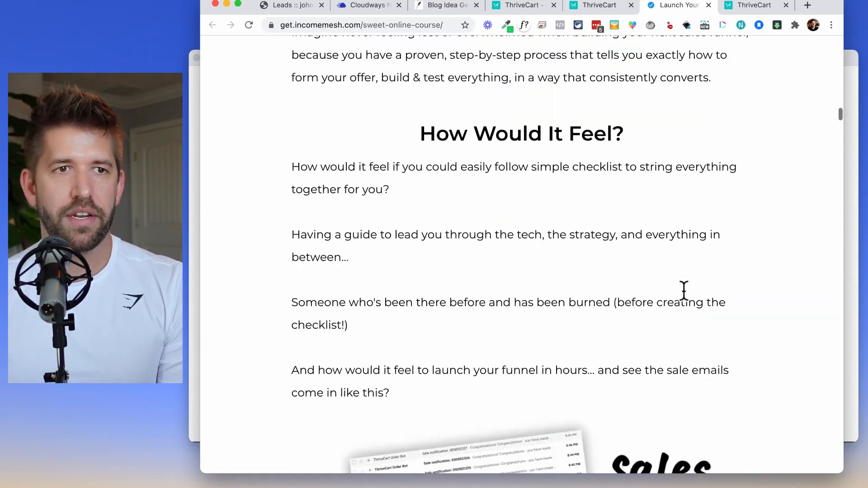
scroll(683, 290, "down", 20)
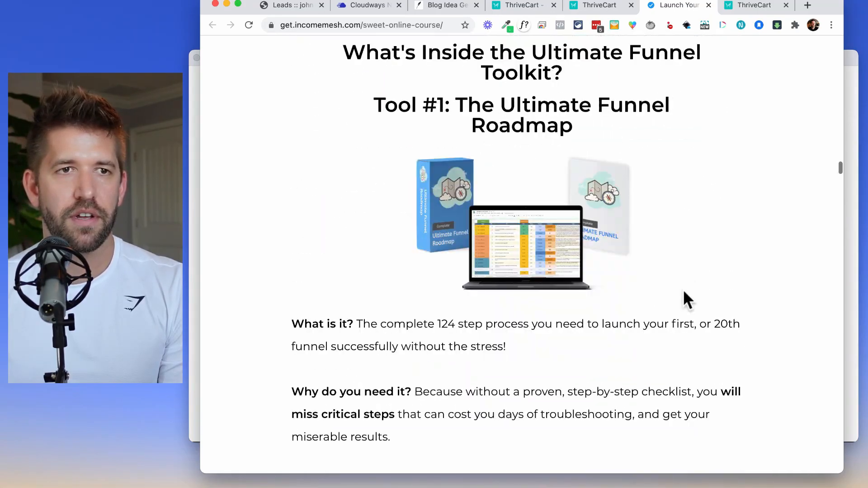
scroll(683, 290, "down", 20)
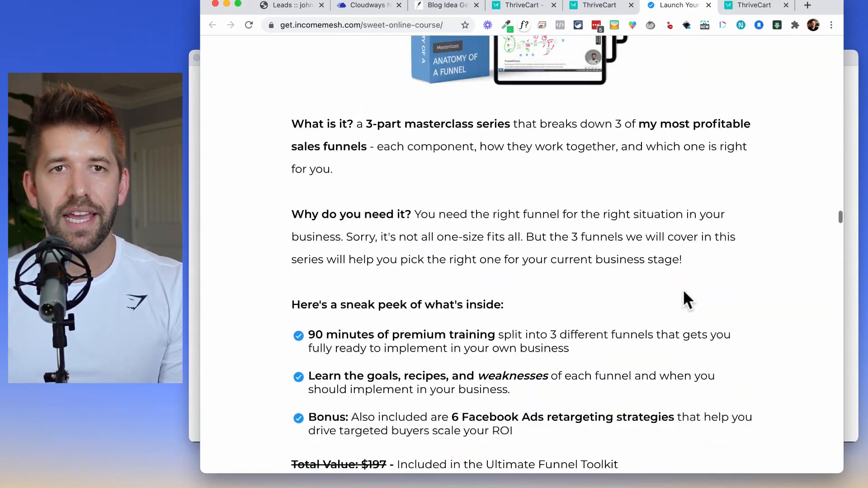
scroll(683, 299, "down", 2)
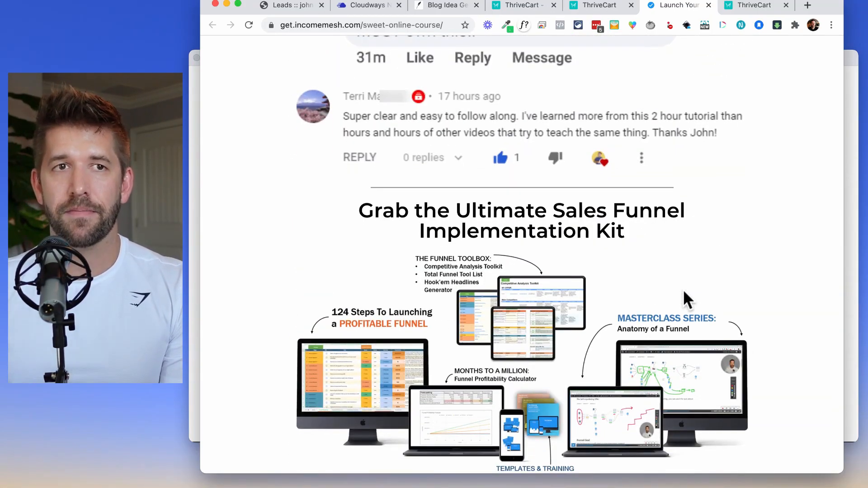
scroll(684, 291, "down", 10)
scroll(683, 292, "down", 3)
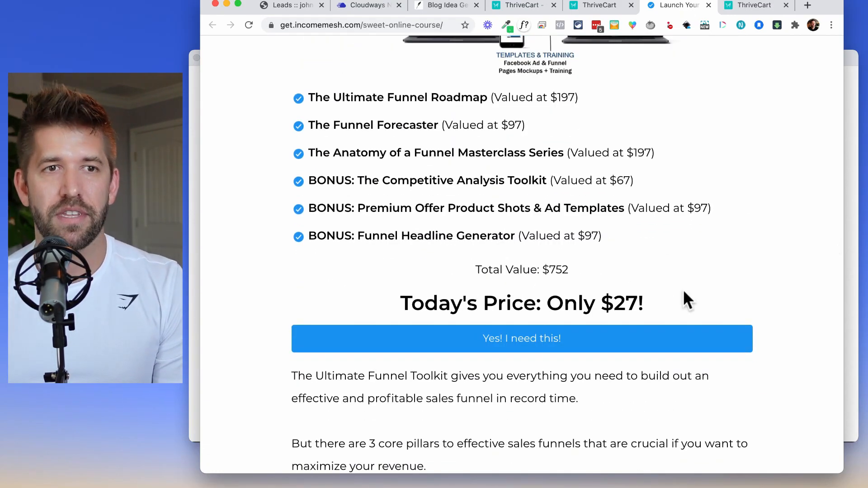
scroll(683, 298, "down", 3)
left_click(502, 266)
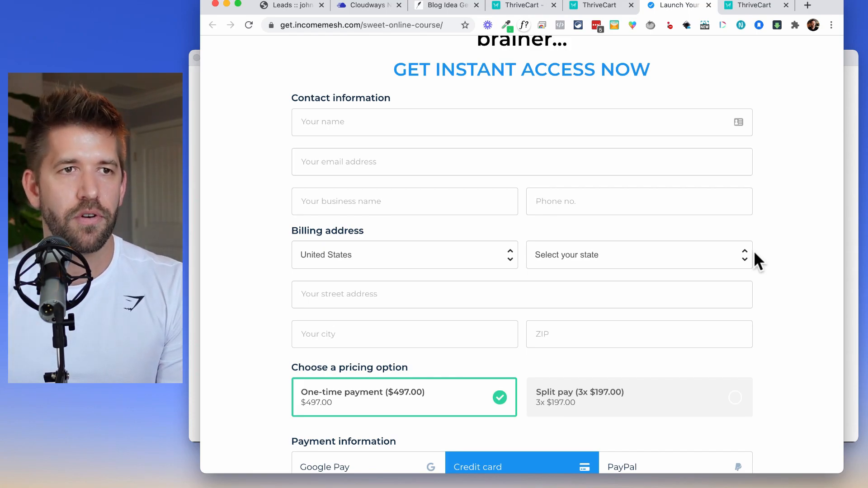
Autofill the buyer's contact and billing fields from saved details.
scroll(771, 250, "down", 4)
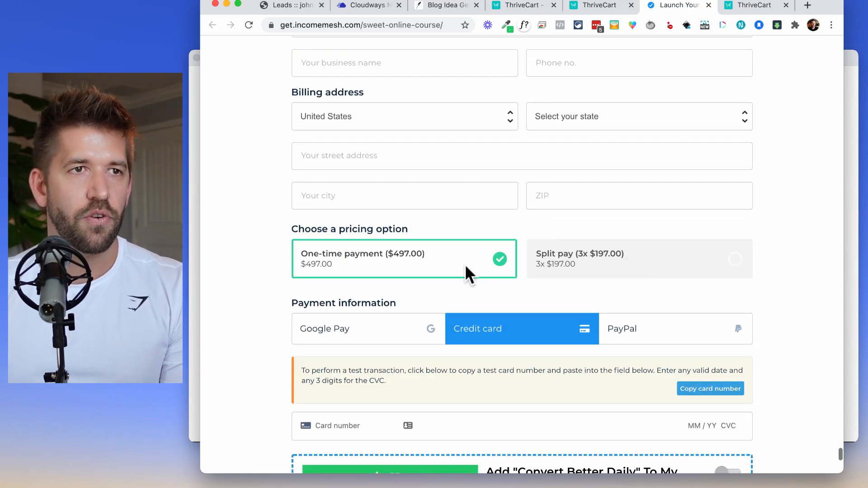
scroll(411, 209, "up", 5)
left_click(334, 176)
left_click(361, 206)
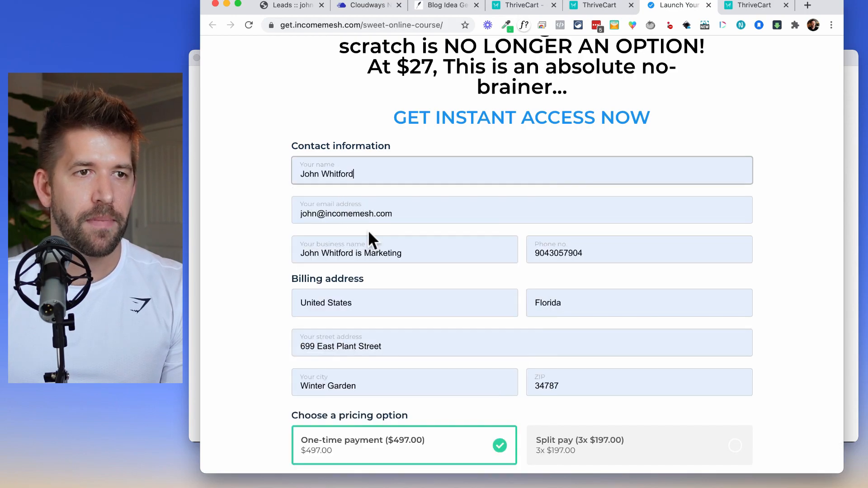
scroll(368, 229, "down", 3)
scroll(362, 384, "down", 3)
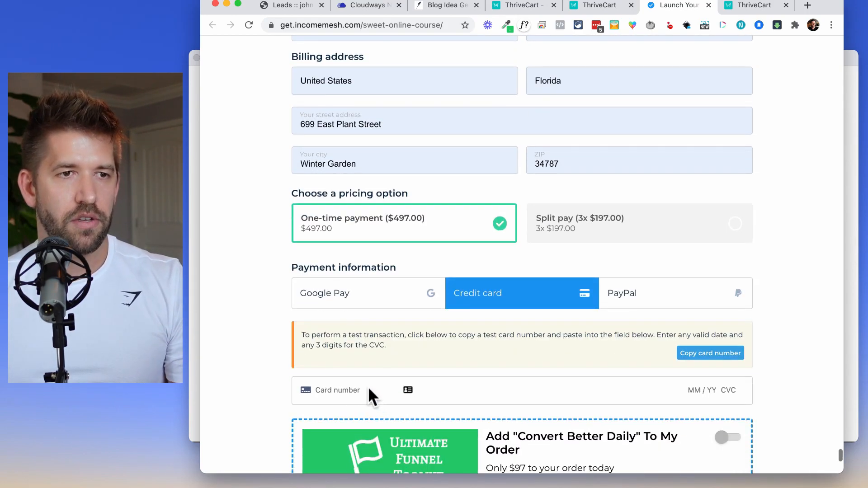
left_click(364, 388)
type("4242 4242 4242 4")
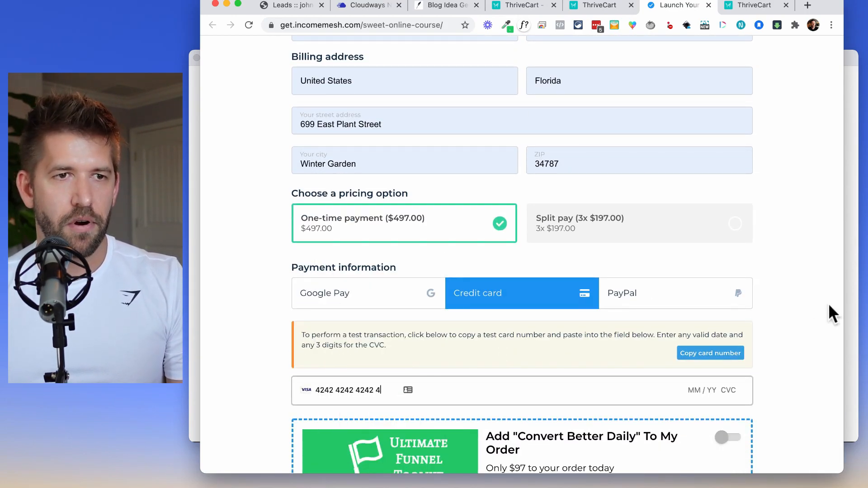
type("242 04 / 24 242")
scroll(723, 335, "down", 4)
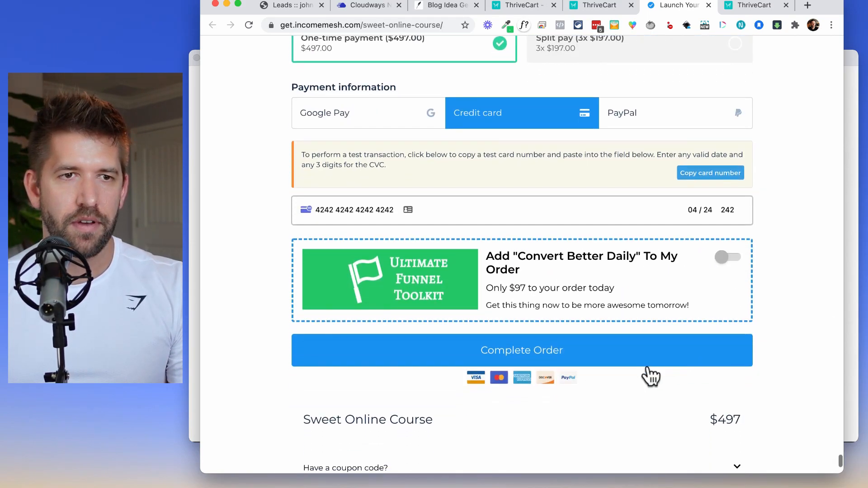
left_click(564, 358)
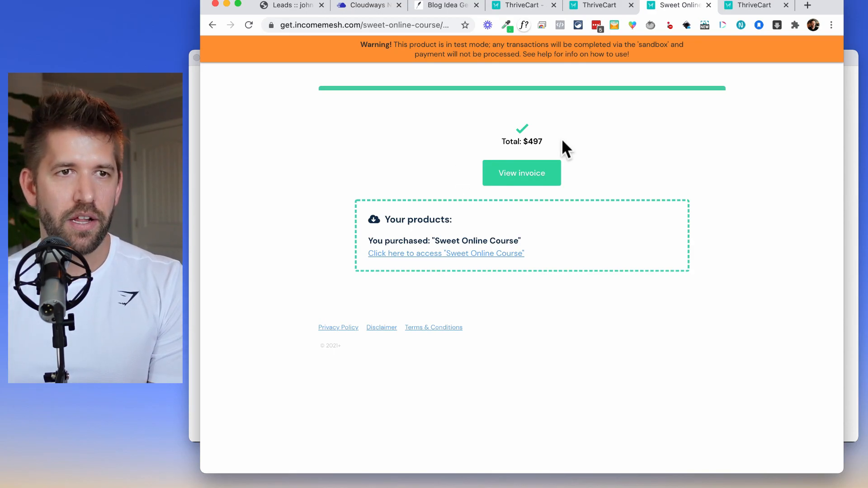
left_click(384, 256)
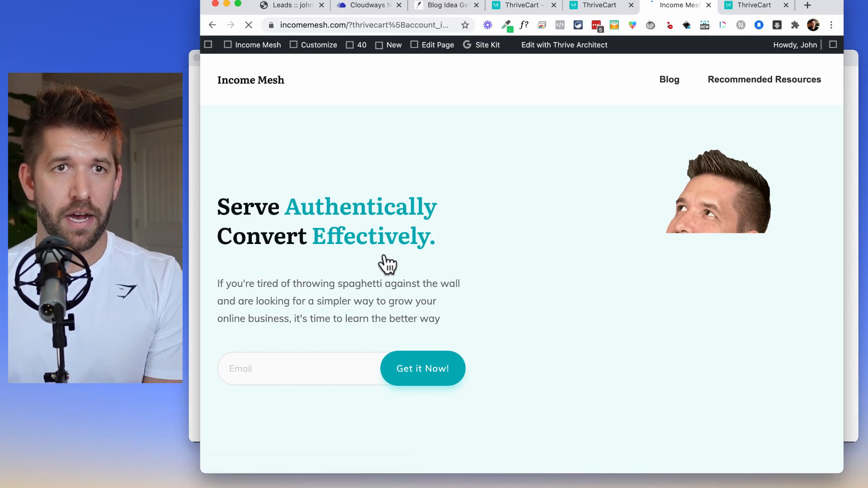
Return to the Sweet Online Course product page with its test-mode checkout URL.
scroll(523, 265, "down", 10)
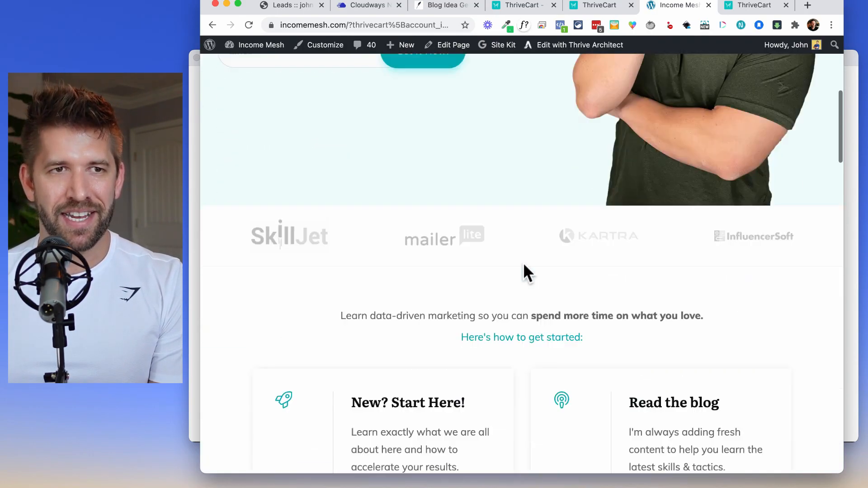
scroll(523, 264, "up", 10)
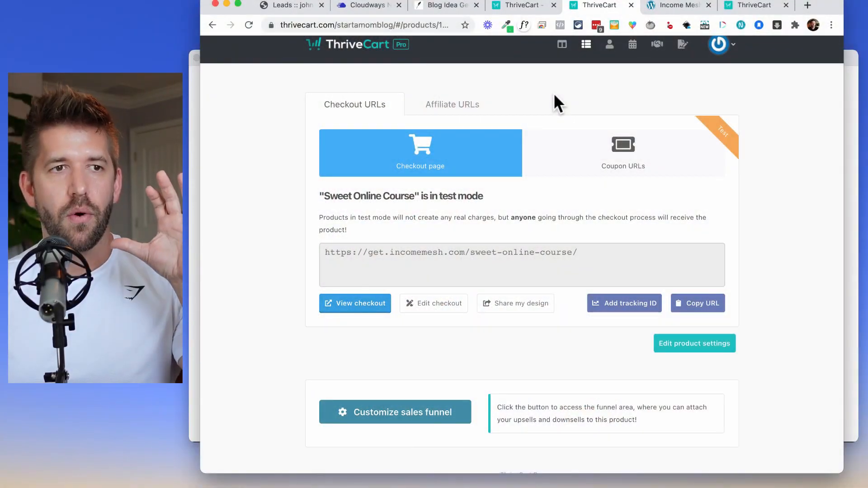
Enable the sales funnel for Sweet Online Course.
scroll(561, 161, "up", 1)
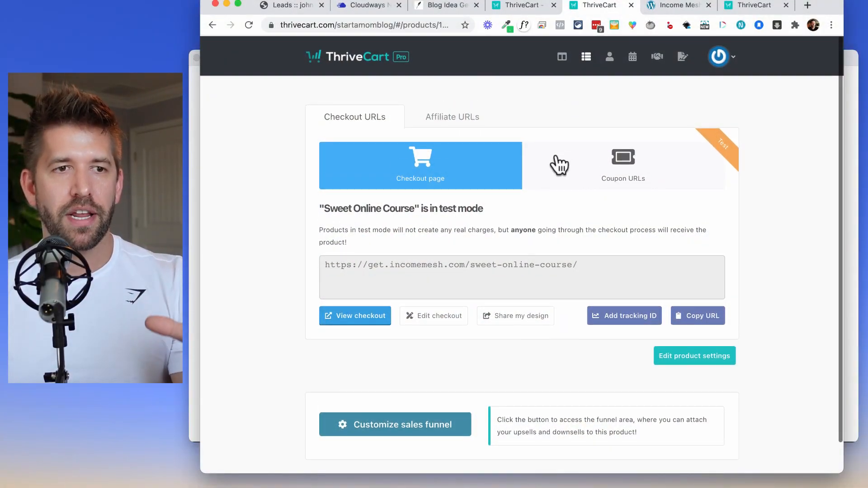
left_click(413, 427)
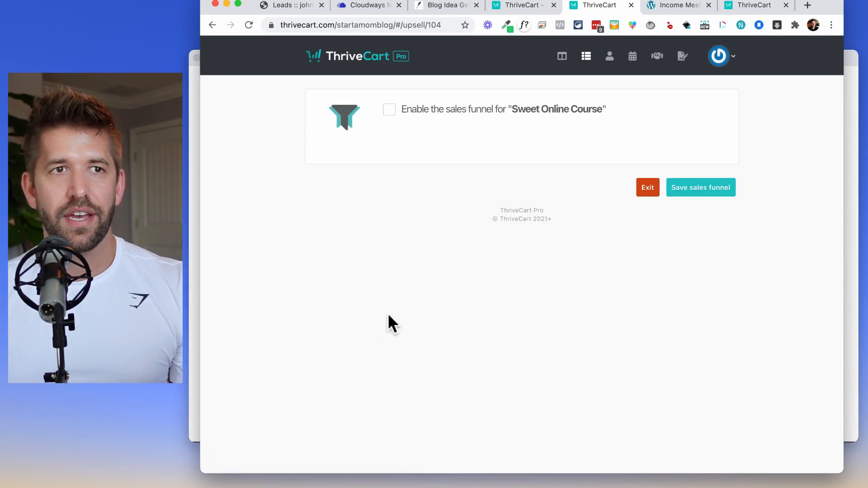
left_click(389, 110)
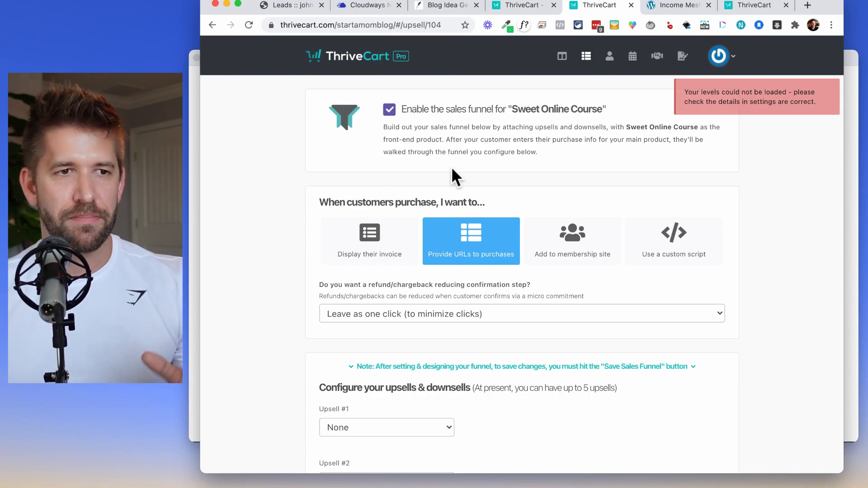
scroll(451, 189, "down", 3)
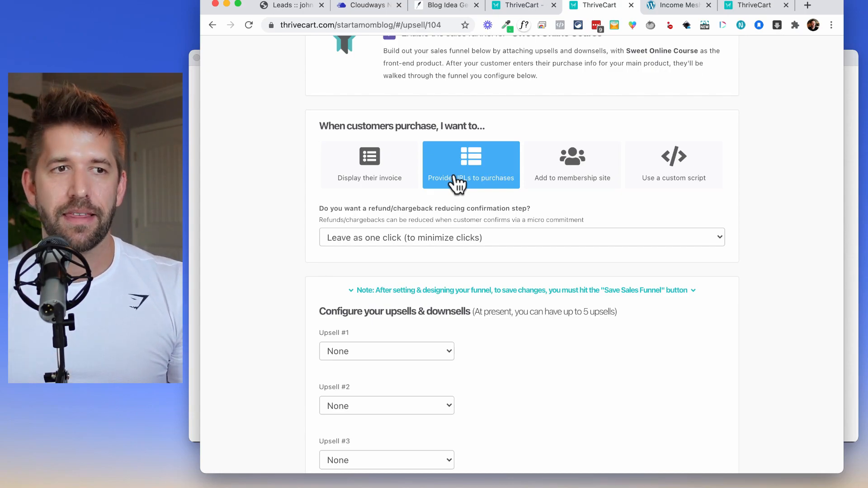
scroll(457, 183, "down", 2)
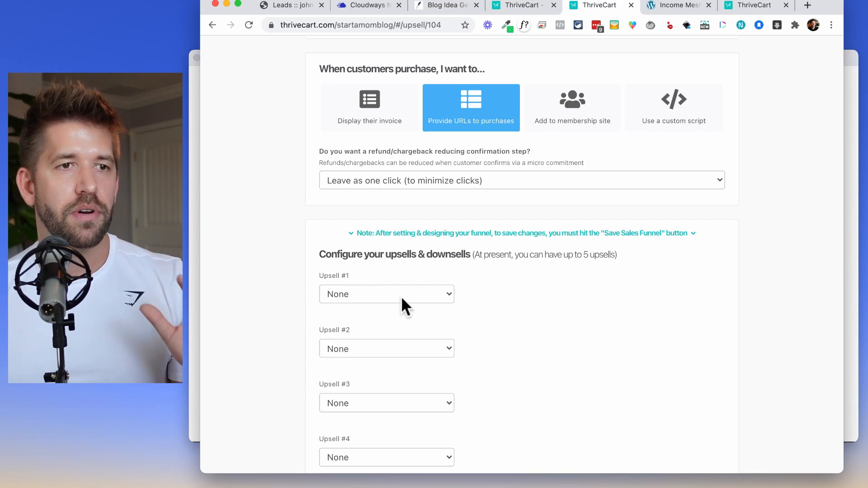
left_click(401, 297)
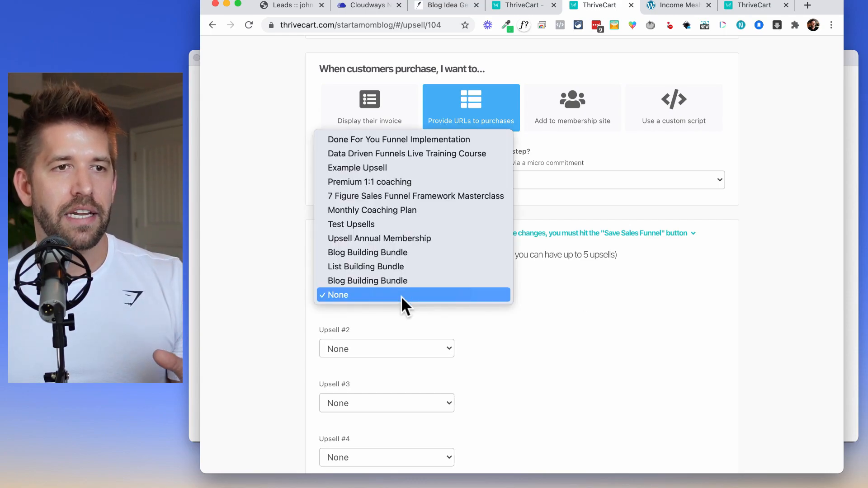
left_click(392, 154)
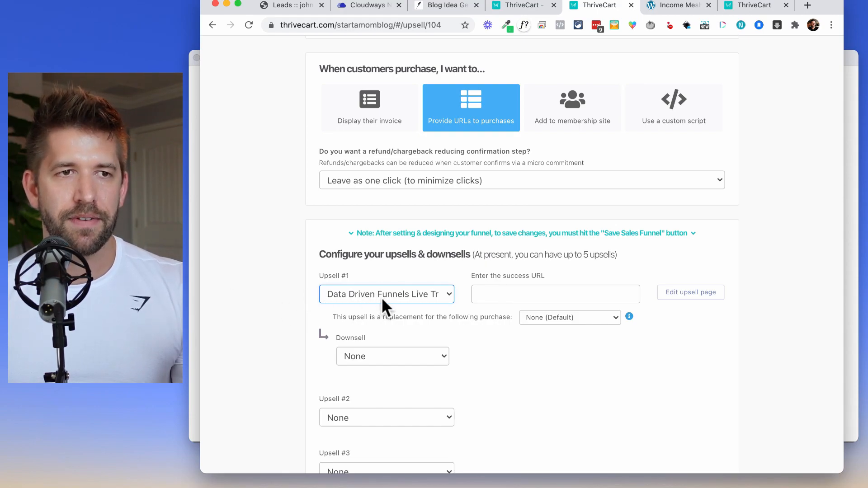
left_click(544, 292)
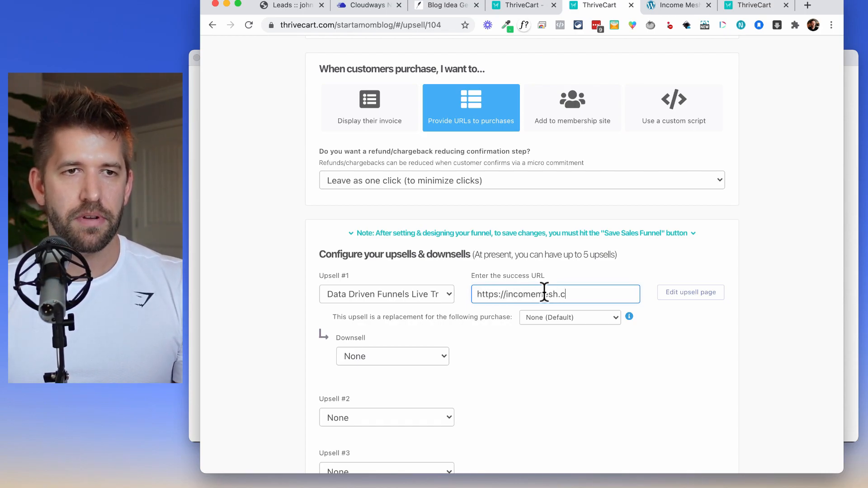
left_click(677, 291)
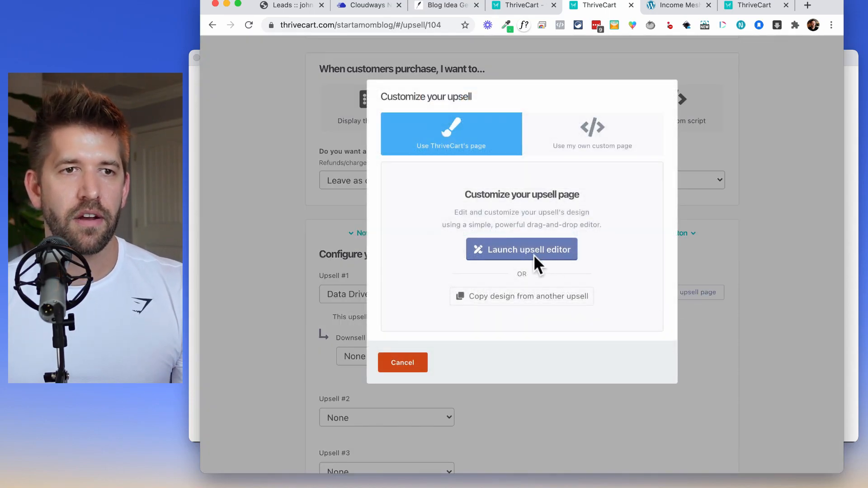
Copy the Example Downsell design onto the Upsell #1 page.
left_click(515, 296)
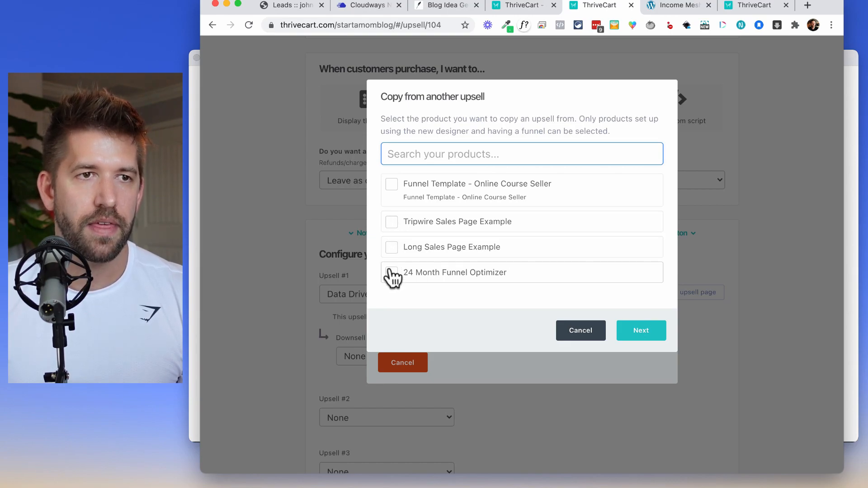
left_click(400, 250)
left_click(647, 333)
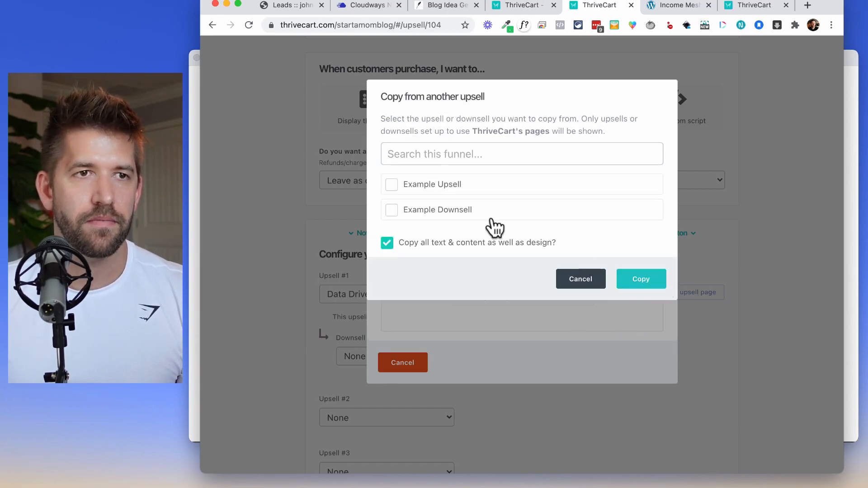
left_click(391, 184)
left_click(391, 210)
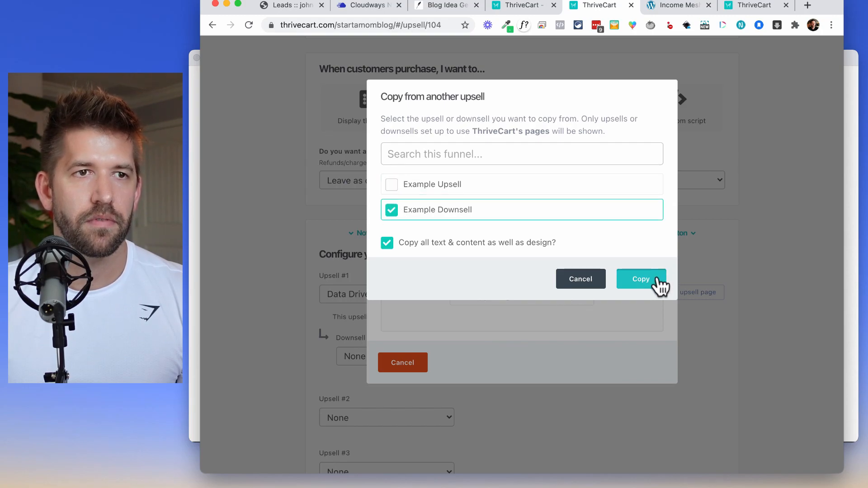
left_click(642, 278)
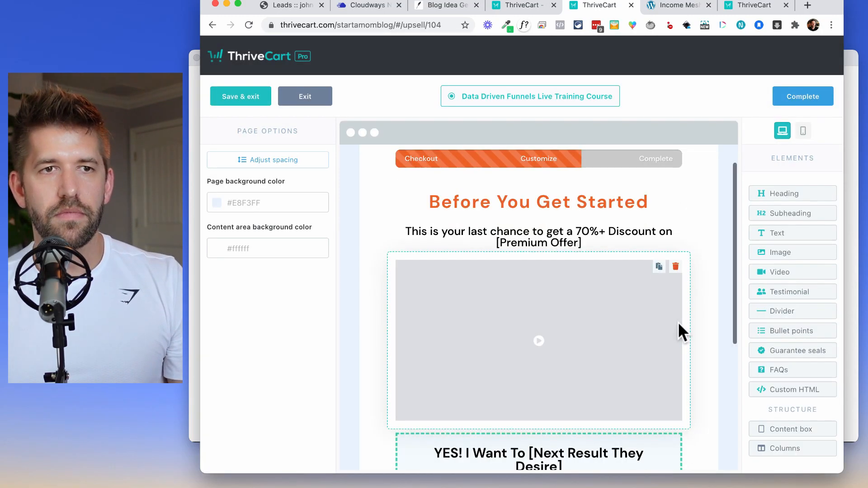
Review the copied upsell page in the editor and save it.
scroll(678, 322, "down", 5)
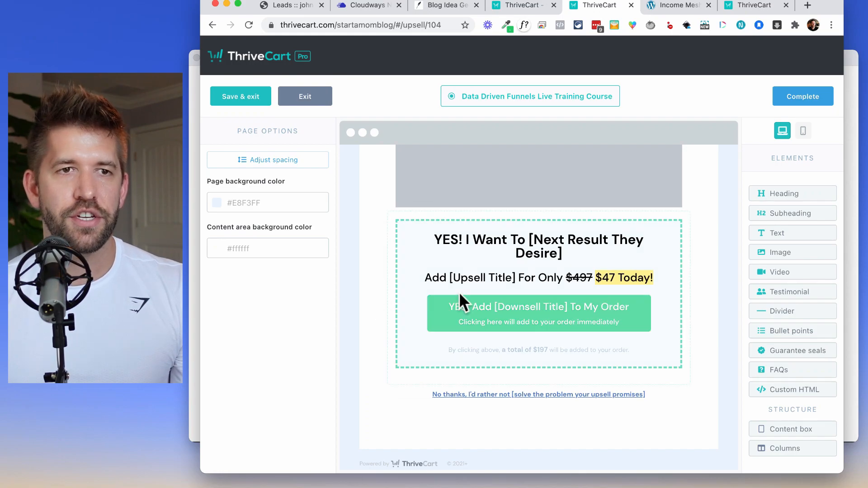
scroll(530, 410, "up", 1)
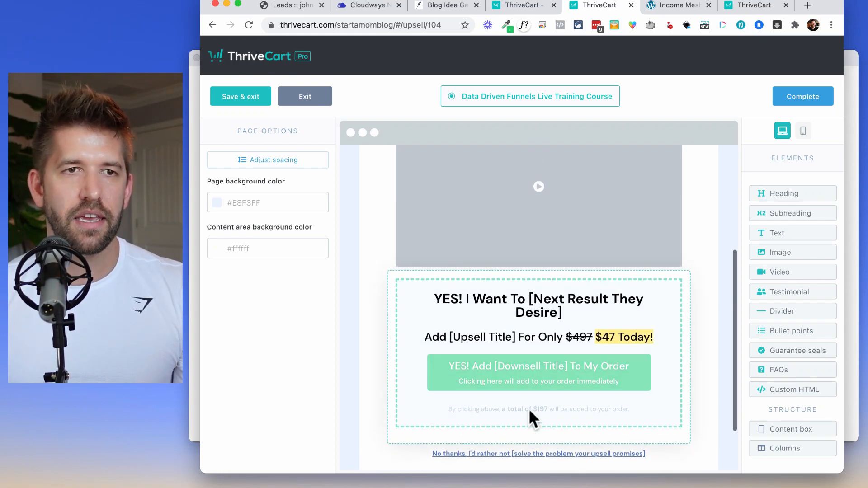
scroll(526, 406, "up", 2)
scroll(525, 406, "down", 3)
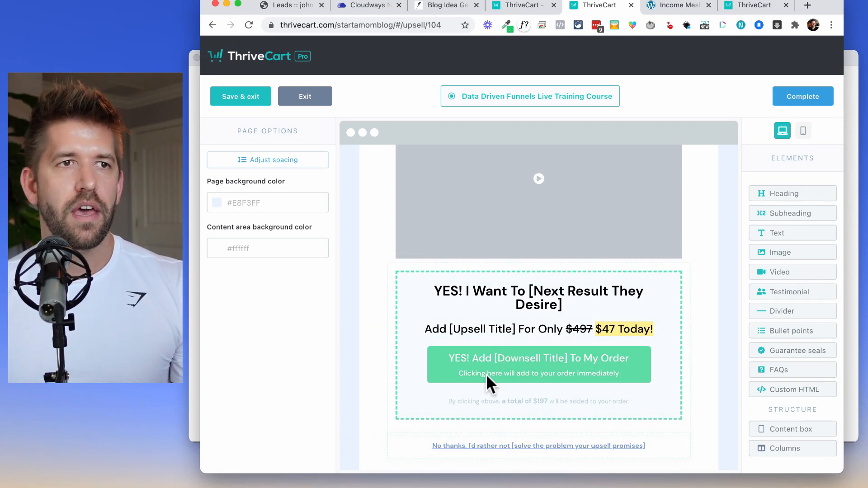
left_click(537, 215)
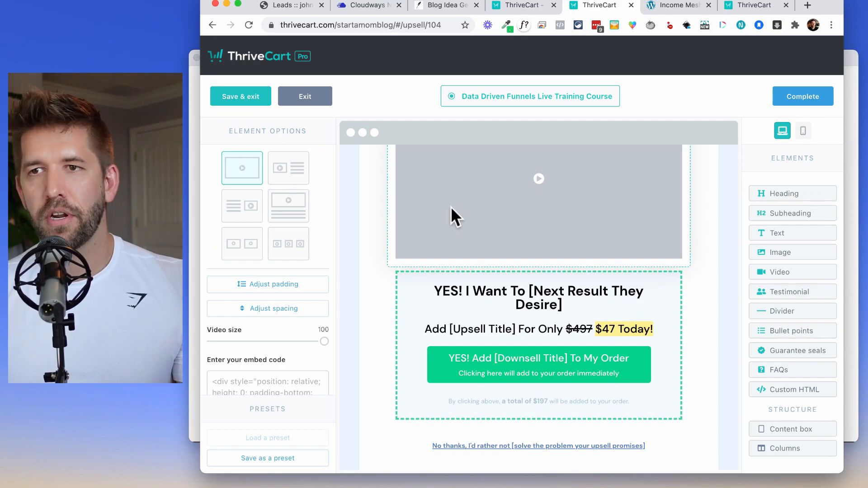
left_click(231, 98)
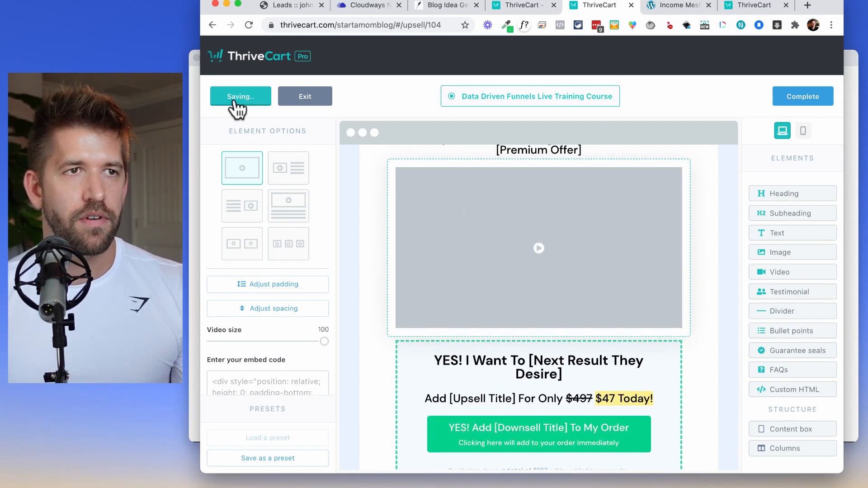
scroll(438, 321, "down", 3)
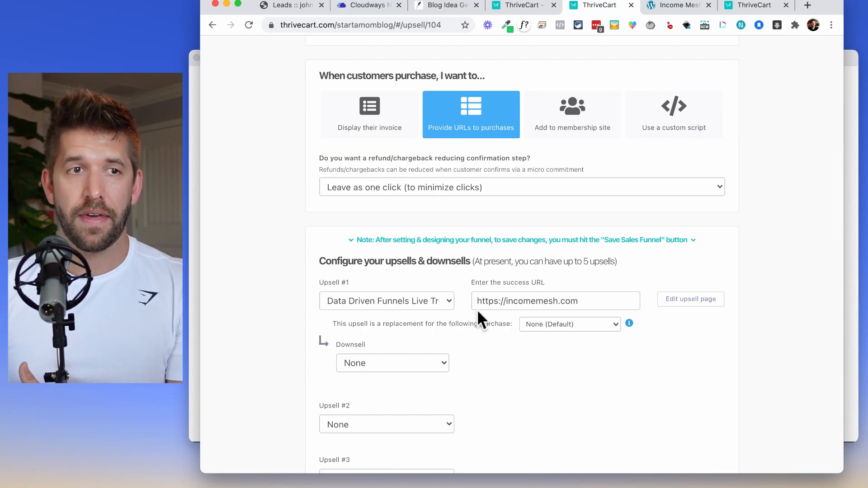
Give Upsell #1 the Downsell Course downsell with an Income Mesh success URL.
scroll(478, 312, "down", 1)
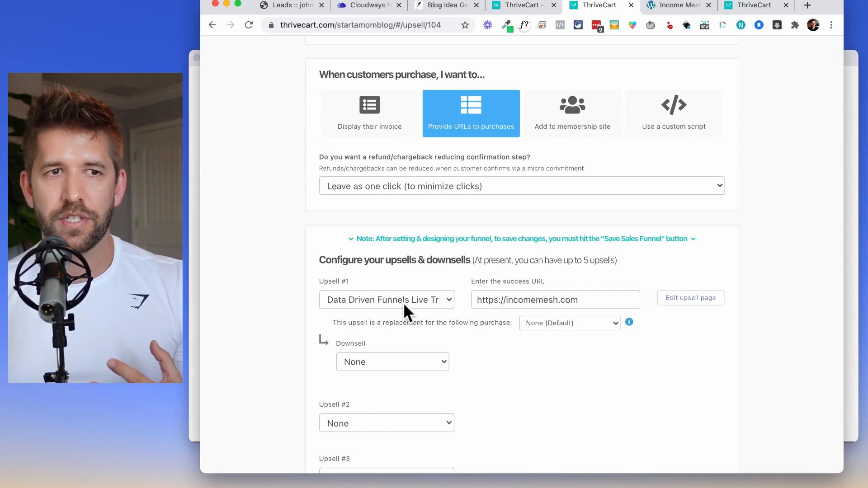
left_click(392, 360)
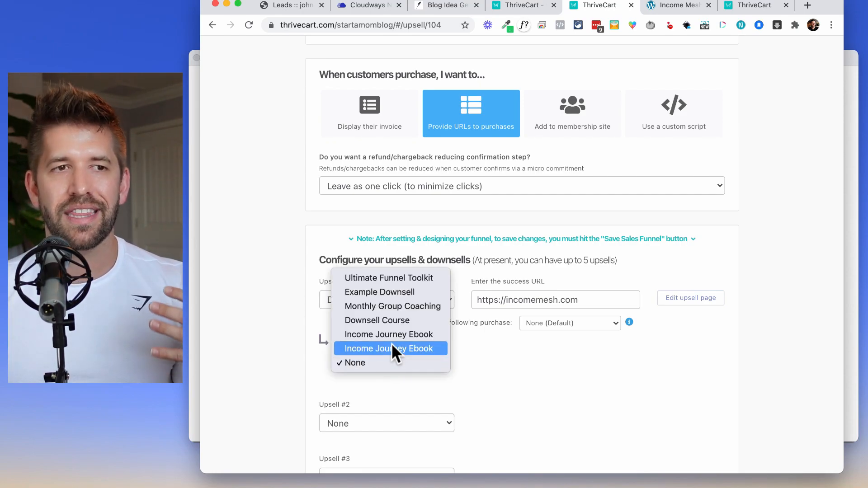
left_click(392, 319)
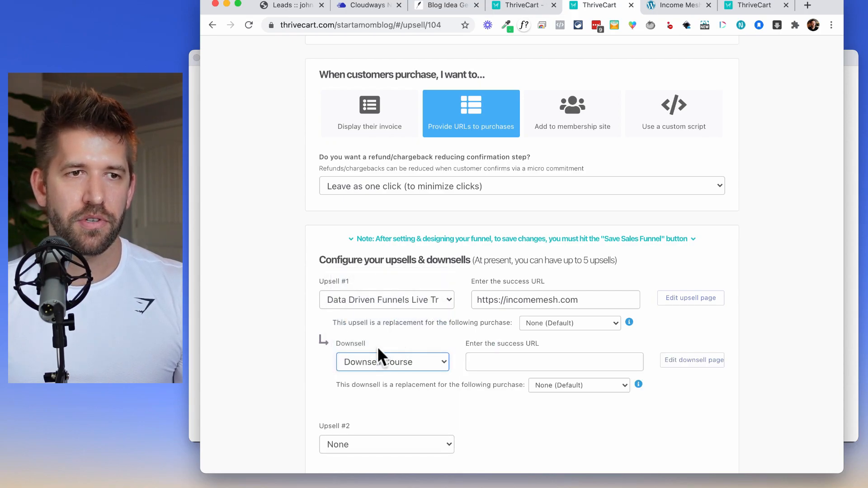
left_click(529, 362)
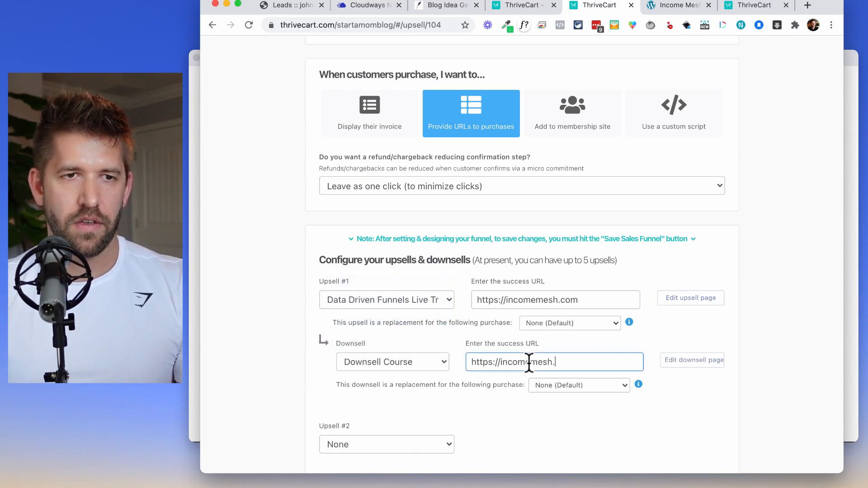
left_click(691, 360)
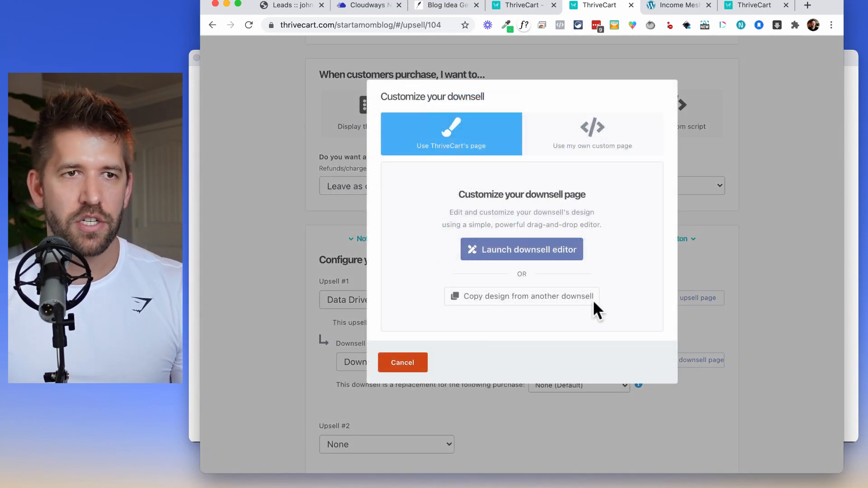
Copy the Done For You Funnel Implementation design onto the downsell page and save it.
left_click(508, 296)
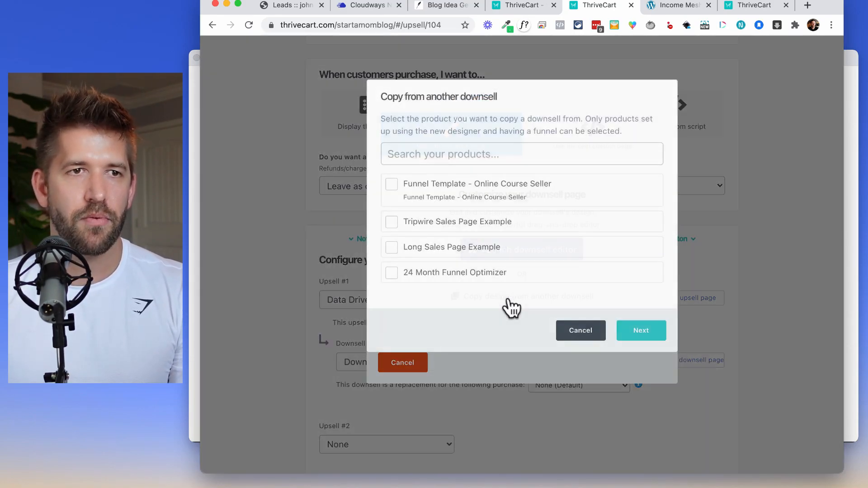
left_click(390, 188)
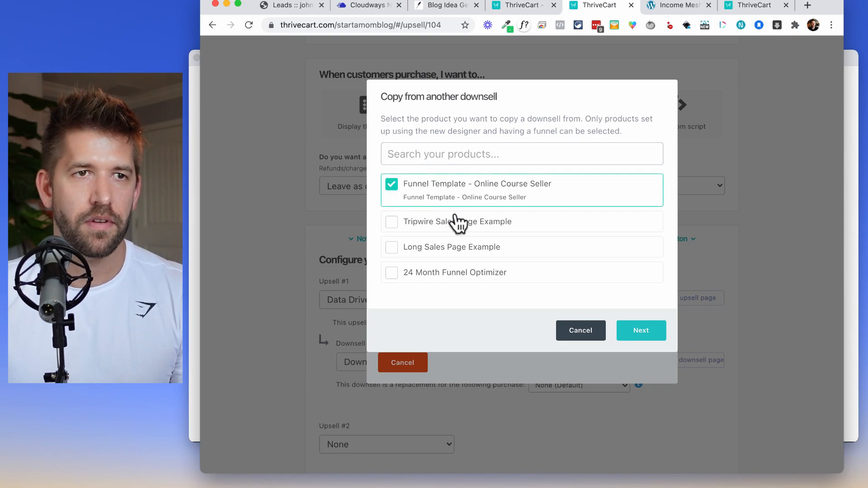
left_click(628, 340)
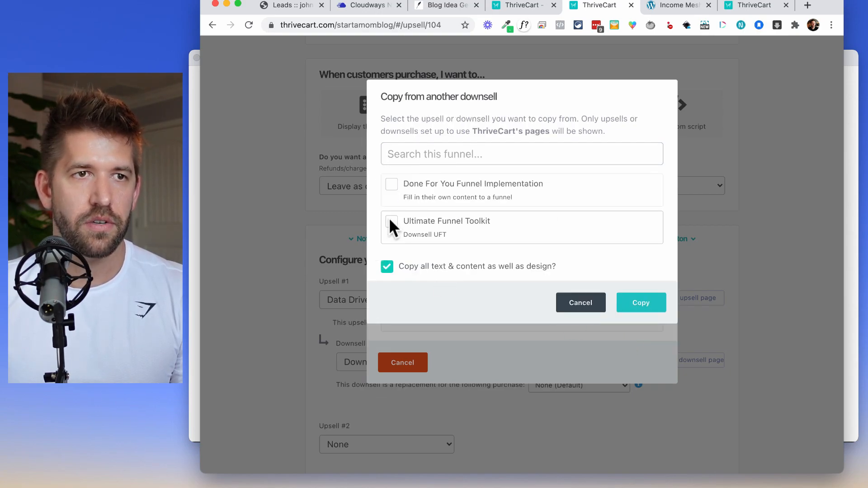
left_click(392, 189)
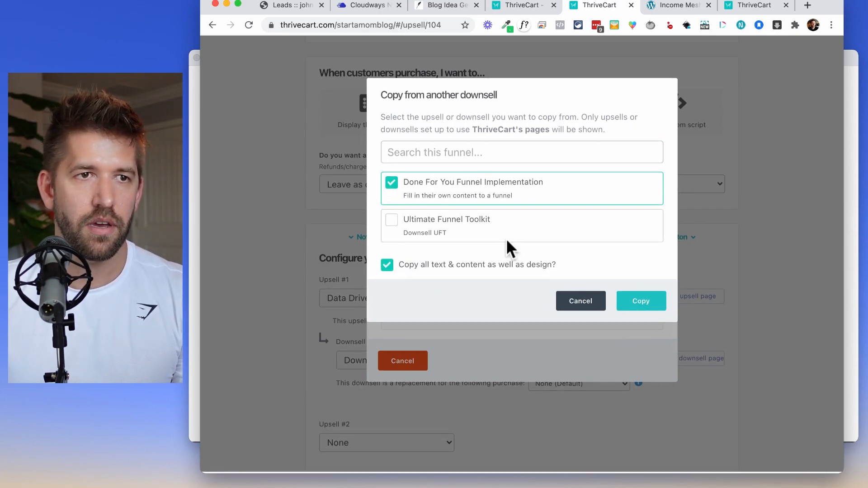
left_click(638, 306)
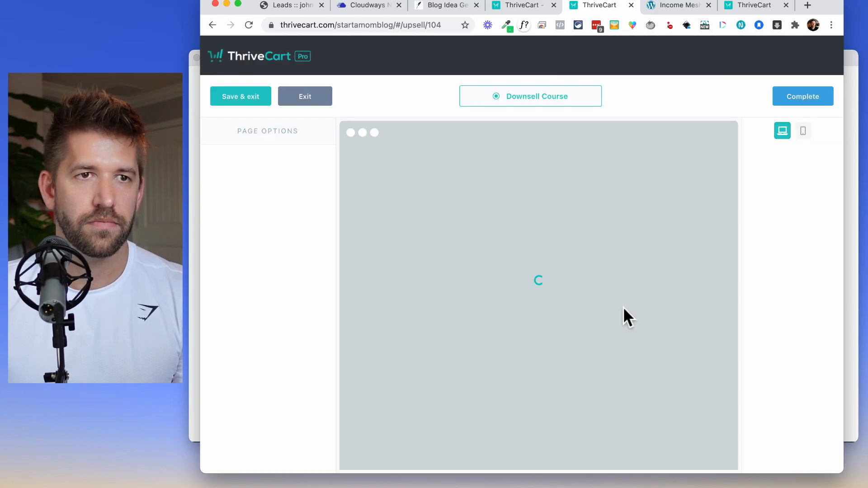
scroll(628, 306, "down", 3)
scroll(628, 305, "down", 15)
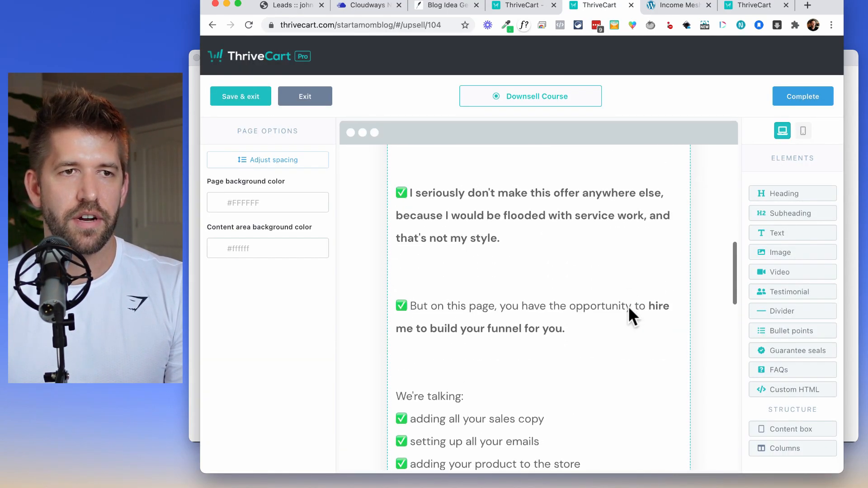
scroll(627, 305, "down", 5)
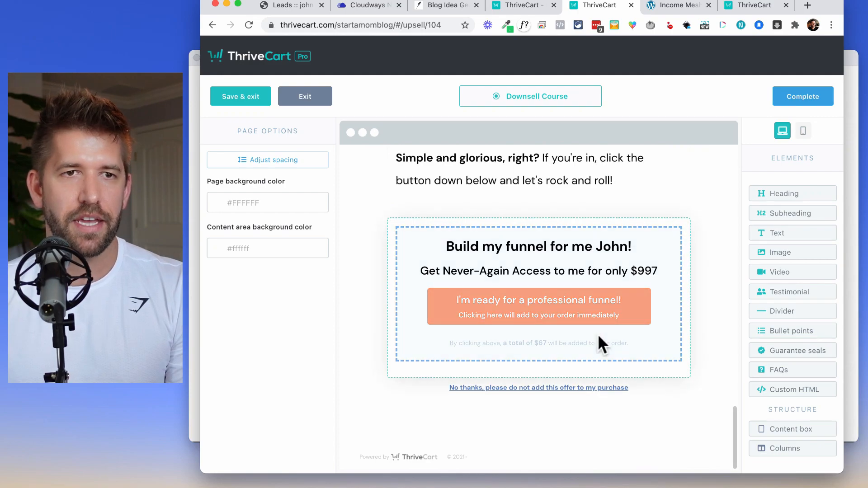
left_click(246, 103)
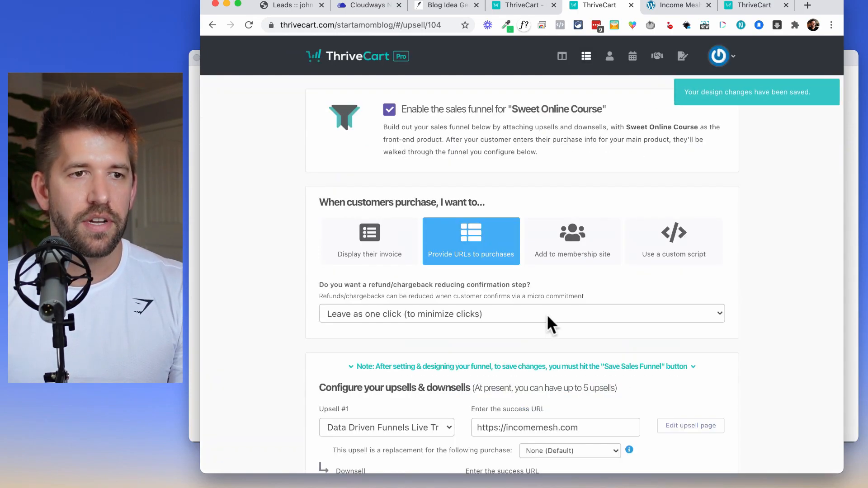
Save the sales funnel settings with the upsell and downsell.
scroll(547, 319, "down", 5)
scroll(422, 317, "down", 4)
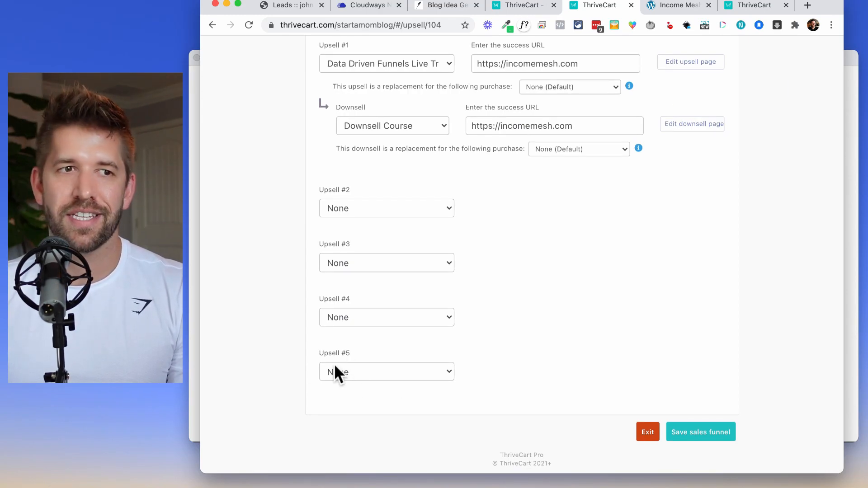
scroll(500, 368, "up", 5)
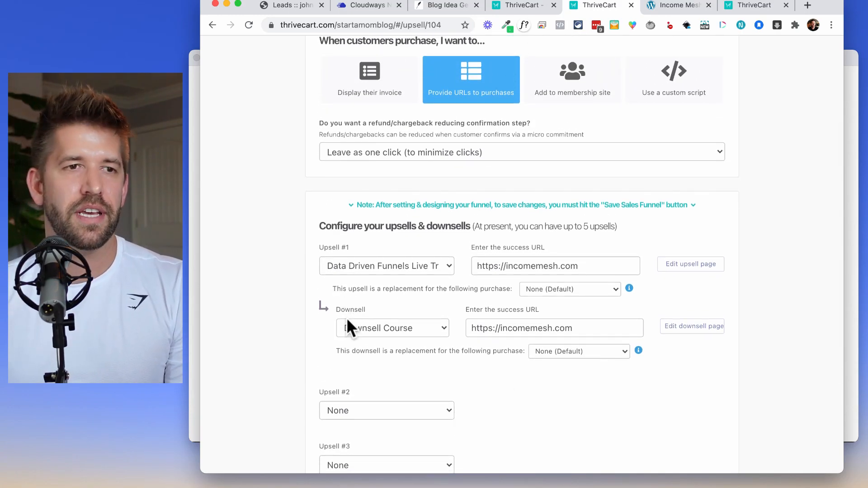
scroll(554, 402, "down", 1)
scroll(544, 400, "up", 2)
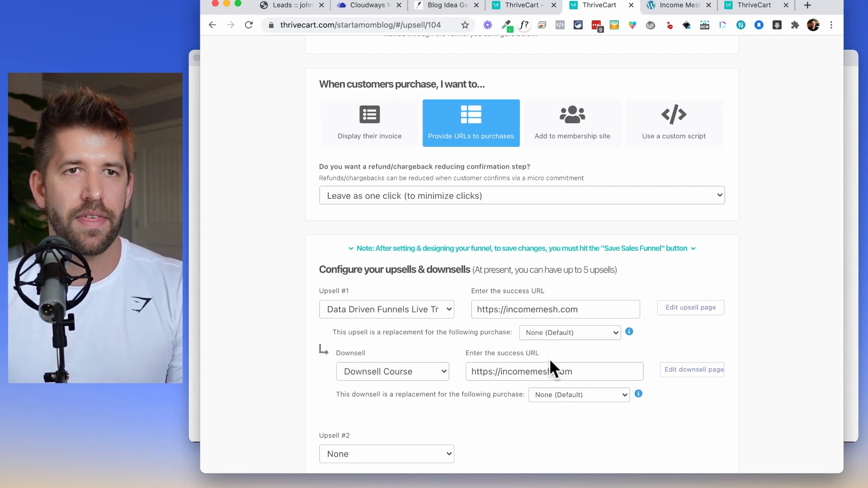
scroll(549, 358, "up", 3)
scroll(549, 357, "down", 2)
scroll(549, 358, "down", 6)
left_click(693, 432)
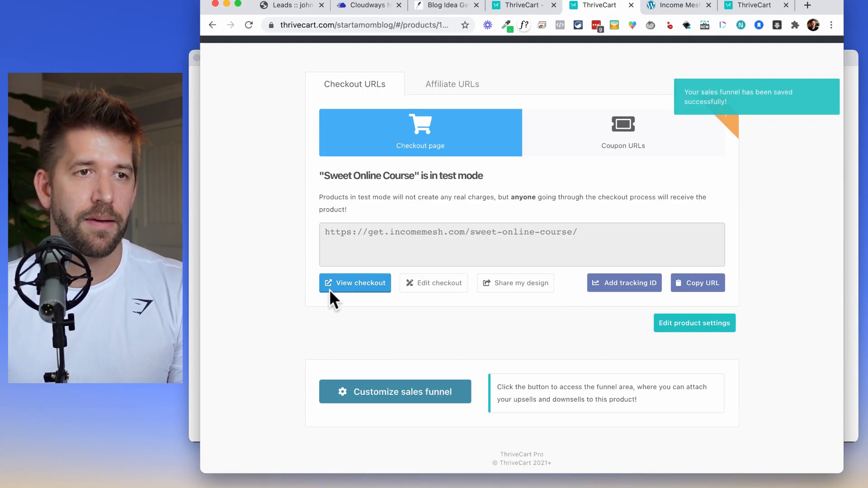
Open the live checkout page and jump down to its order form.
left_click(367, 284)
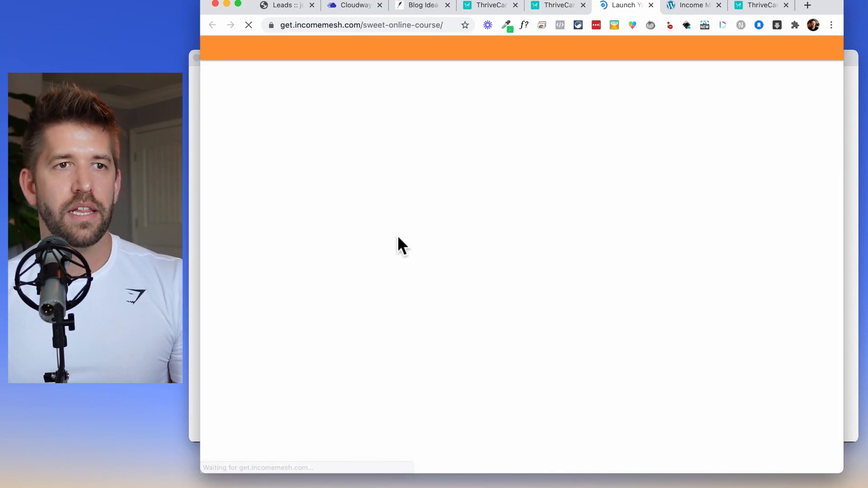
scroll(616, 253, "down", 20)
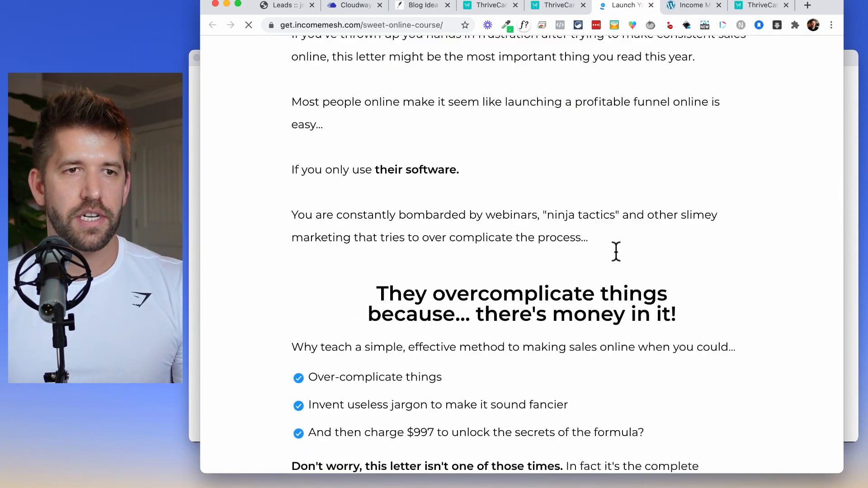
scroll(615, 253, "down", 20)
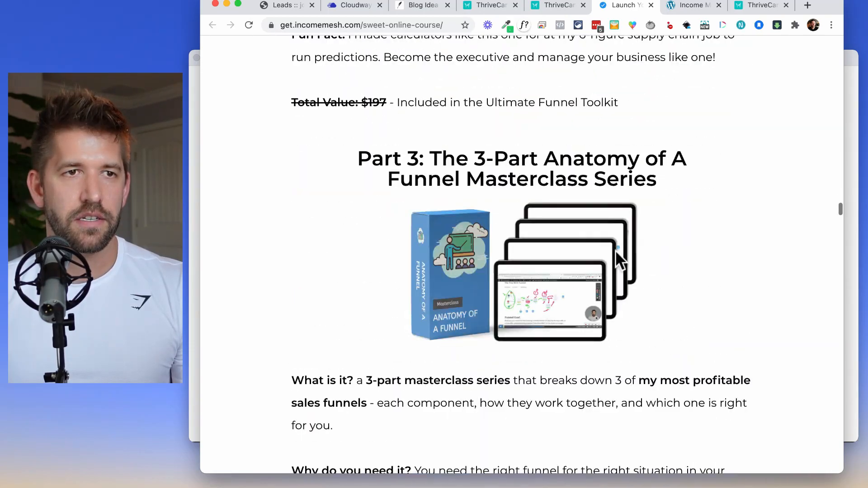
scroll(616, 253, "down", 20)
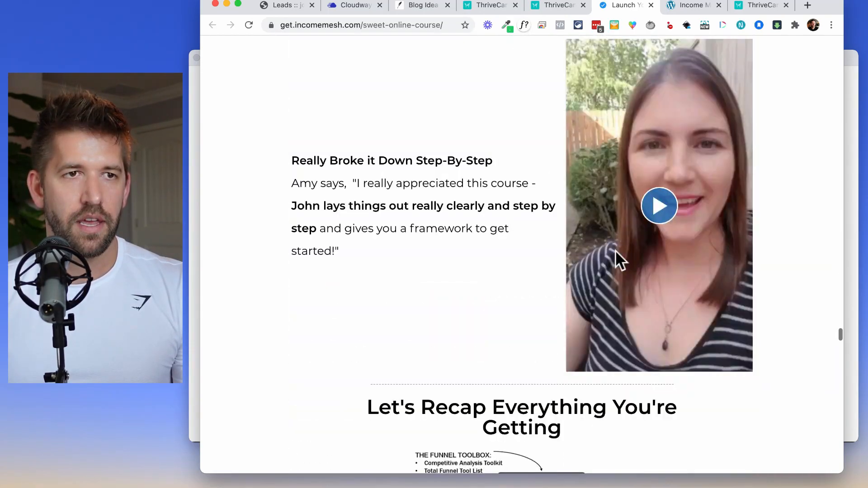
left_click(516, 181)
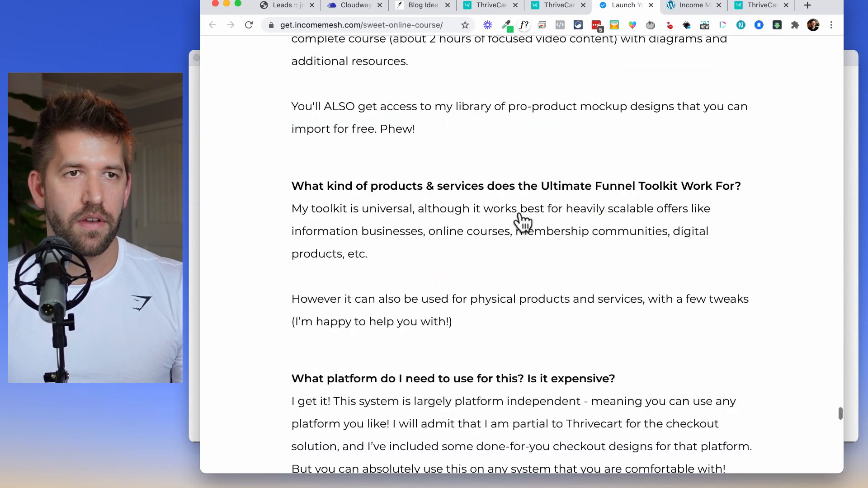
left_click(451, 202)
left_click(445, 161)
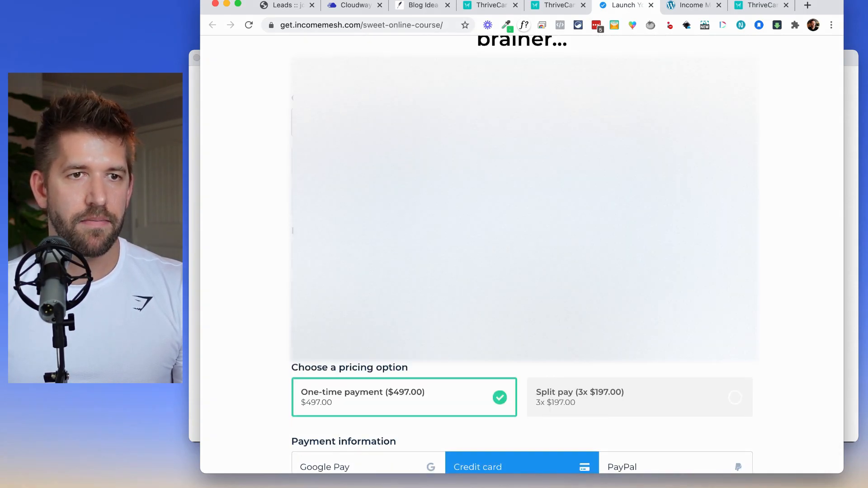
scroll(452, 190, "down", 2)
scroll(467, 395, "down", 2)
left_click(355, 384)
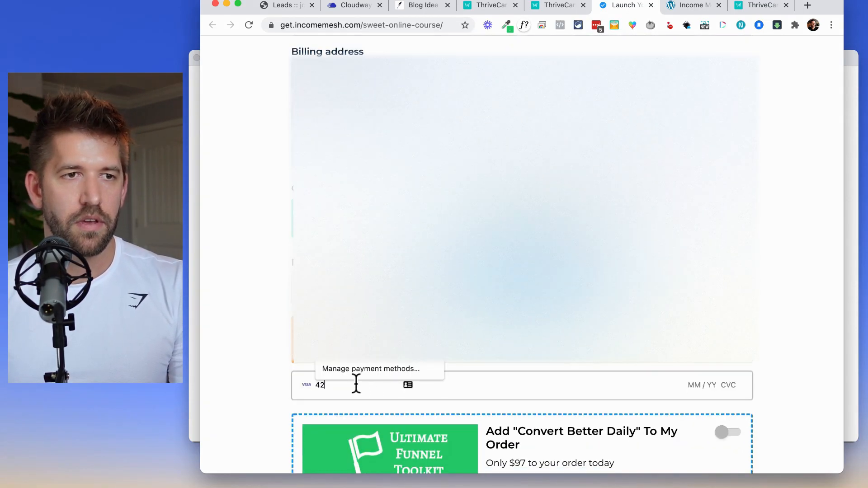
type("4242 4242 4242 4242 04 / 24 24")
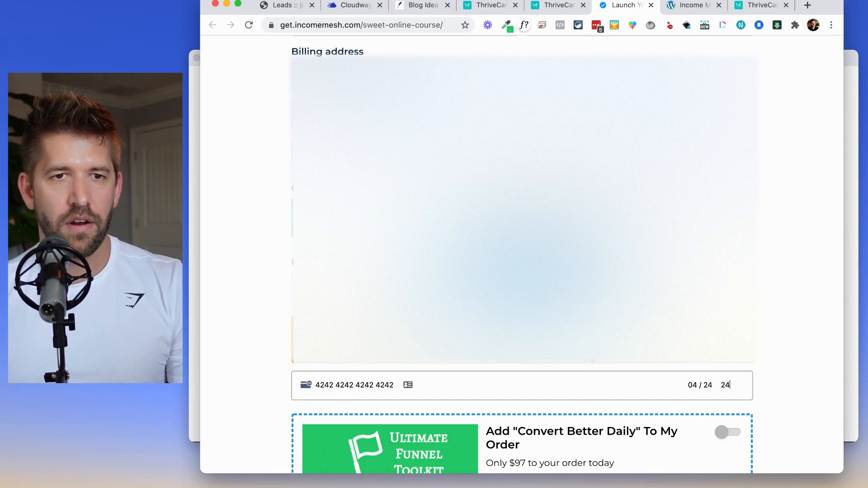
type("2")
Add the Convert Better Daily order bump and place the $594 test order.
scroll(695, 360, "down", 3)
left_click(730, 334)
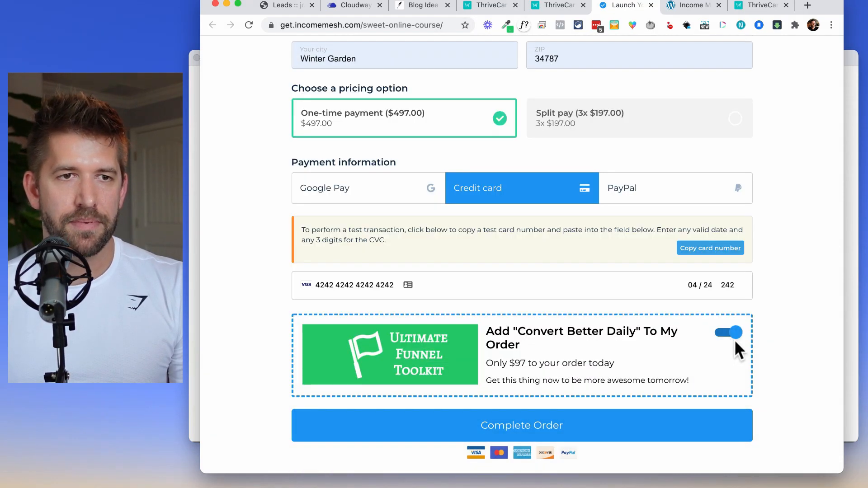
scroll(723, 344, "down", 3)
scroll(716, 362, "down", 3)
scroll(737, 384, "down", 2)
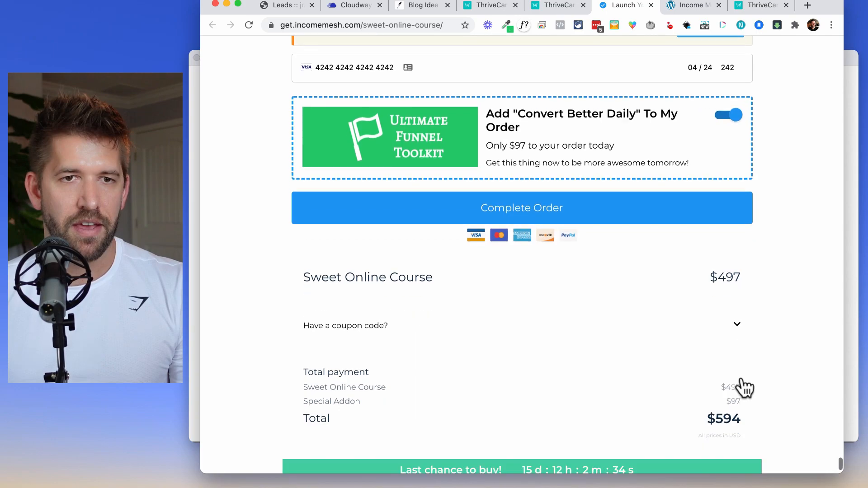
left_click(756, 413)
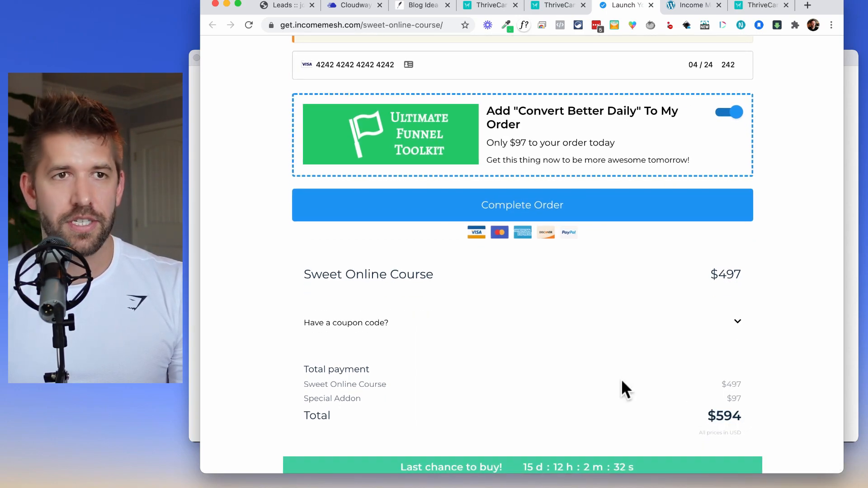
left_click(491, 213)
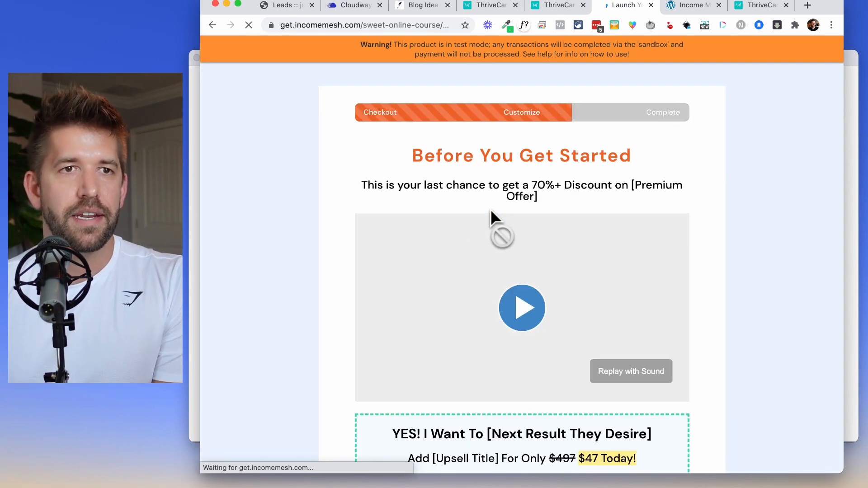
Decline the first upsell offer with the 'No thanks' link.
scroll(796, 246, "down", 2)
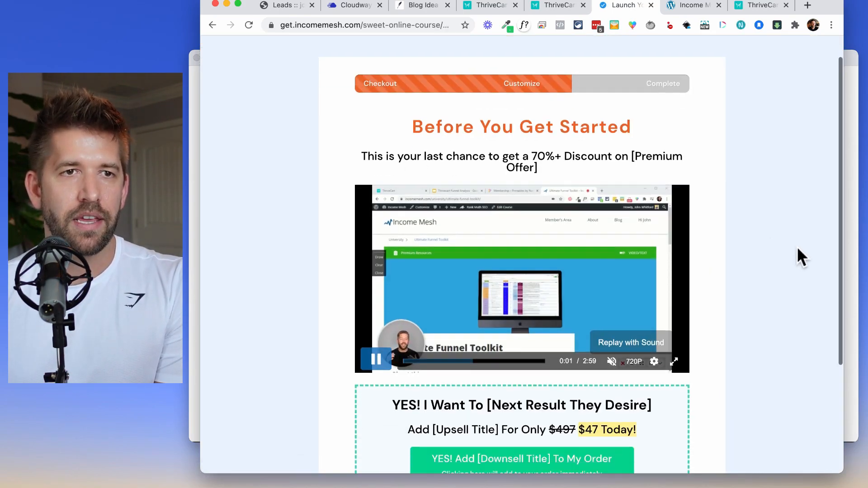
scroll(377, 77, "up", 1)
scroll(370, 90, "up", 1)
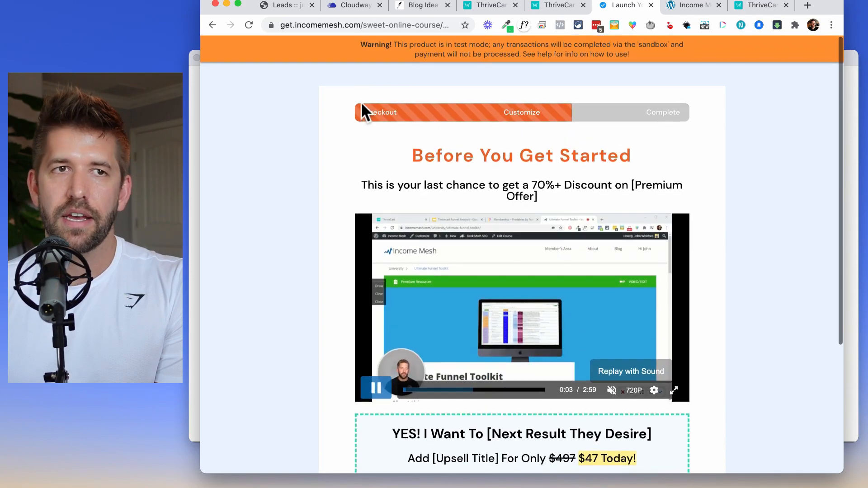
scroll(719, 168, "down", 2)
scroll(719, 177, "down", 2)
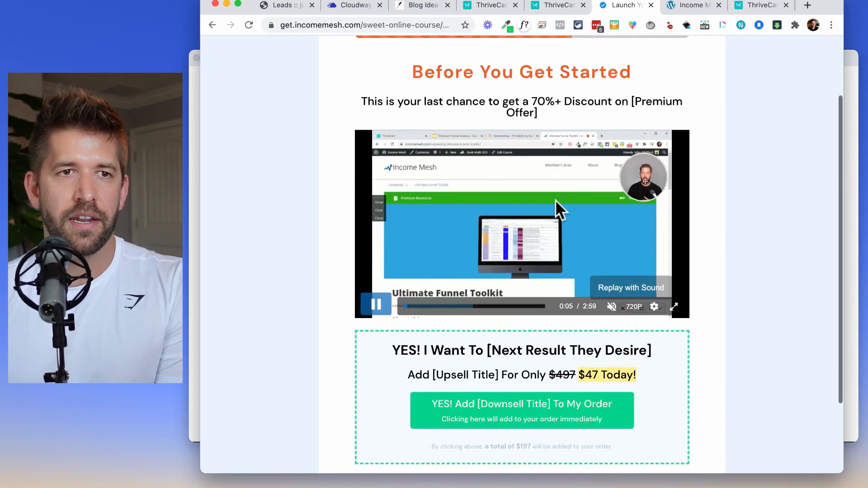
scroll(758, 257, "down", 4)
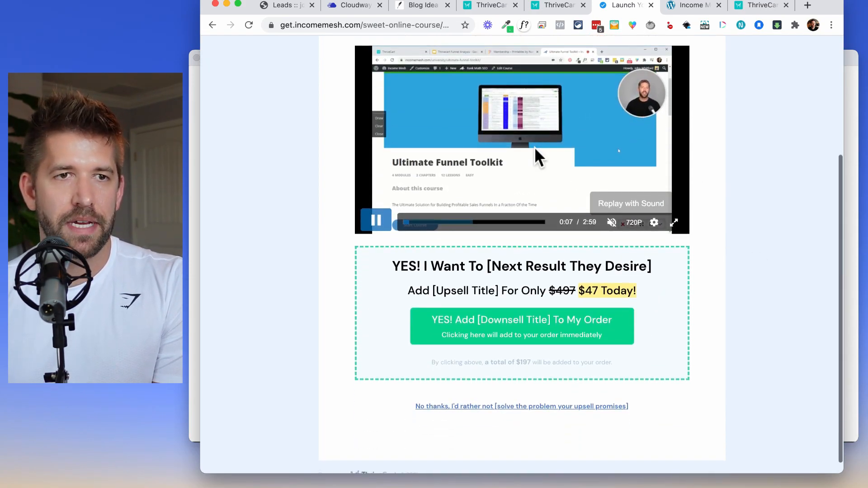
scroll(715, 198, "down", 1)
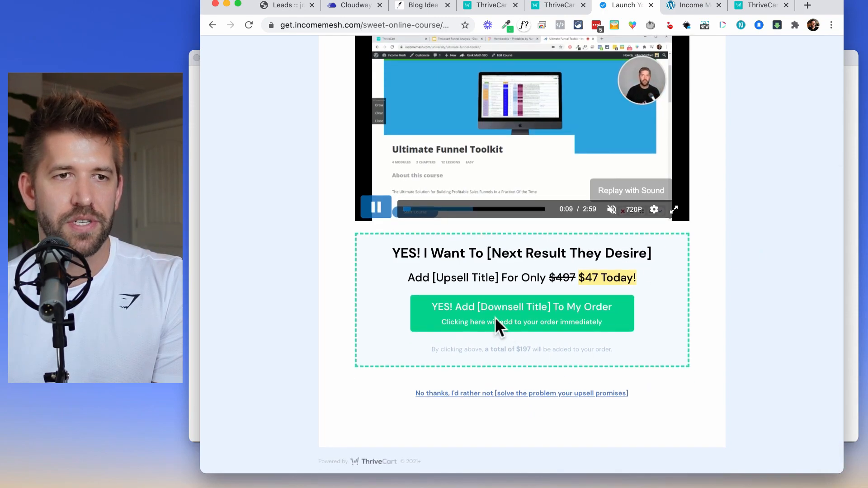
left_click(507, 393)
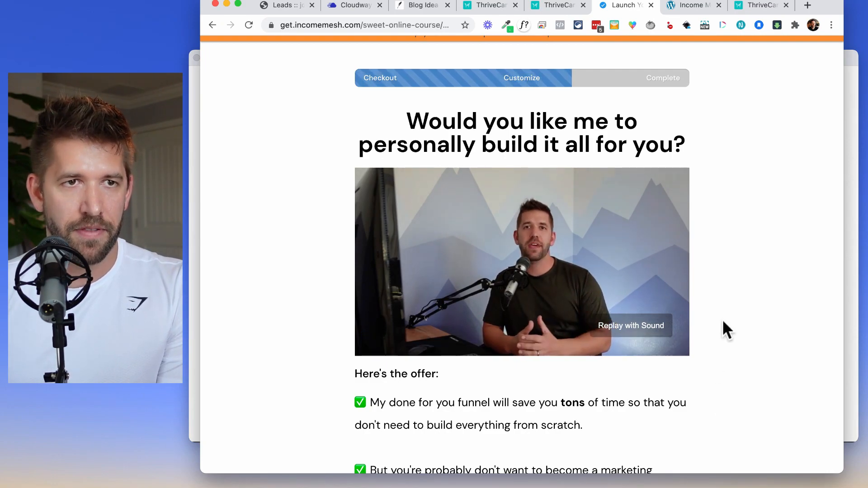
Accept the done-for-you funnel downsell, reaching the $661 order confirmation.
scroll(722, 327, "down", 3)
scroll(555, 292, "down", 15)
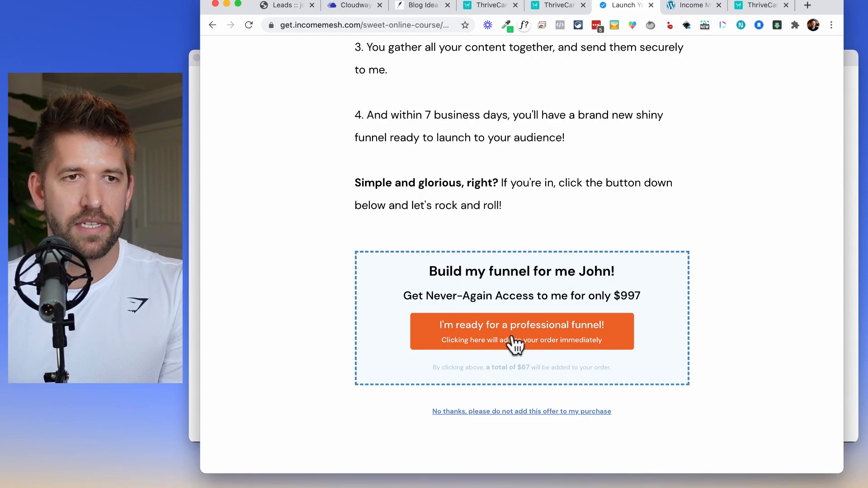
left_click(511, 338)
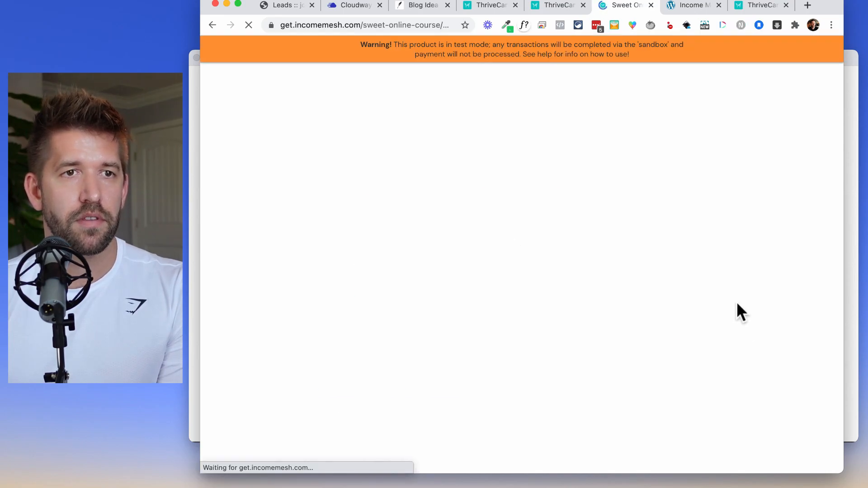
left_click_drag(378, 240, 537, 235)
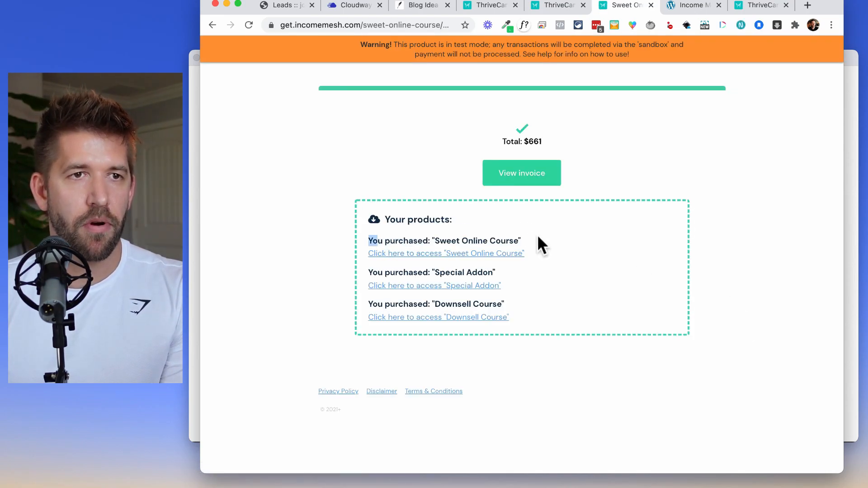
left_click(536, 234)
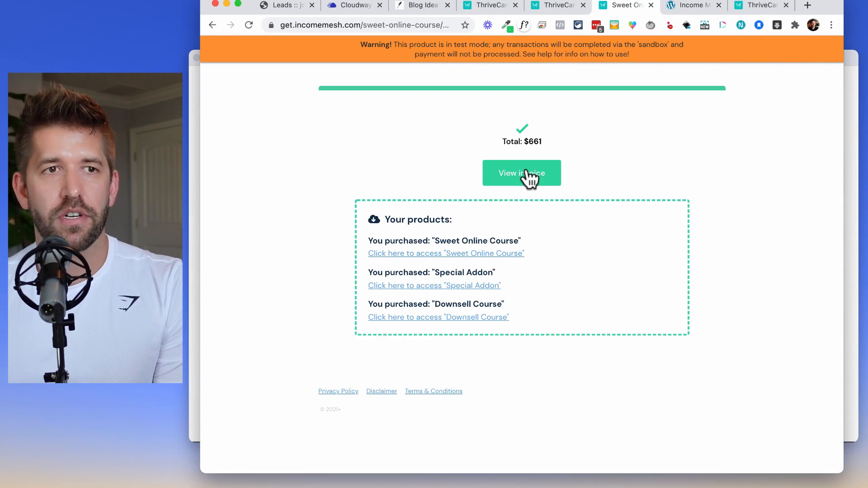